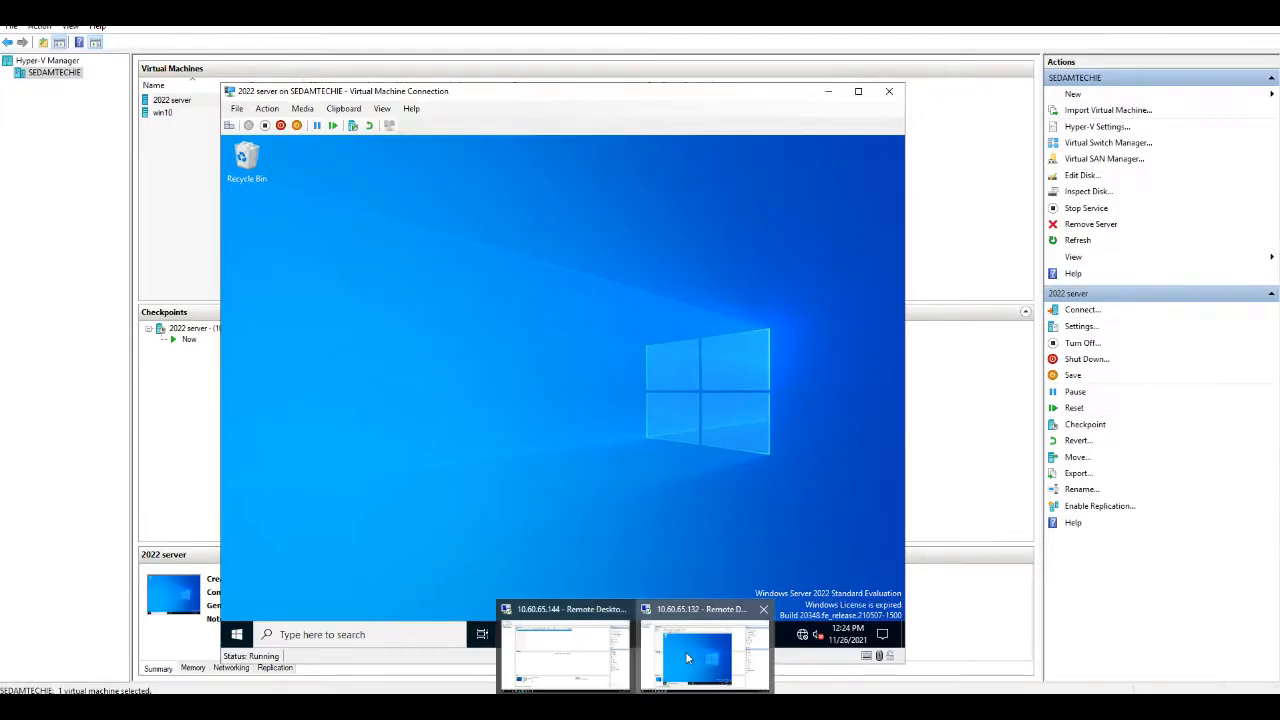
- Switch to the 2022 server virtual machine in full screen and open Server Manager
{"action": "left_click", "coordinate": [685, 651]}
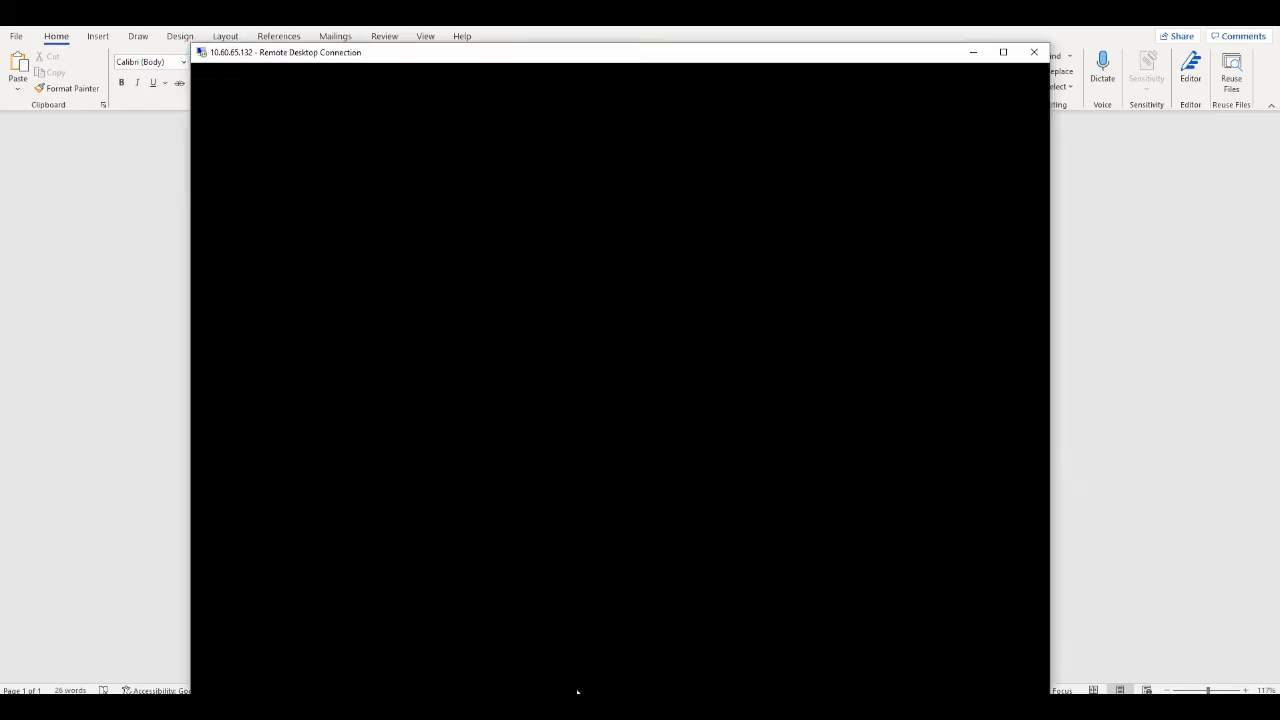
{"action": "left_click", "coordinate": [858, 91]}
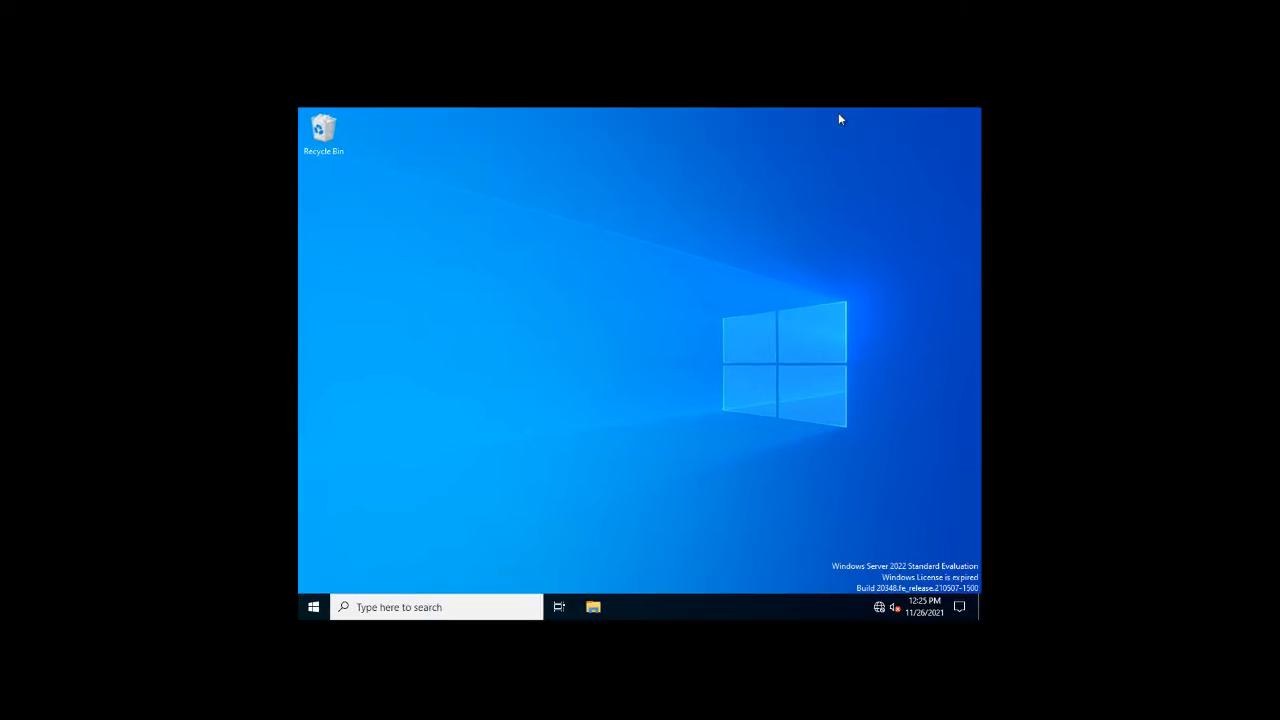
{"action": "left_click", "coordinate": [521, 605]}
{"action": "type", "text": "serv"}
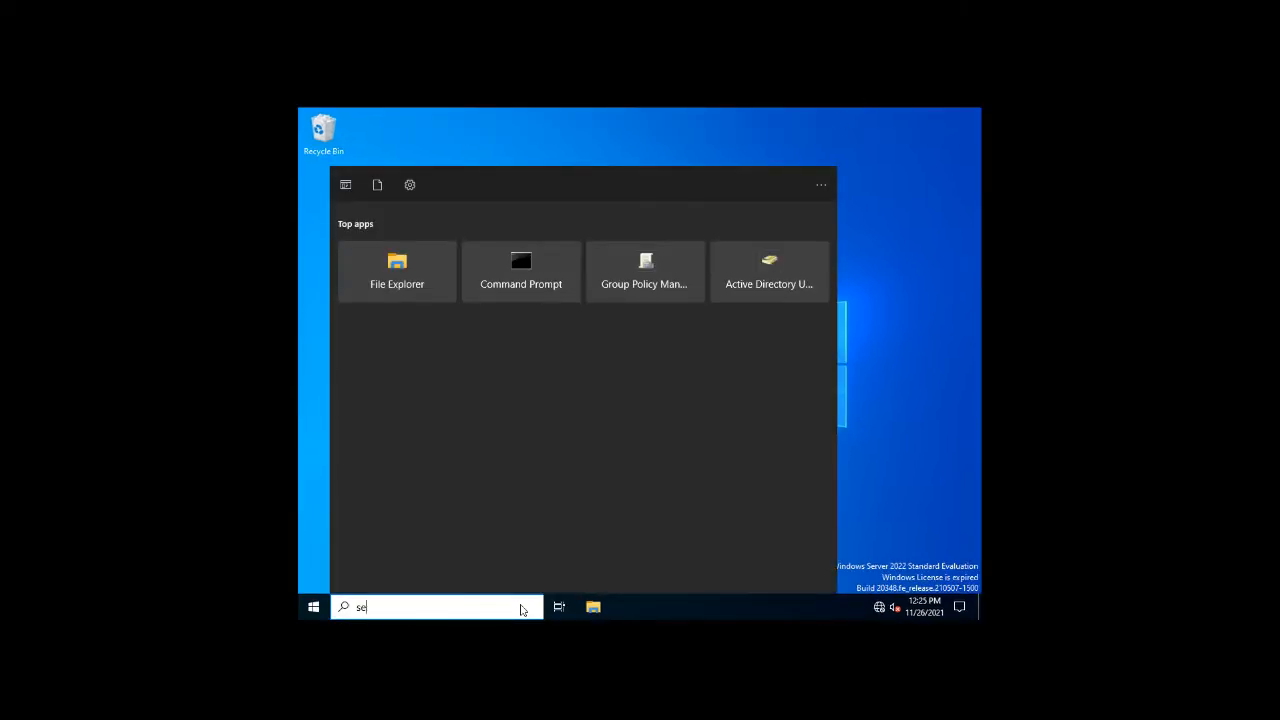
{"action": "type", "text": "er"}
{"action": "left_click", "coordinate": [458, 245]}
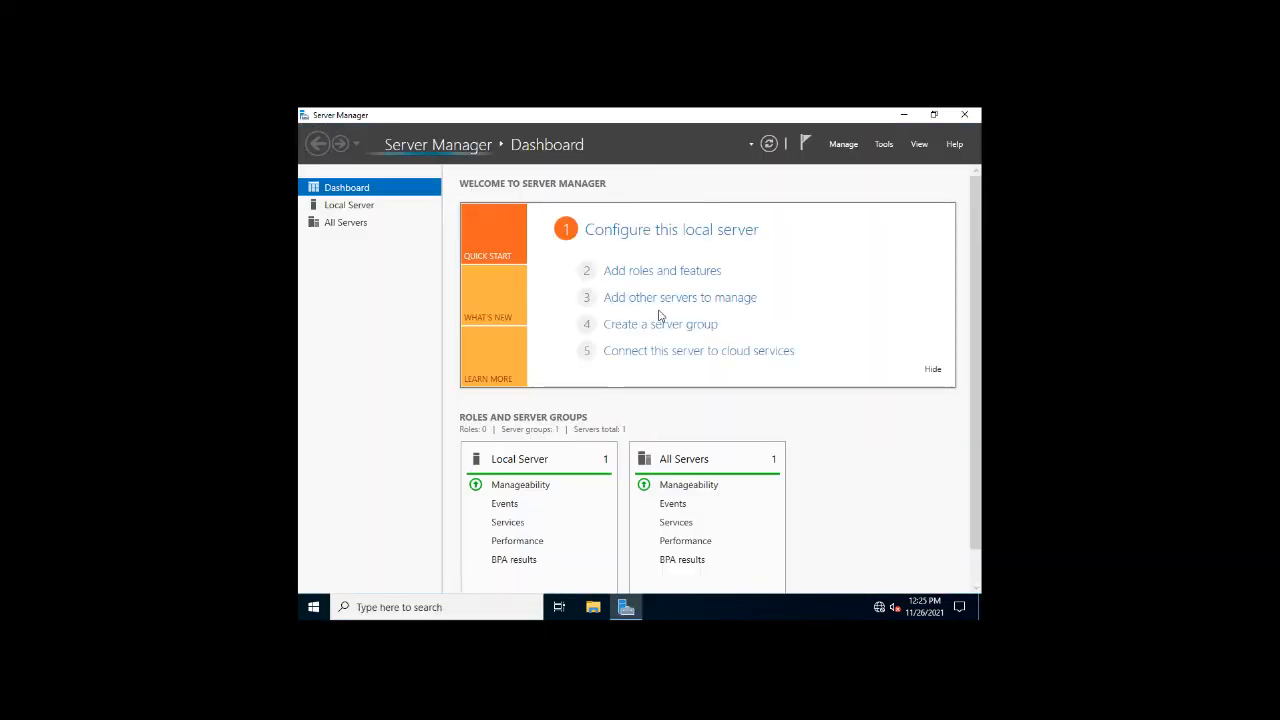
- Check in the Add Roles and Features Wizard which File and iSCSI Services role services are installed, then cancel the wizard
{"action": "left_click", "coordinate": [884, 144]}
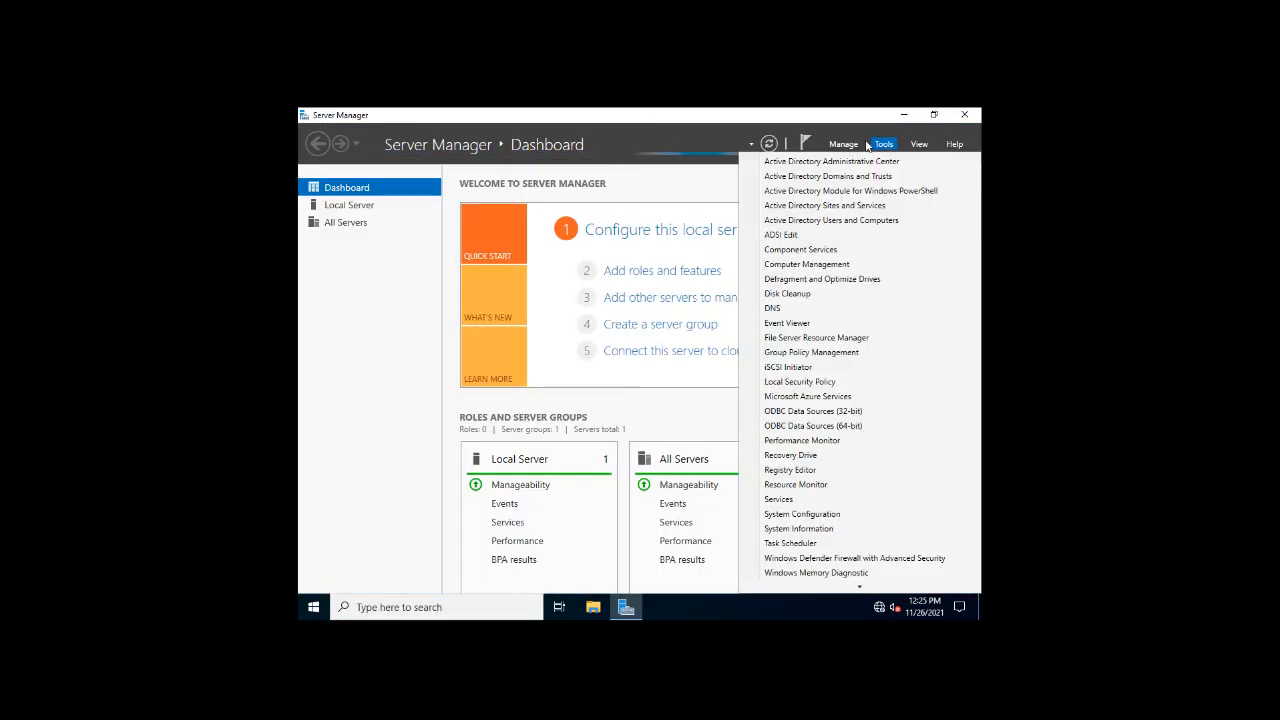
{"action": "left_click", "coordinate": [634, 274]}
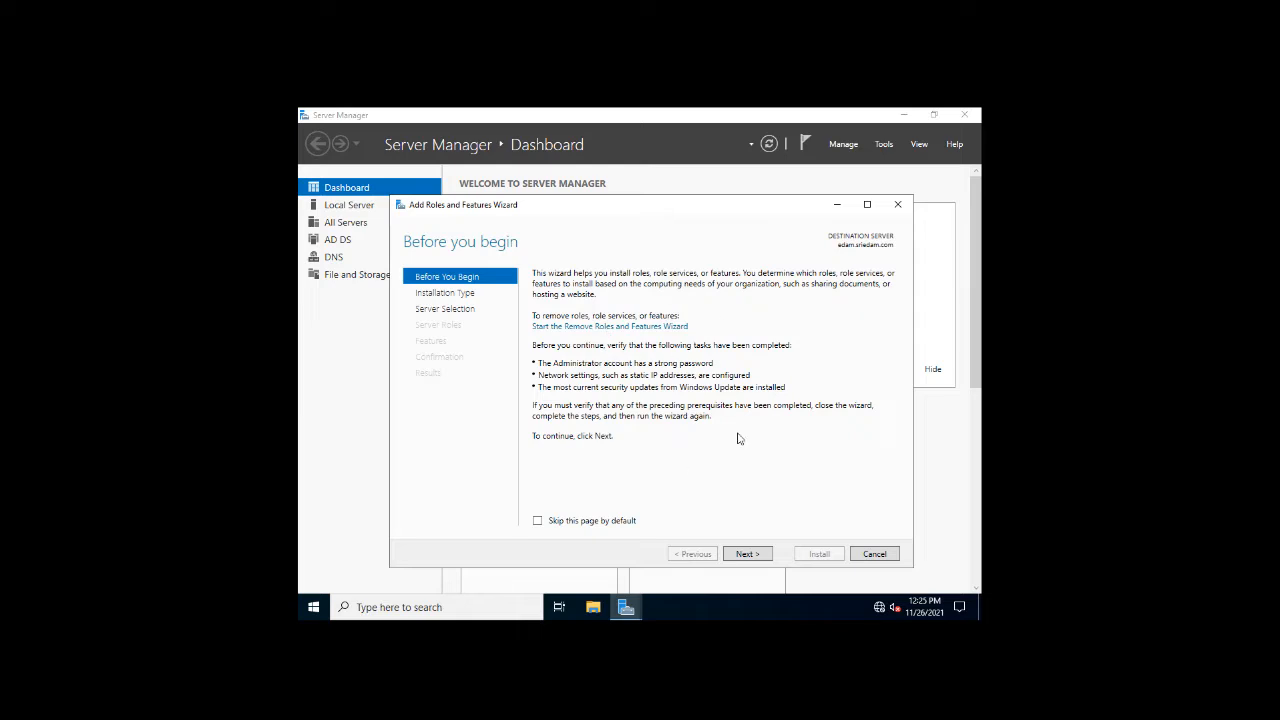
{"action": "left_click", "coordinate": [746, 555]}
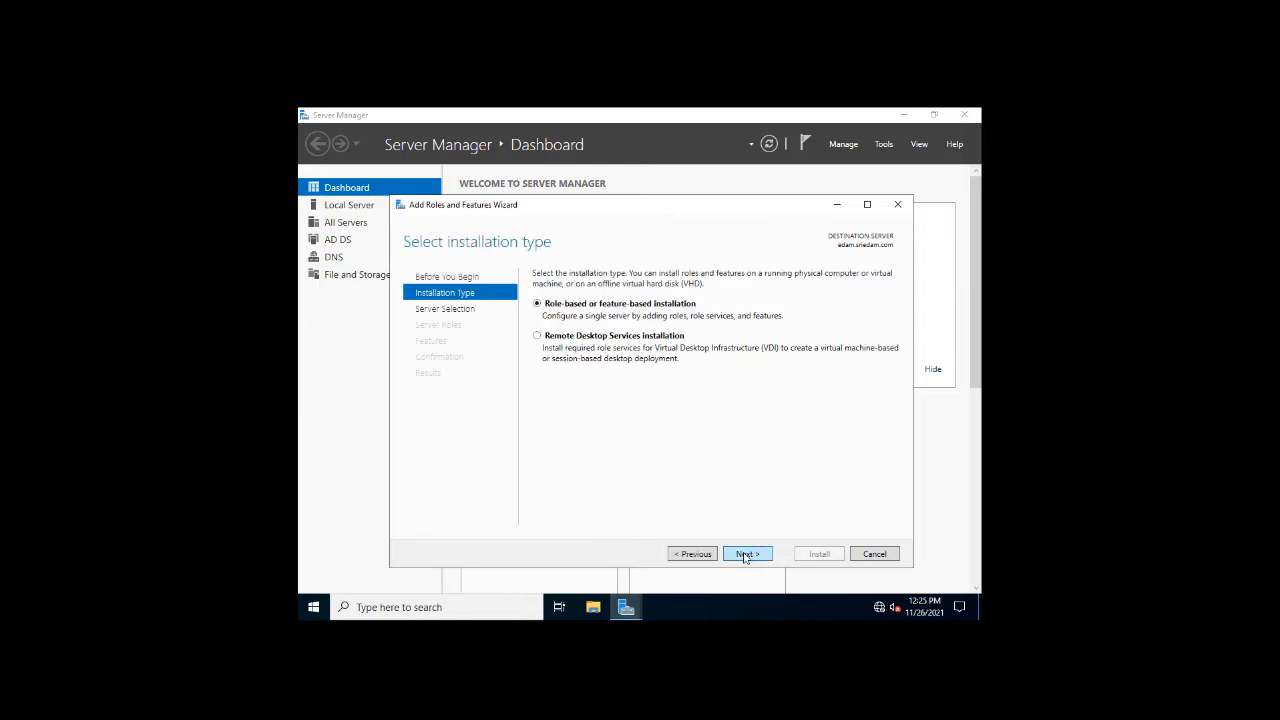
{"action": "left_click", "coordinate": [746, 556]}
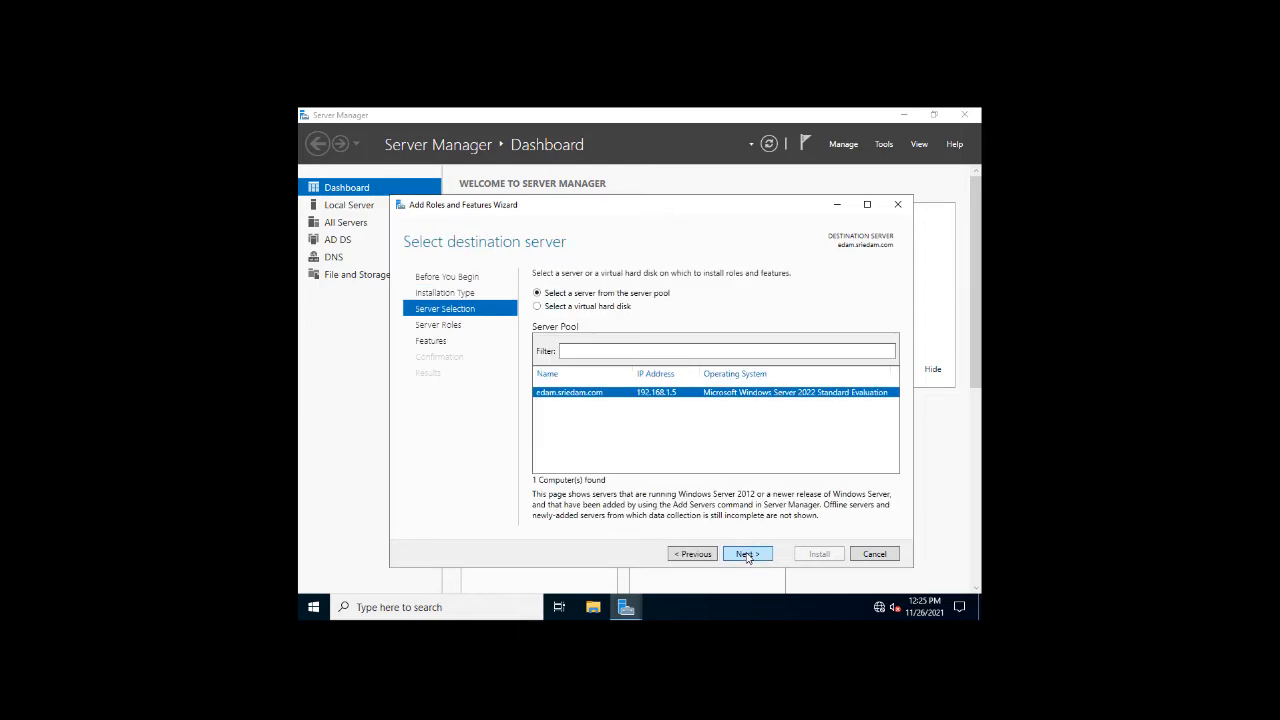
{"action": "left_click", "coordinate": [747, 555]}
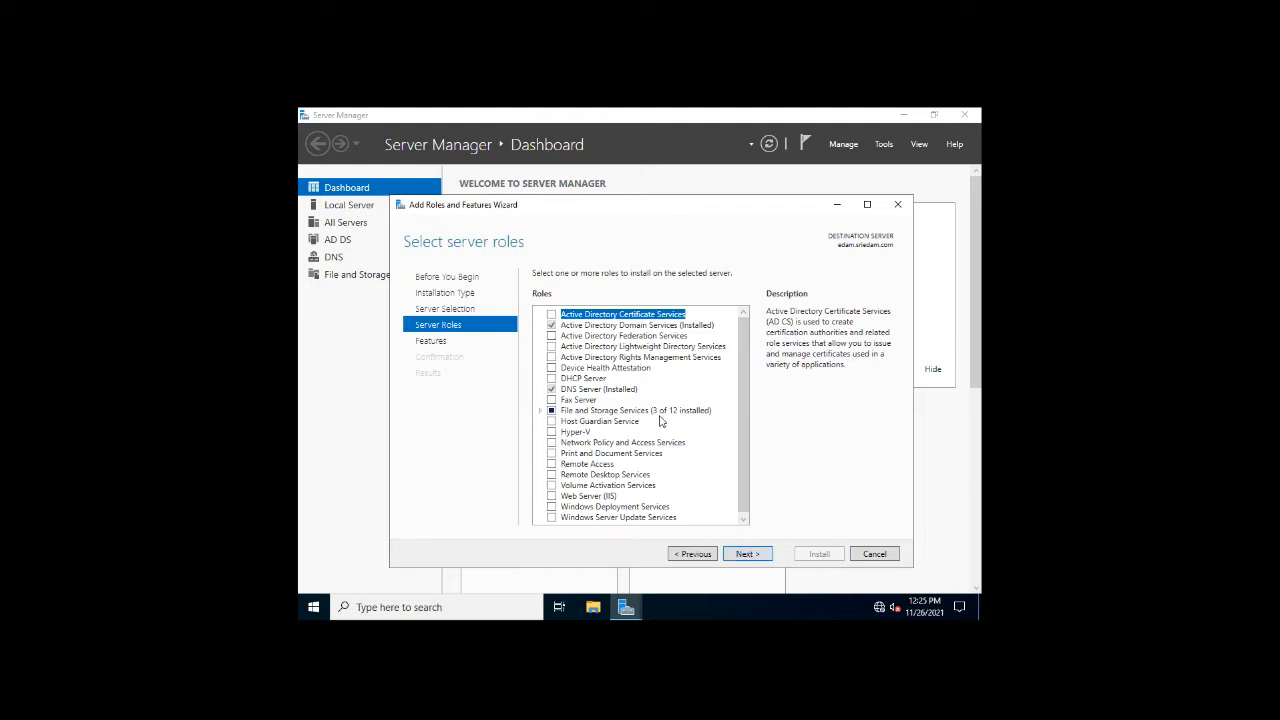
{"action": "left_click", "coordinate": [540, 411]}
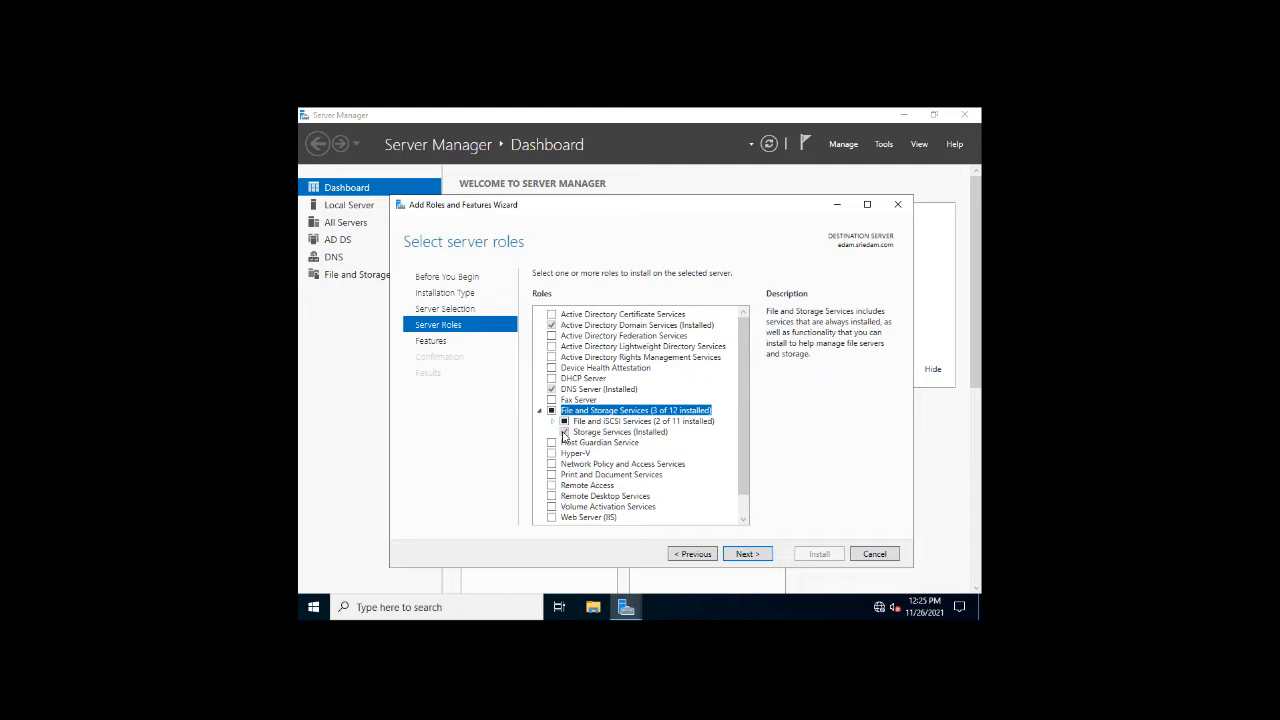
{"action": "left_click", "coordinate": [553, 422]}
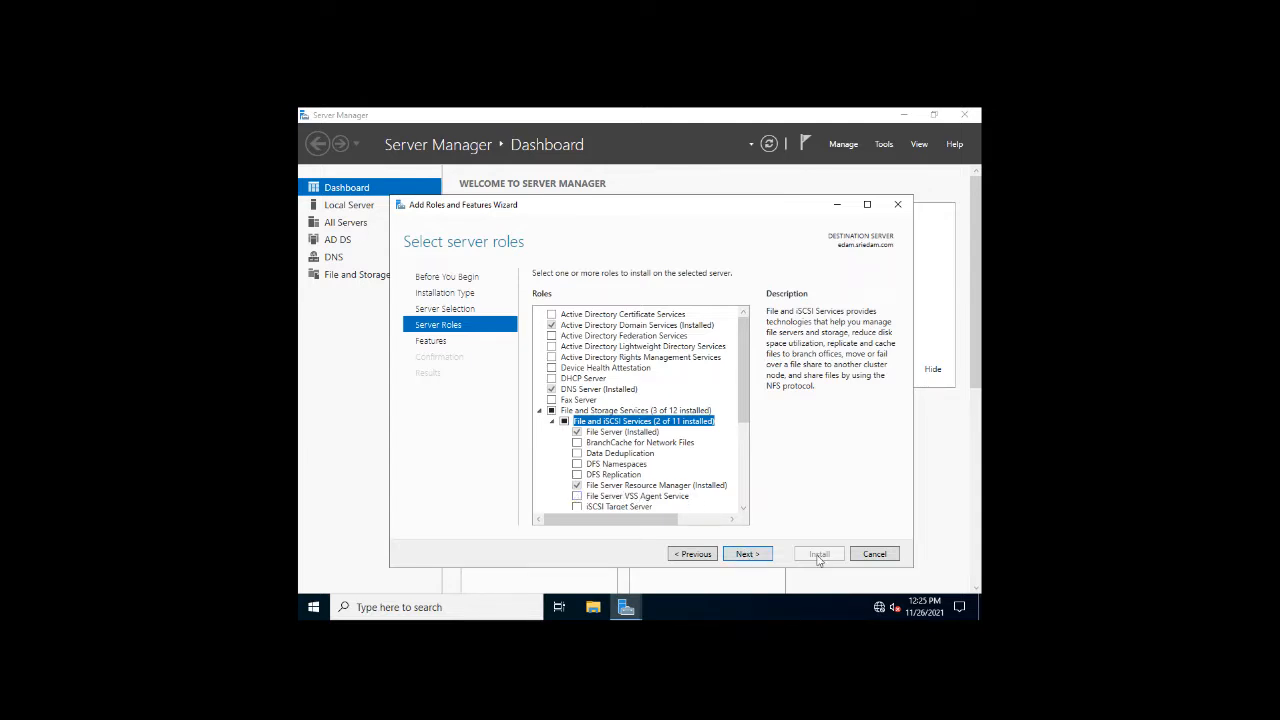
{"action": "left_click", "coordinate": [891, 558]}
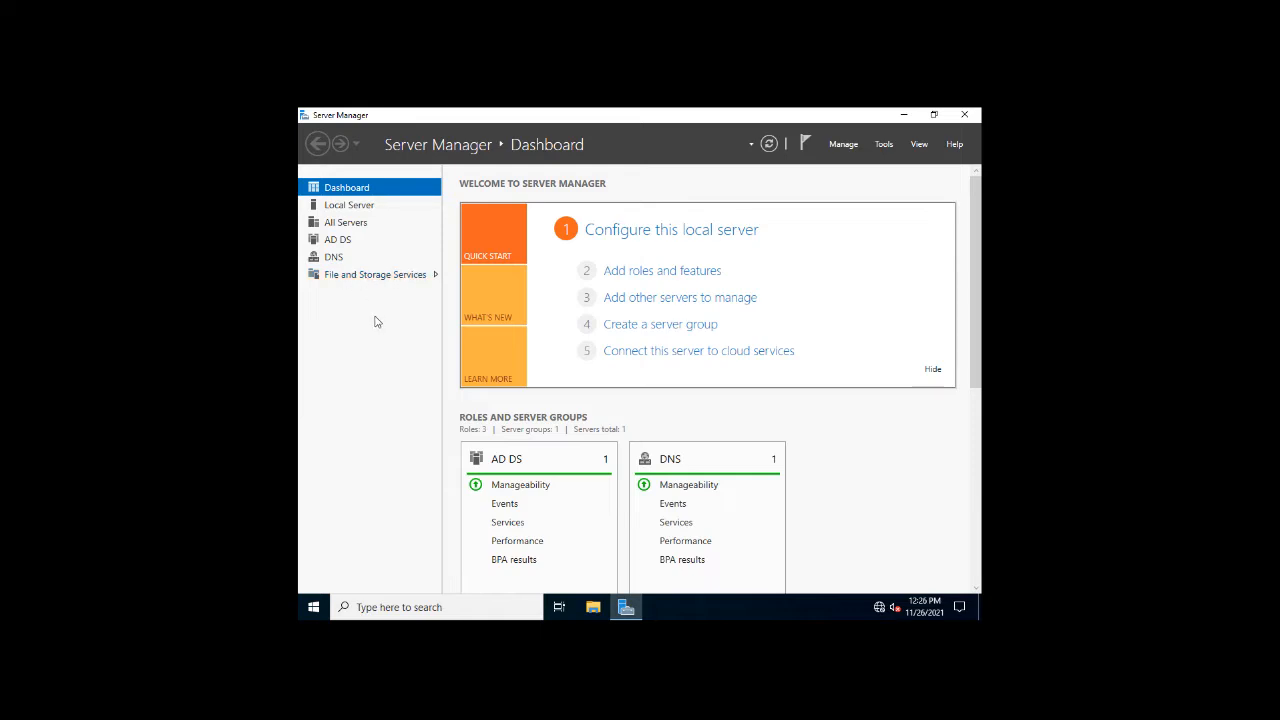
- Start a new file share under File and Storage Services using the SMB Share - Quick profile
{"action": "left_click", "coordinate": [388, 276]}
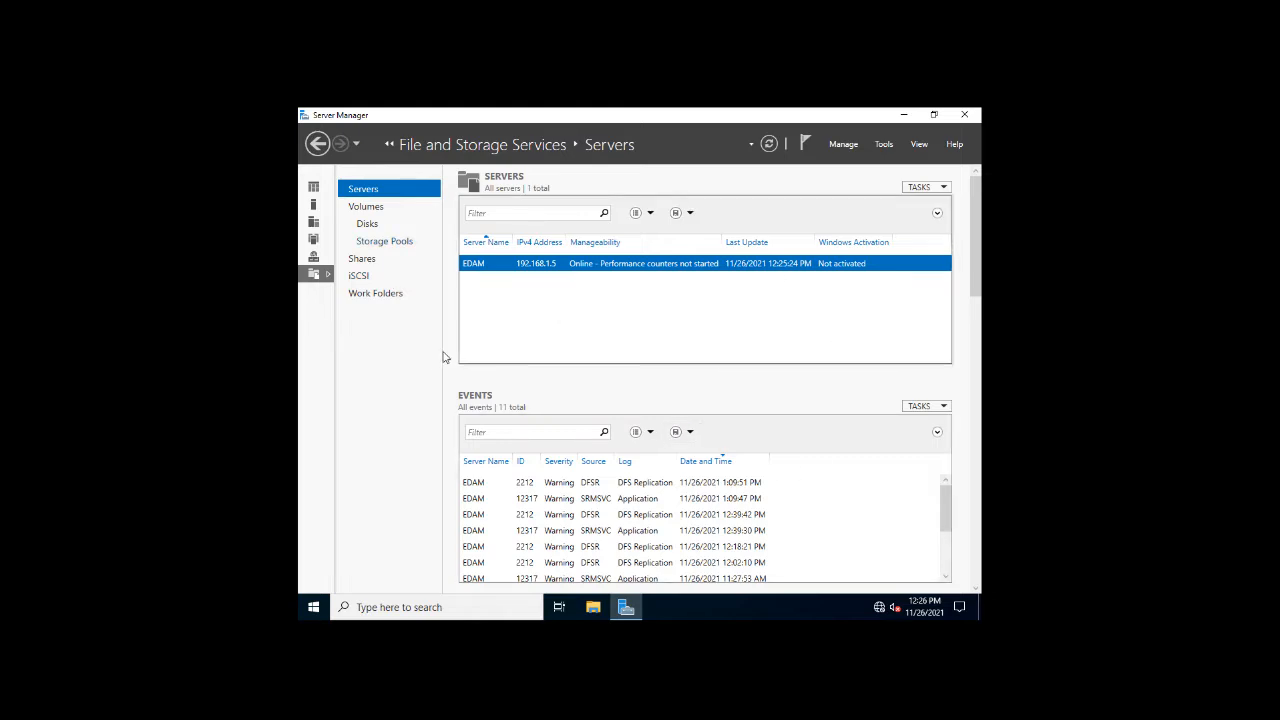
{"action": "left_click", "coordinate": [370, 260]}
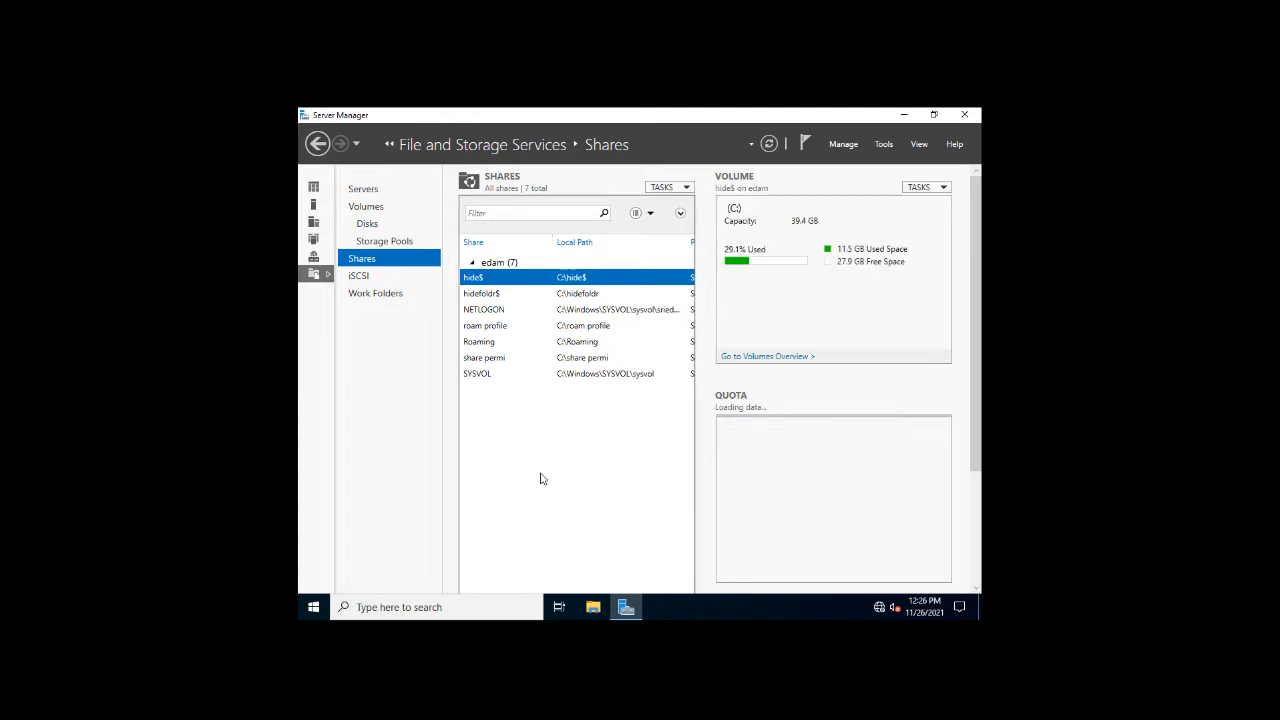
{"action": "left_click", "coordinate": [667, 188]}
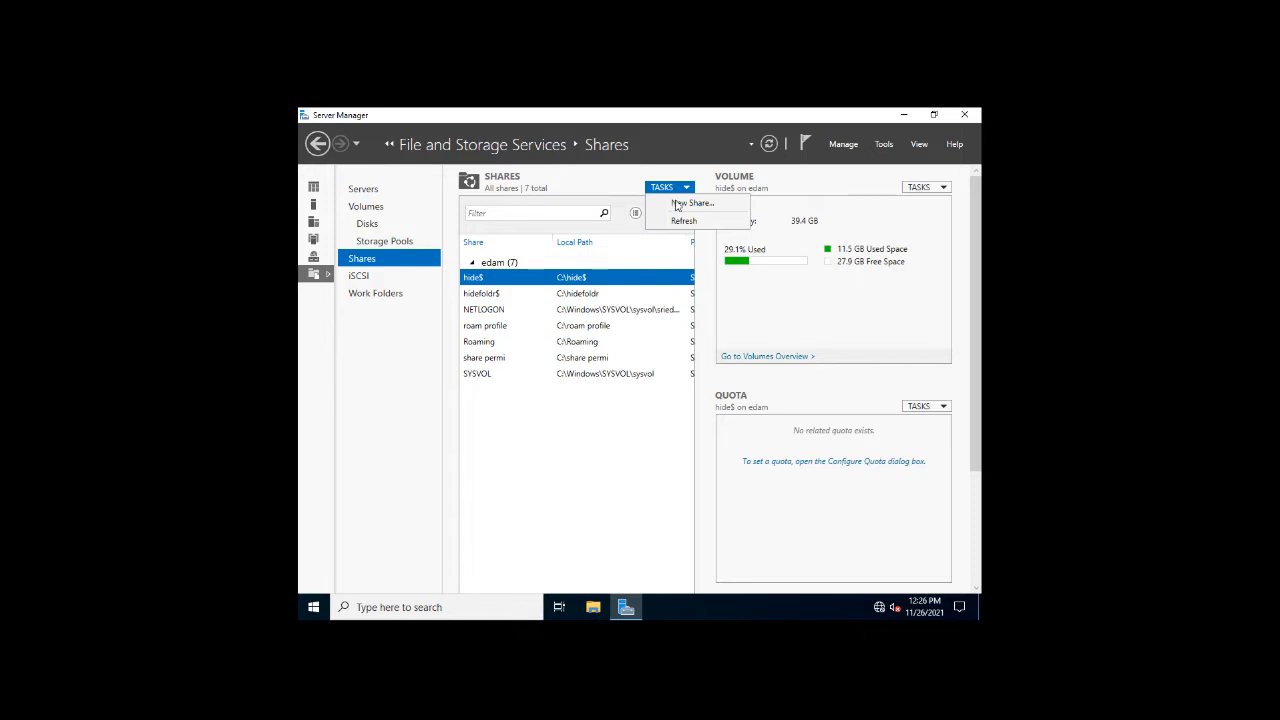
{"action": "left_click", "coordinate": [679, 205]}
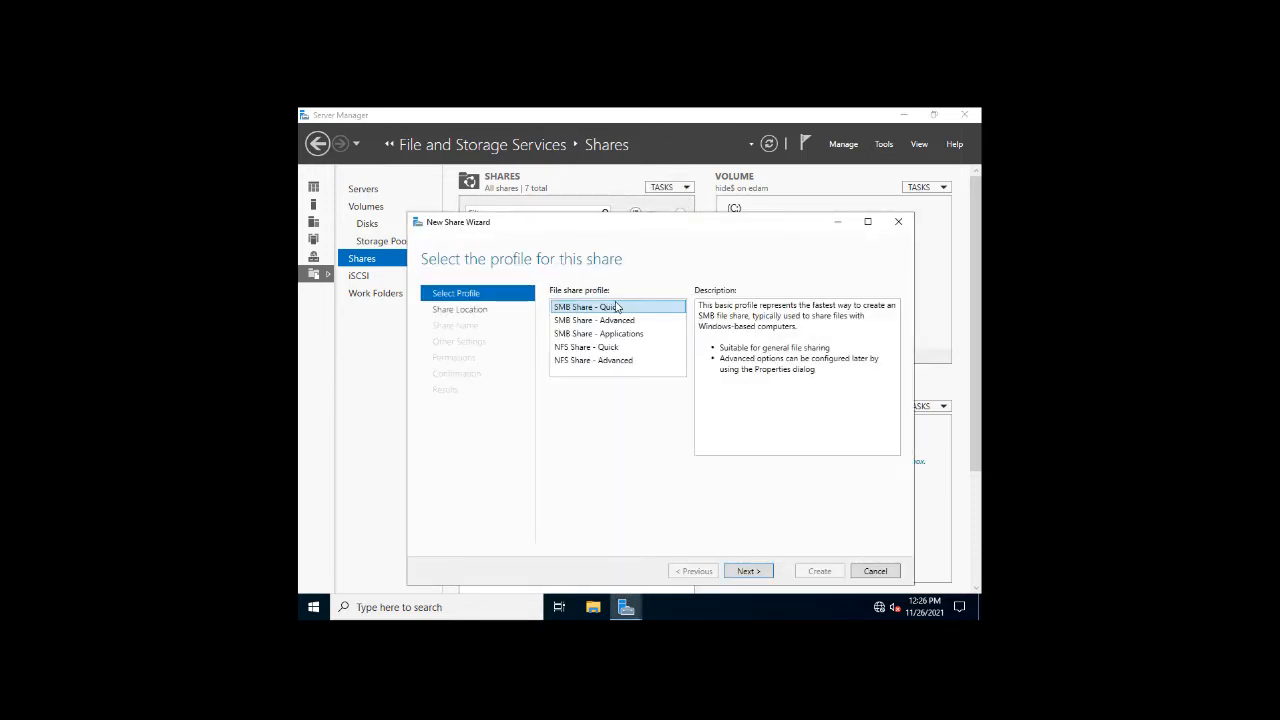
{"action": "left_click", "coordinate": [764, 574]}
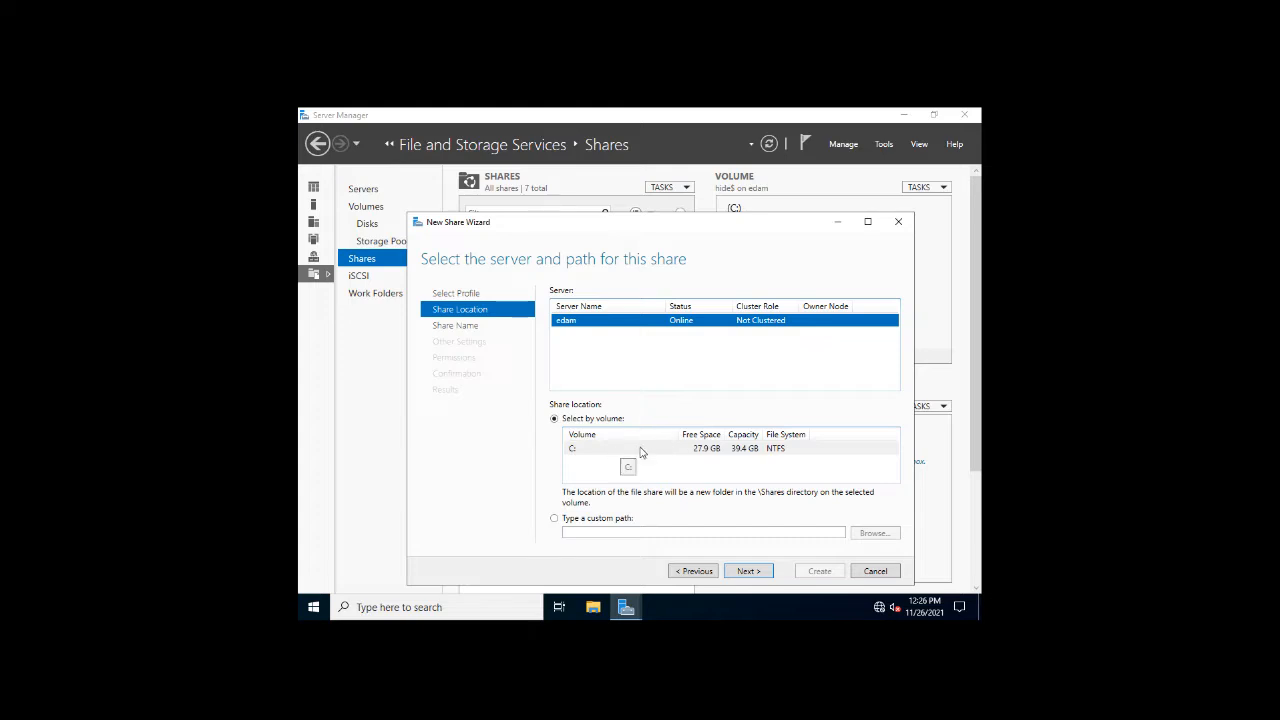
- Create a folder named quota1 on the C: drive and use it as the share's custom path
{"action": "left_click", "coordinate": [592, 520]}
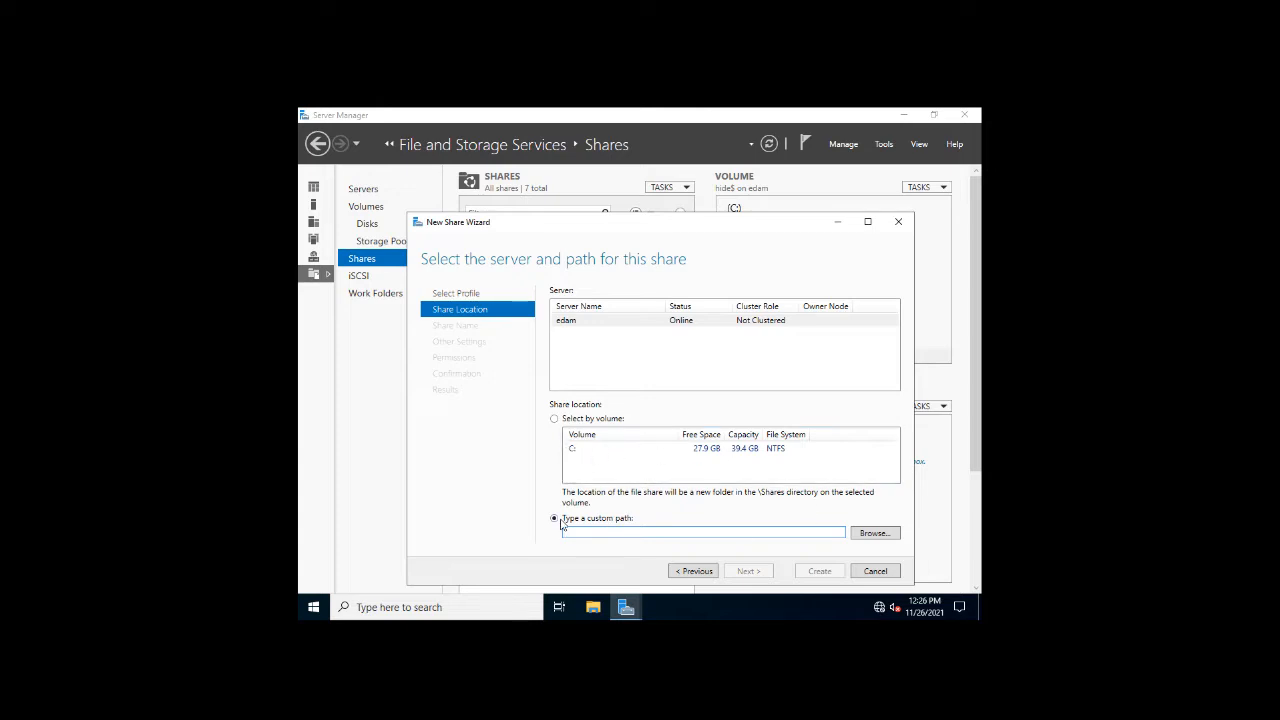
{"action": "left_click", "coordinate": [874, 532]}
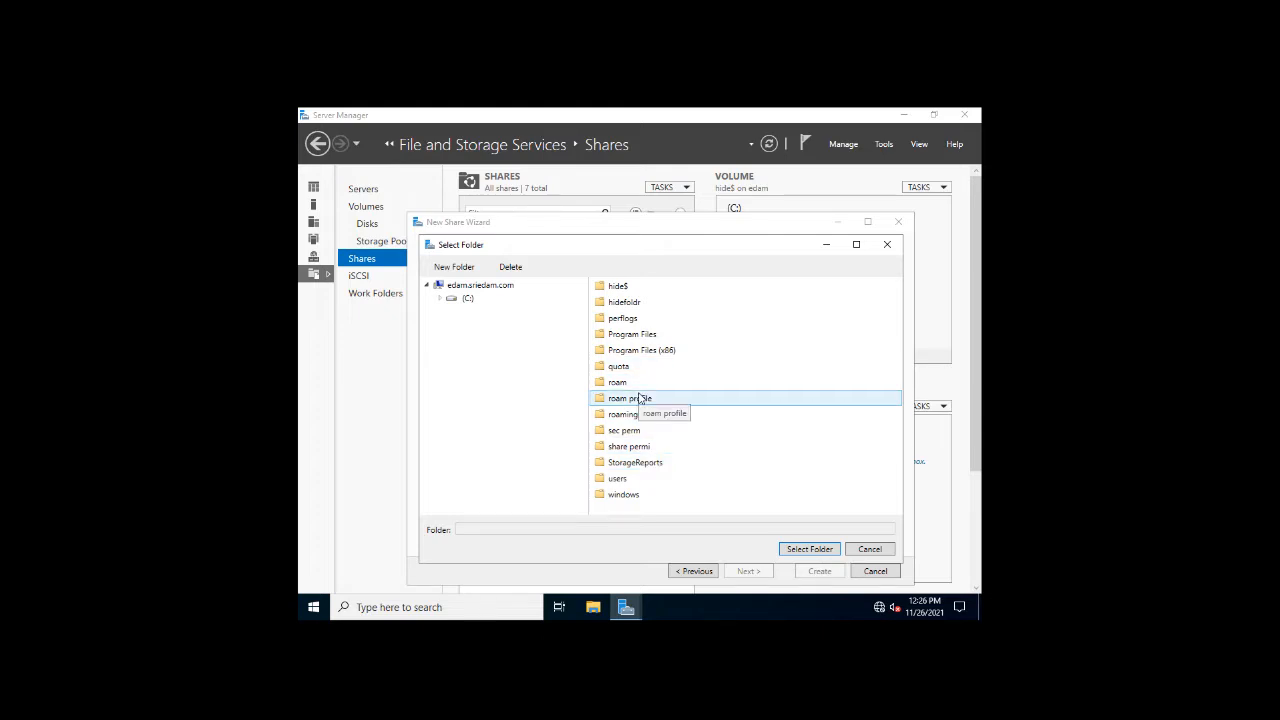
{"action": "left_click", "coordinate": [466, 298]}
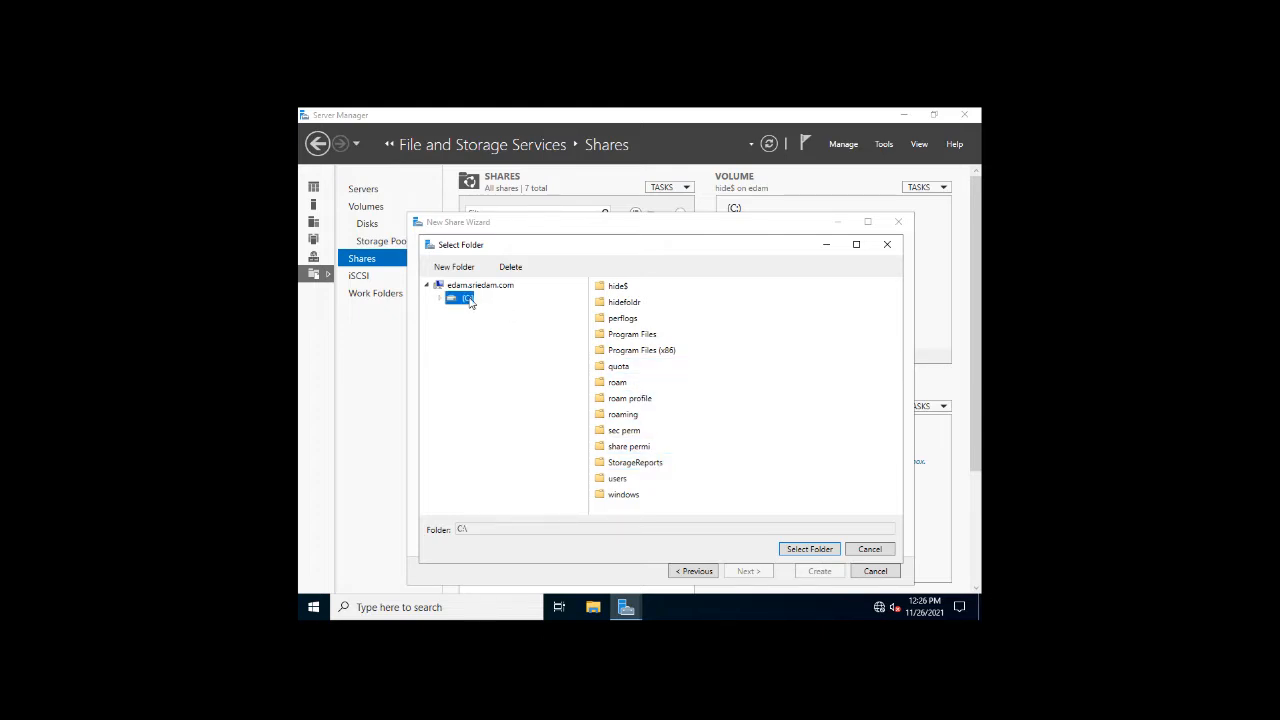
{"action": "left_click", "coordinate": [454, 267]}
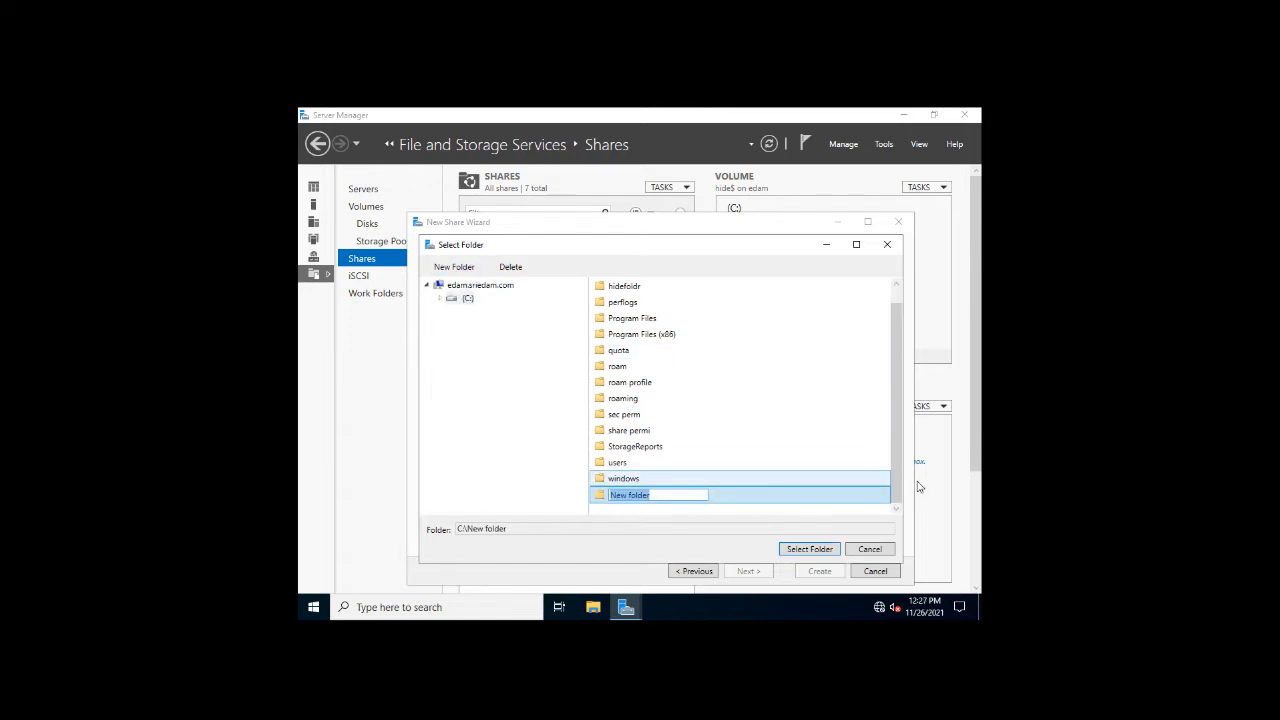
{"action": "type", "text": "s"}
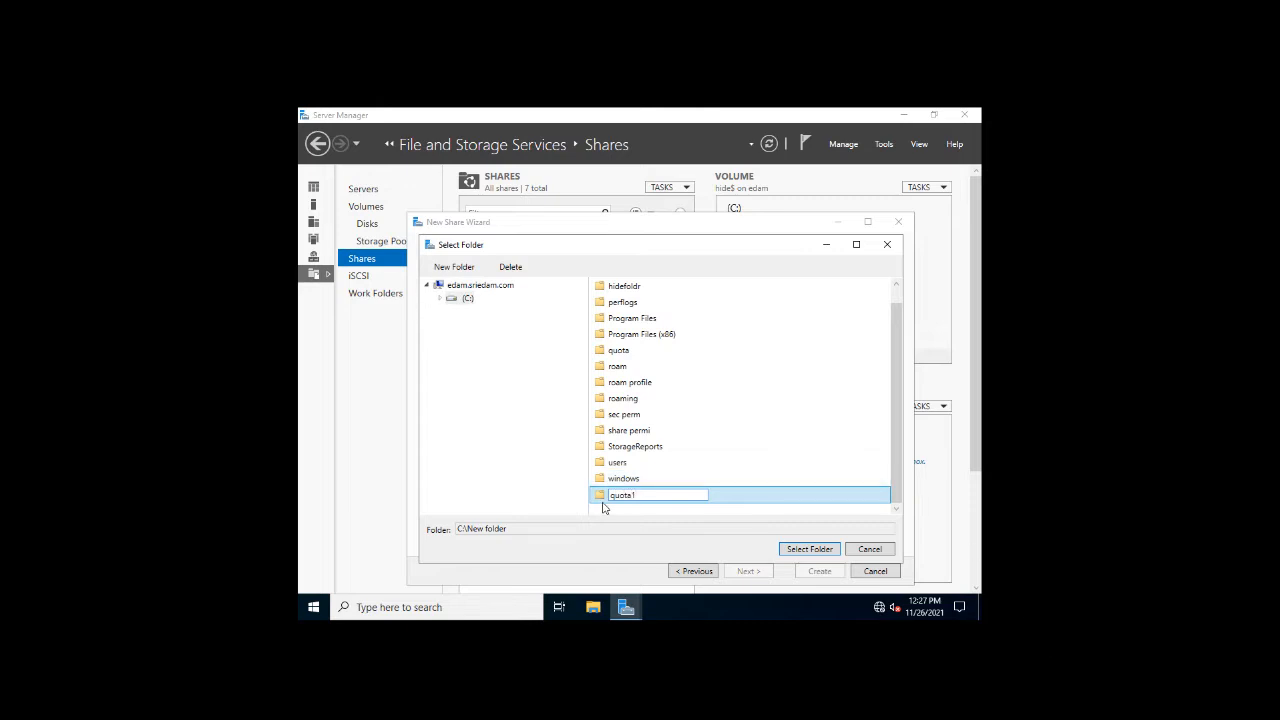
{"action": "type", "text": "uota1"}
{"action": "key", "text": "Return"}
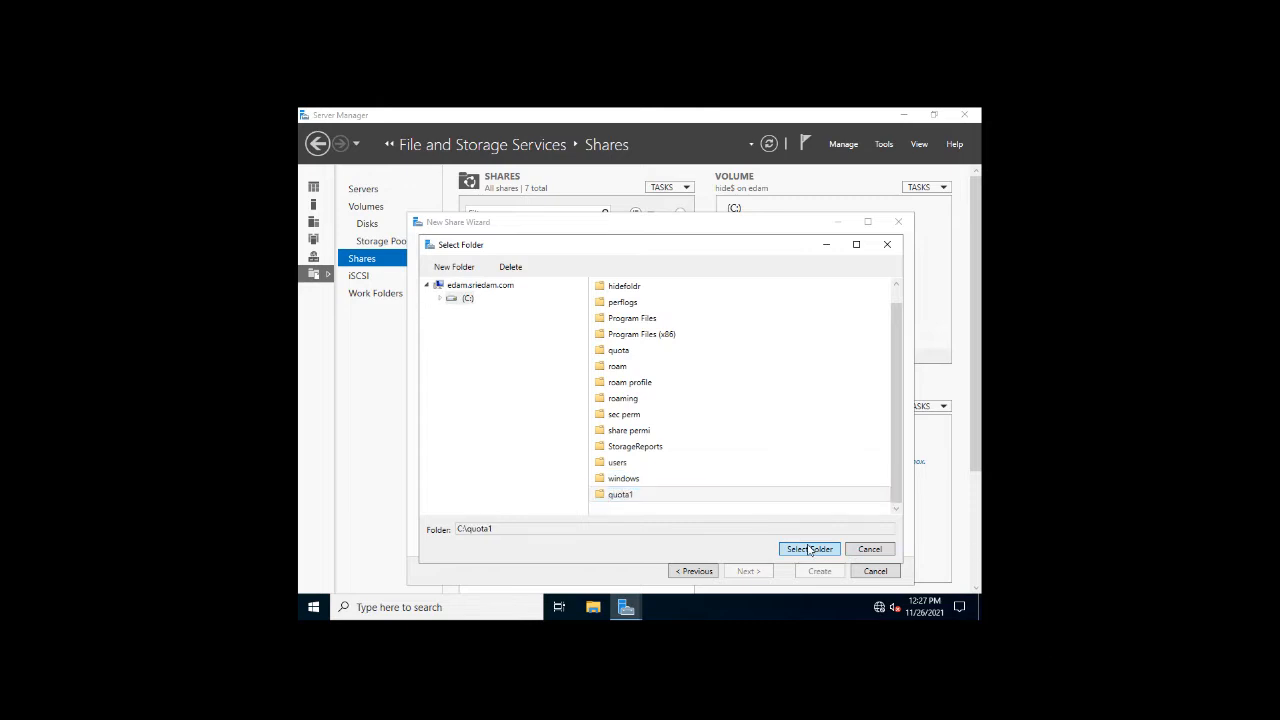
{"action": "left_click", "coordinate": [809, 549]}
{"action": "left_click", "coordinate": [762, 578]}
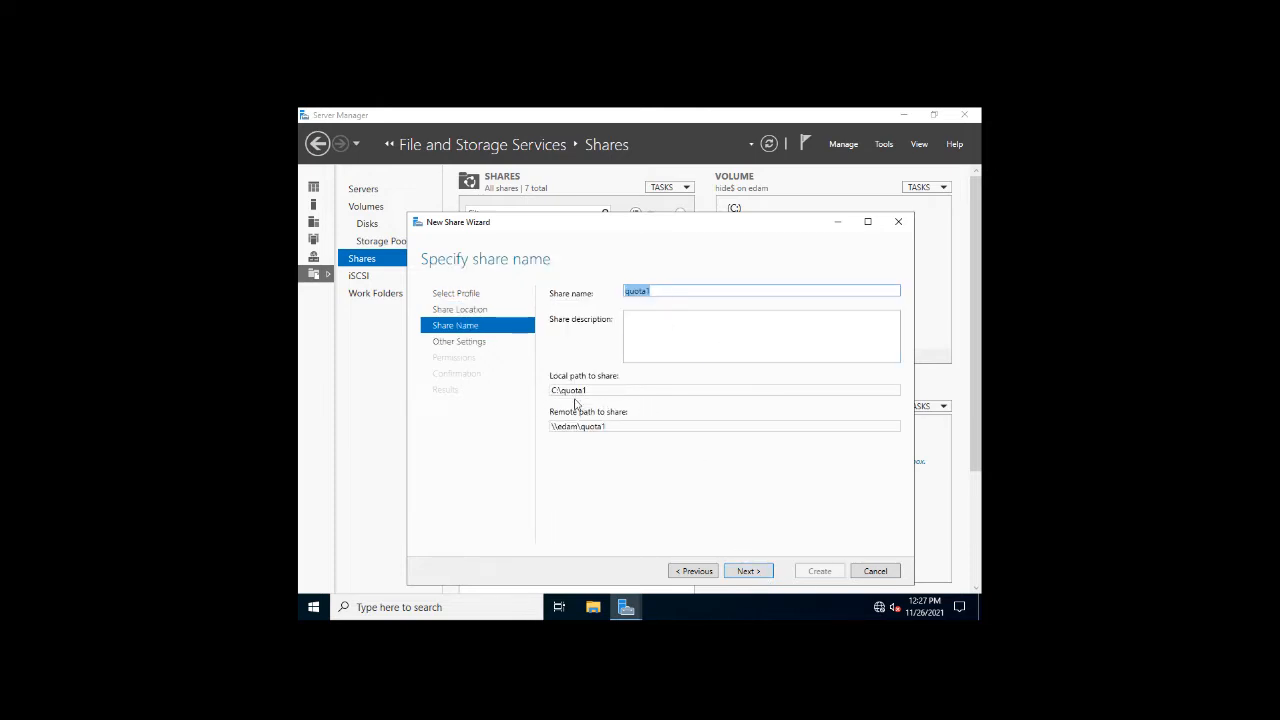
- Name the new share share1 and continue to its settings
{"action": "double_click", "coordinate": [618, 423]}
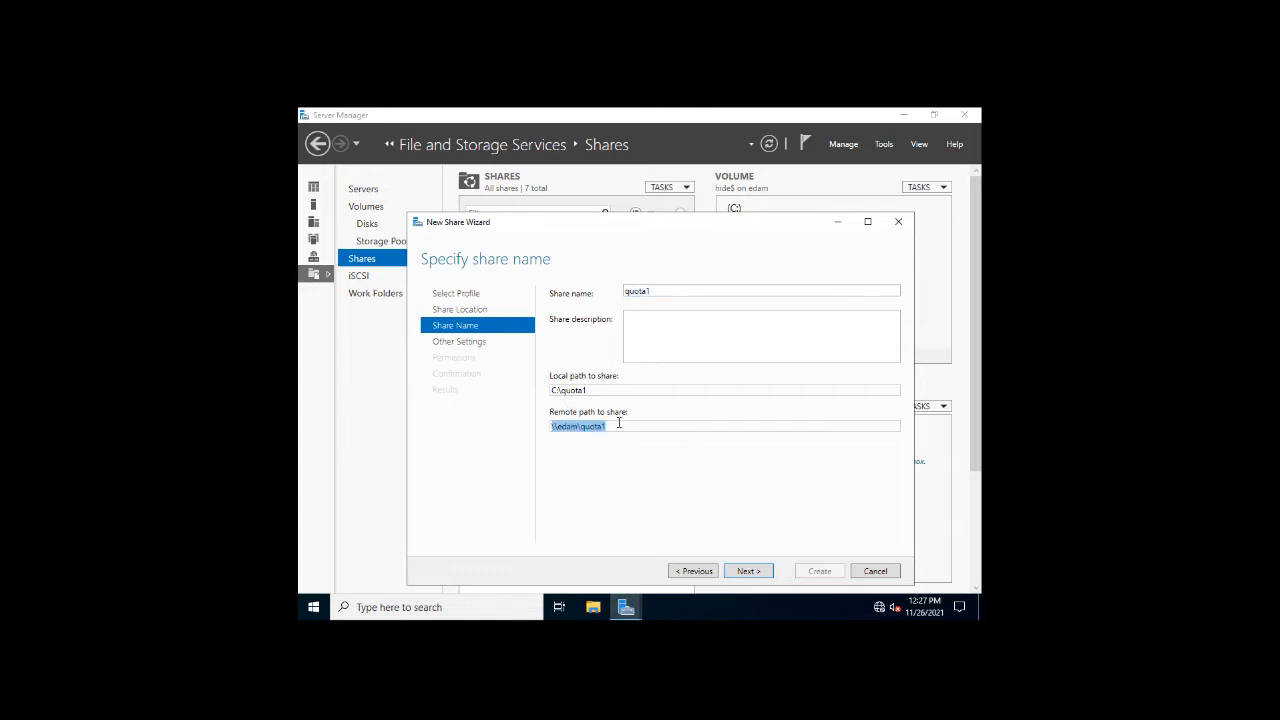
{"action": "double_click", "coordinate": [669, 290]}
{"action": "type", "text": "shar"}
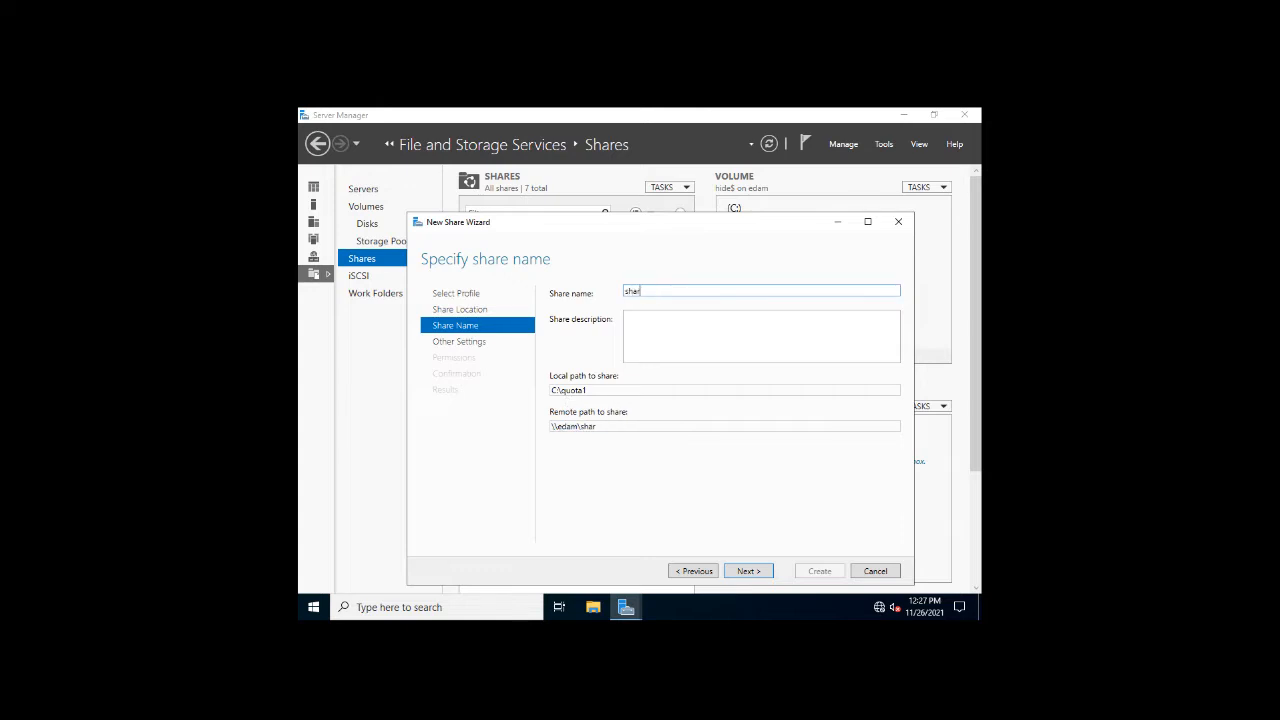
{"action": "type", "text": "e1"}
{"action": "key", "text": "BackSpace"}
{"action": "left_click", "coordinate": [758, 570]}
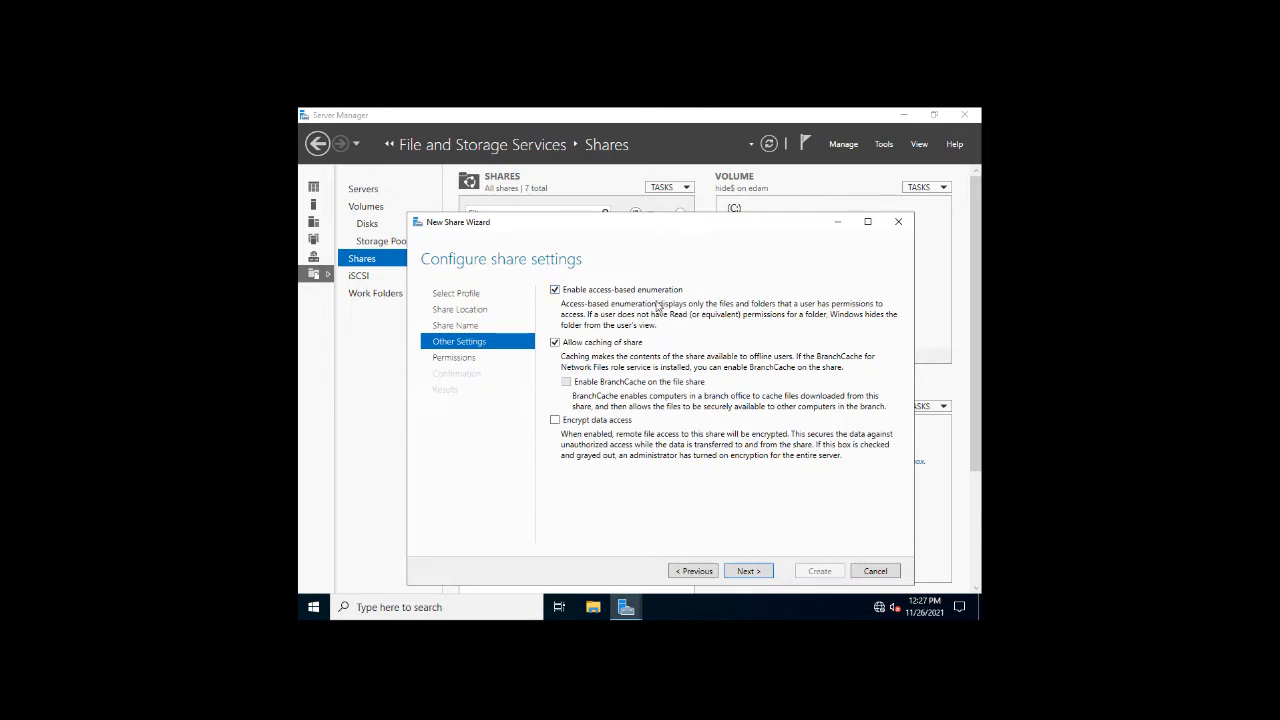
- Accept the default share settings and permissions, create the share, and close the wizard
{"action": "left_click", "coordinate": [757, 573]}
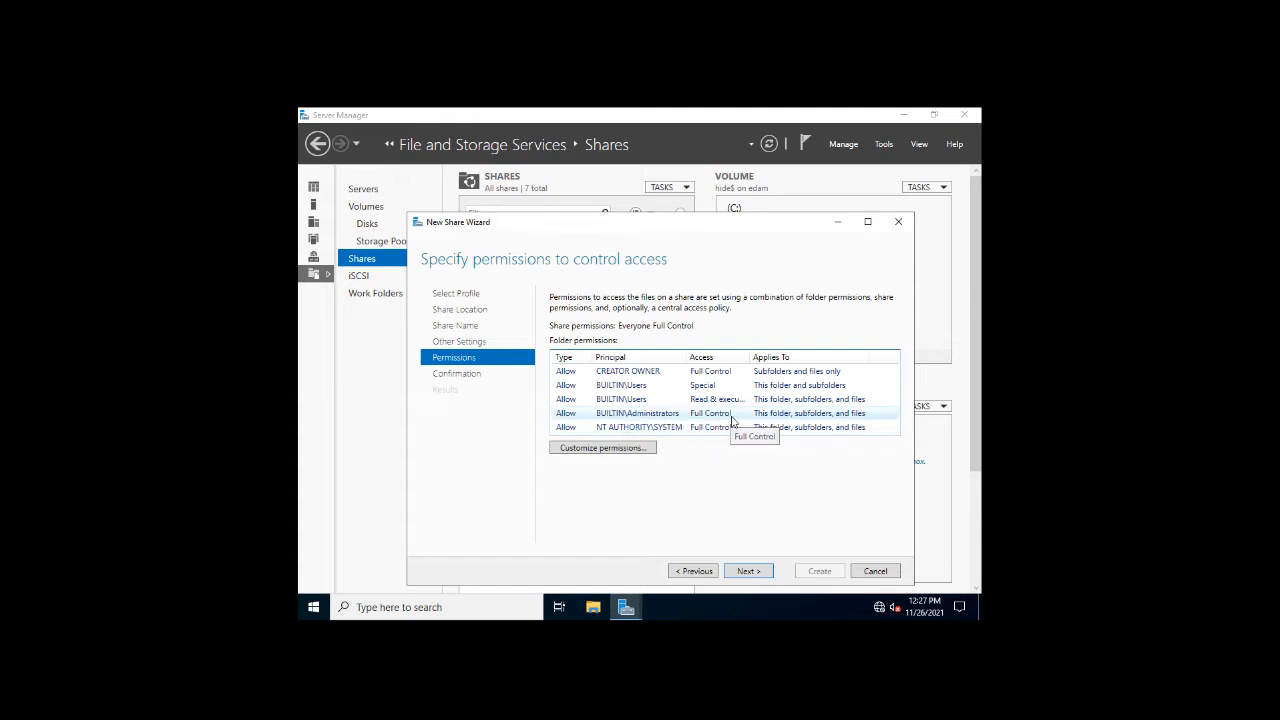
{"action": "left_click", "coordinate": [751, 571]}
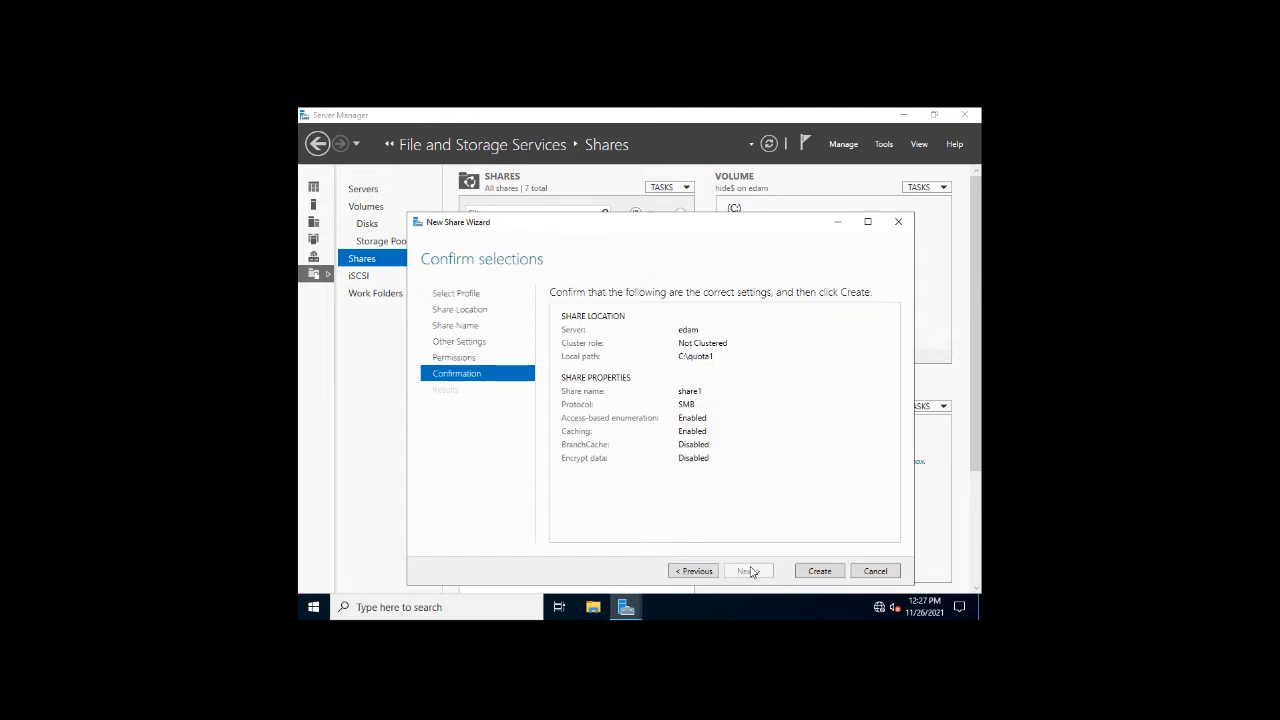
{"action": "left_click", "coordinate": [819, 571]}
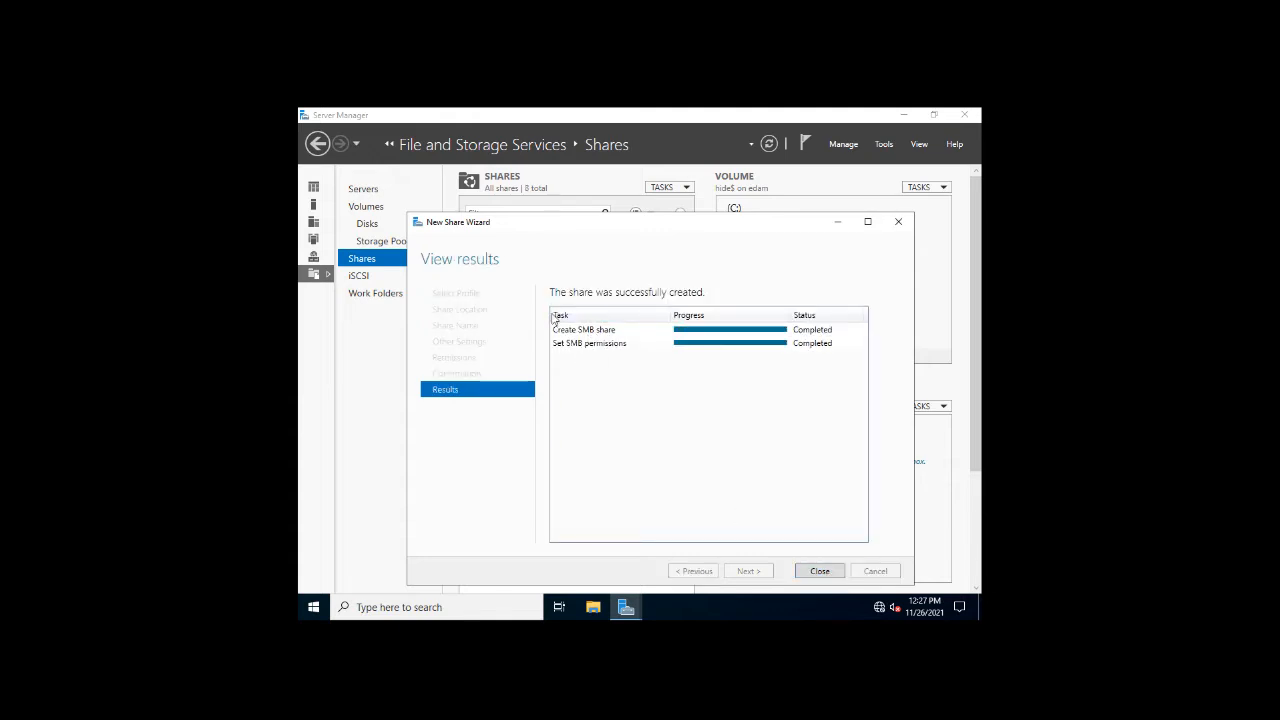
{"action": "left_click", "coordinate": [818, 571]}
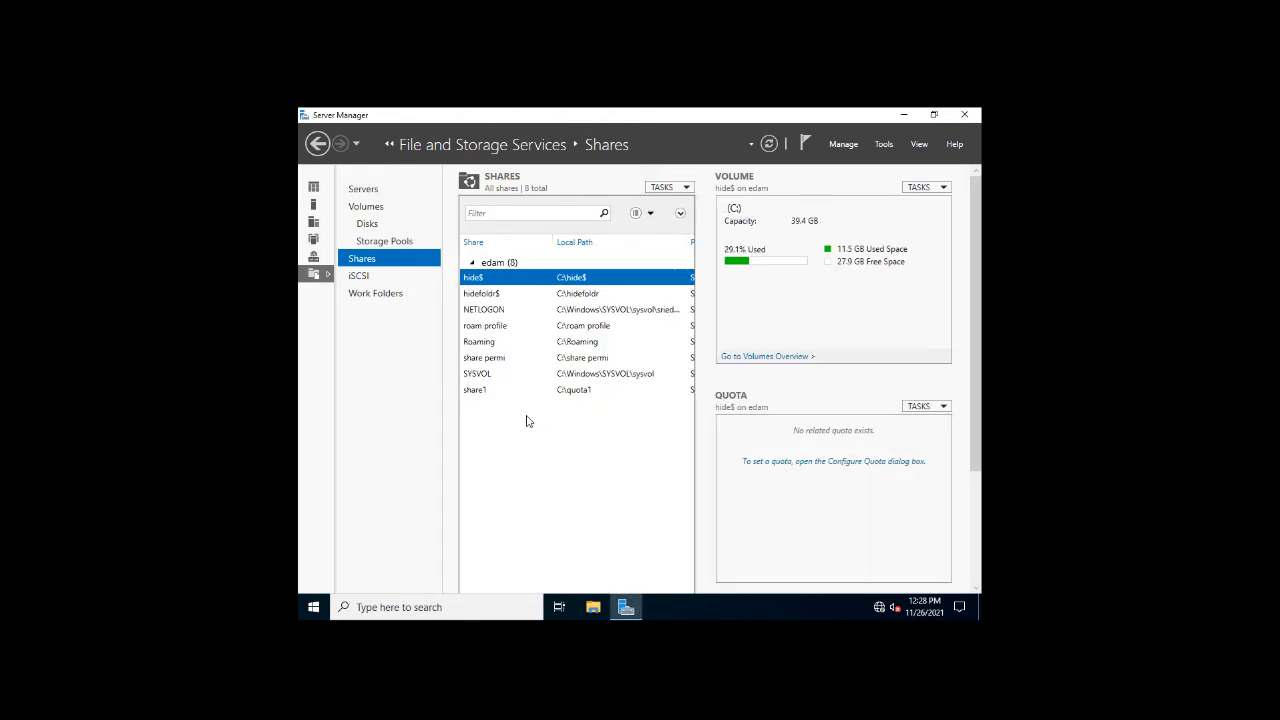
- Close Server Manager and open File Server Resource Manager
{"action": "left_click", "coordinate": [965, 116]}
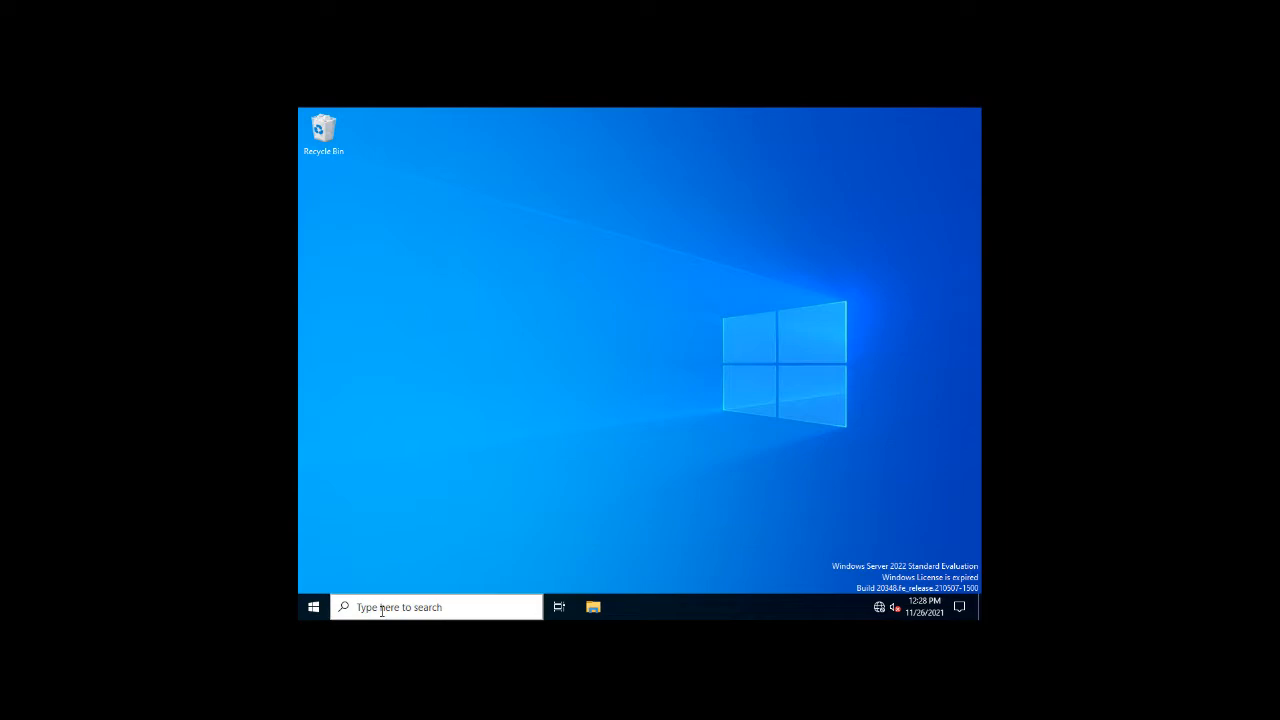
{"action": "left_click", "coordinate": [381, 611]}
{"action": "type", "text": "fiel"}
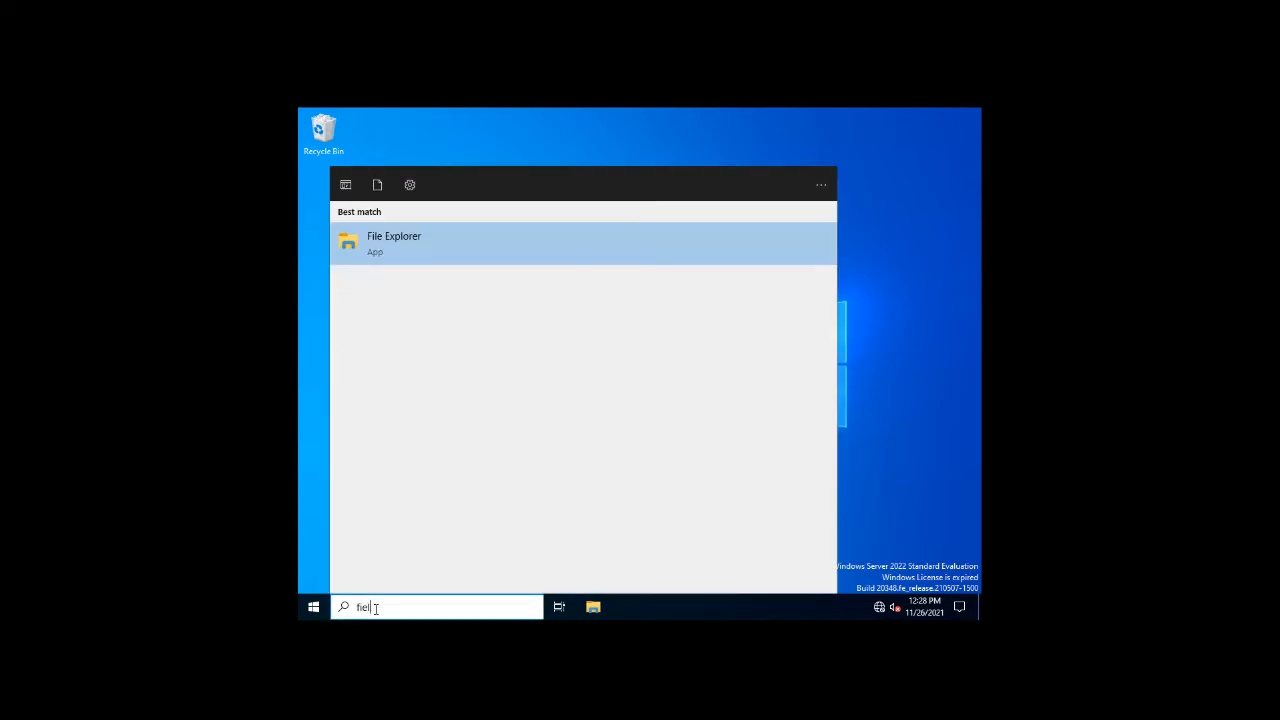
{"action": "key", "text": "BackSpace"}
{"action": "key", "text": "BackSpace"}
{"action": "type", "text": "le"}
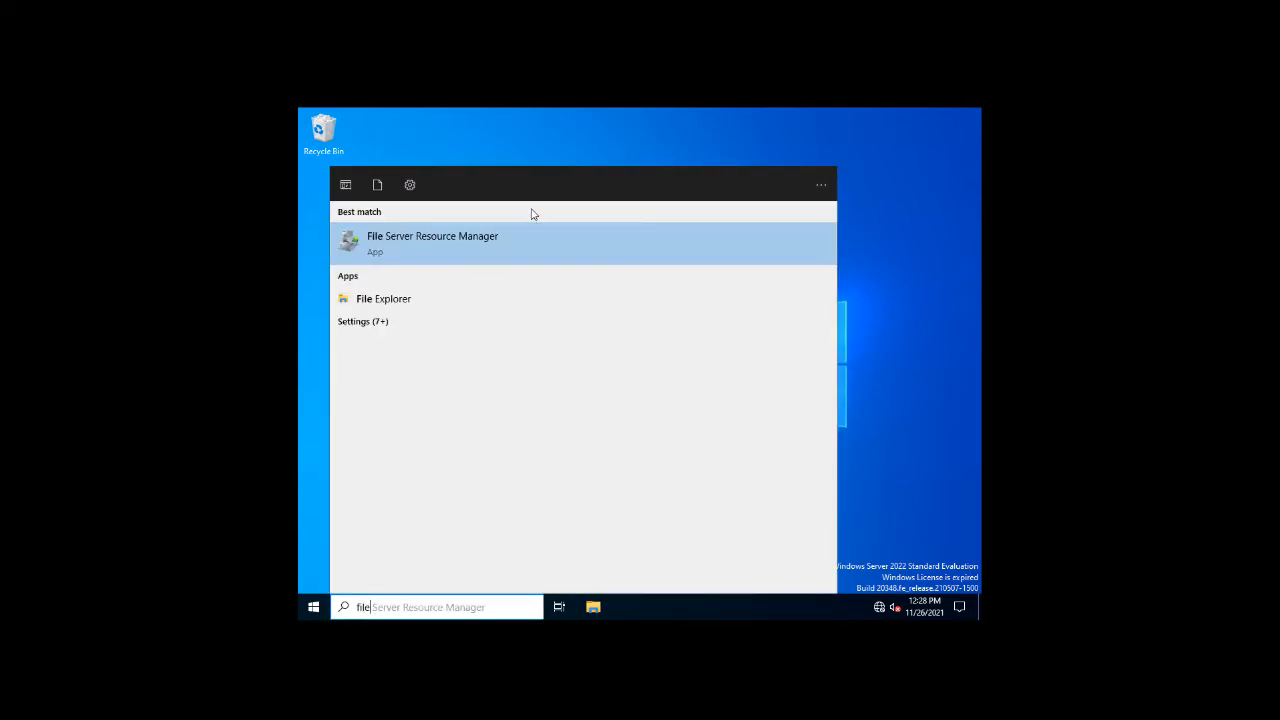
{"action": "left_click", "coordinate": [441, 238]}
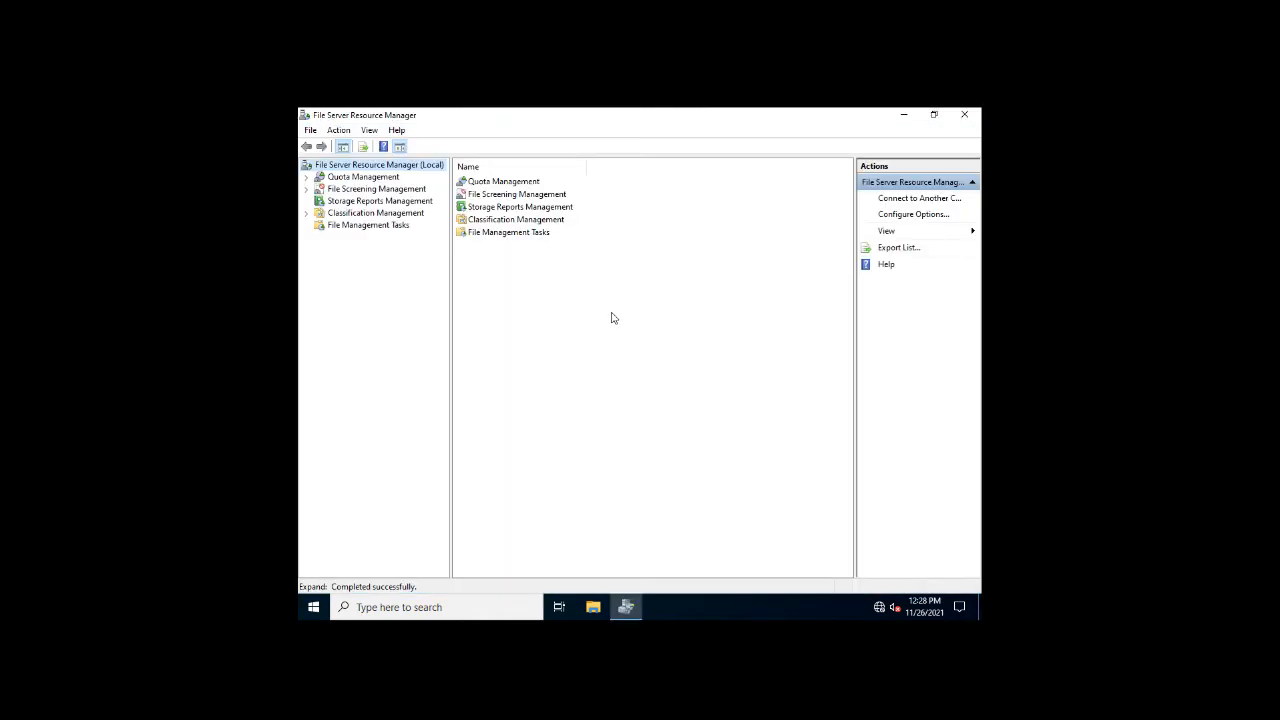
- Open the Quotas list under Quota Management and start creating a new quota
{"action": "left_click", "coordinate": [356, 179]}
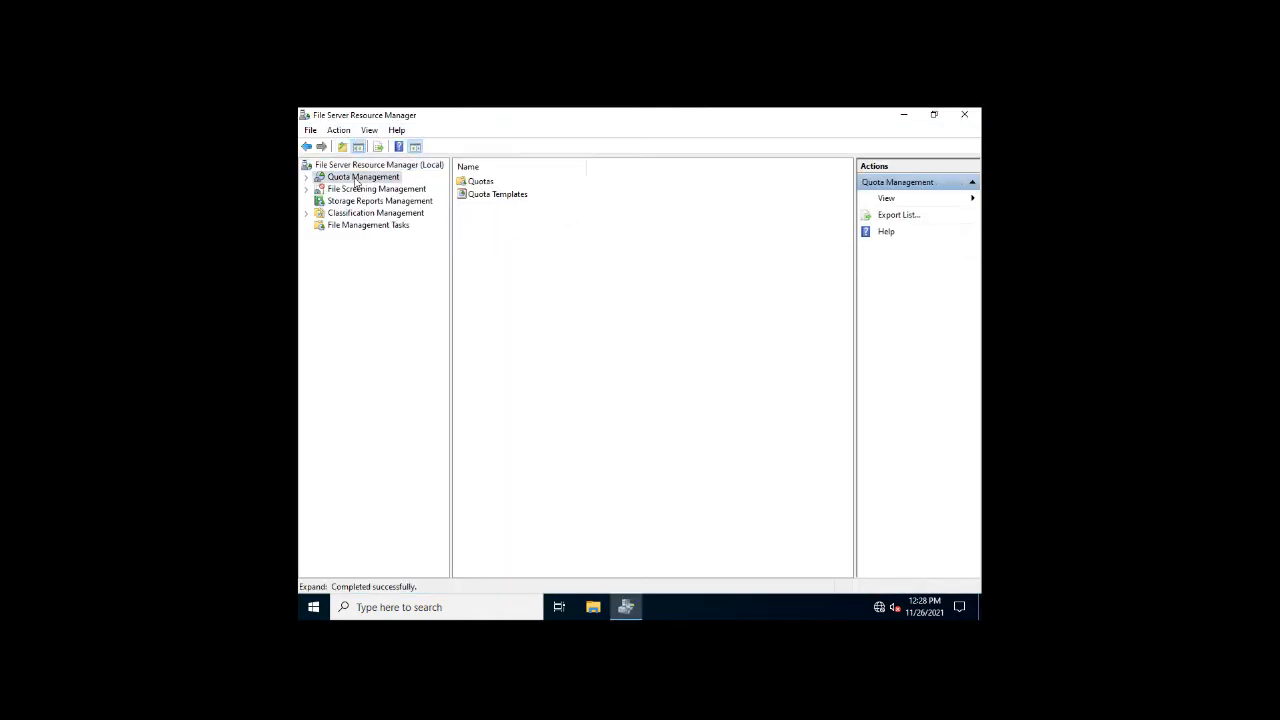
{"action": "left_click", "coordinate": [310, 180]}
{"action": "left_click", "coordinate": [358, 191]}
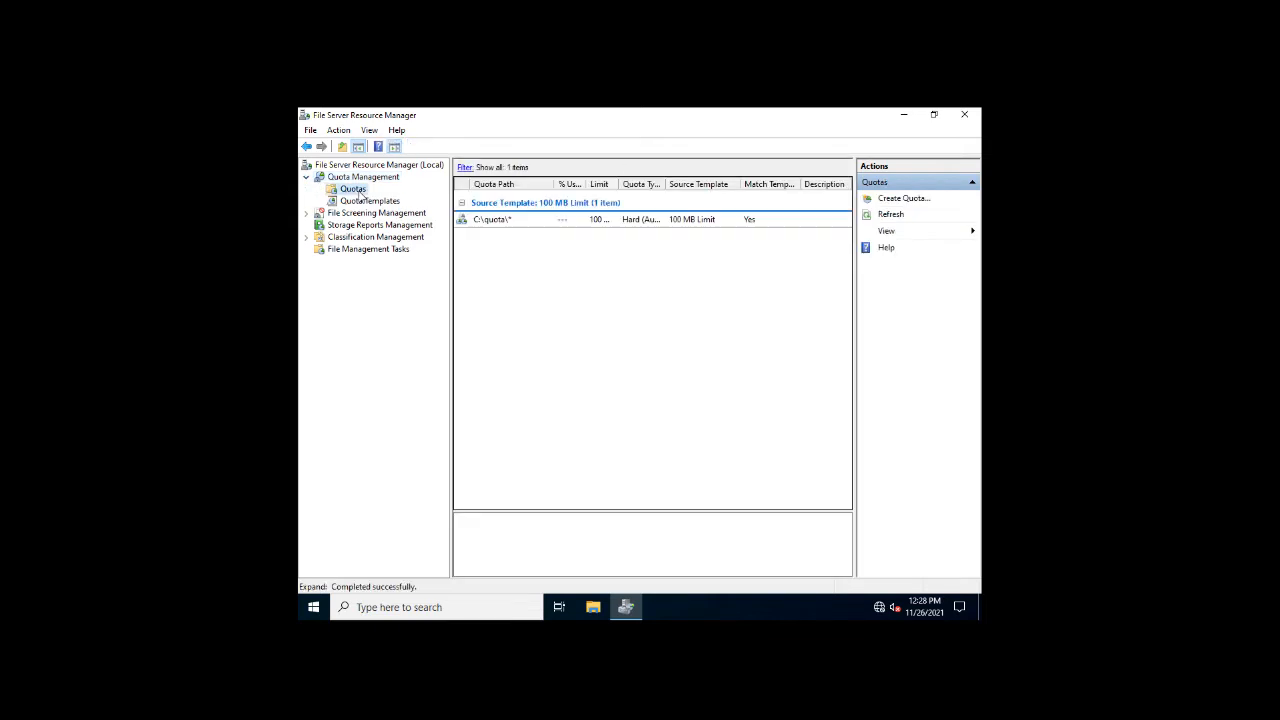
{"action": "right_click", "coordinate": [360, 195]}
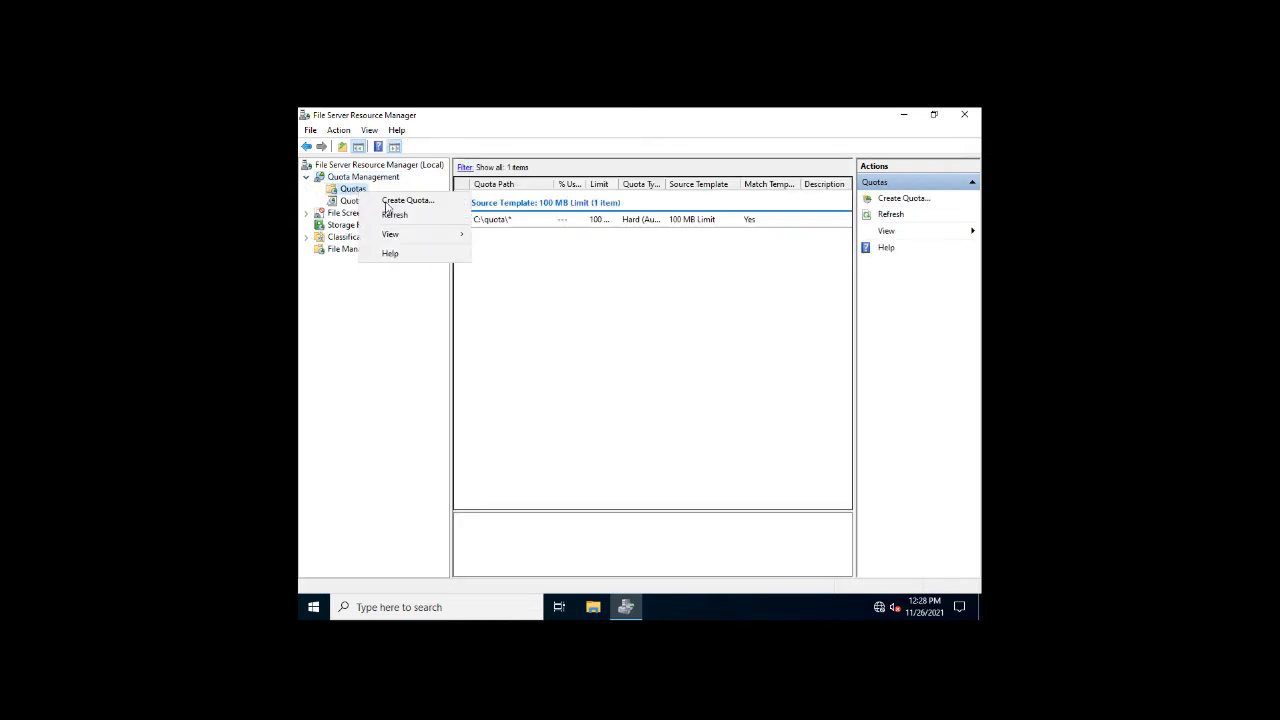
{"action": "left_click", "coordinate": [388, 205]}
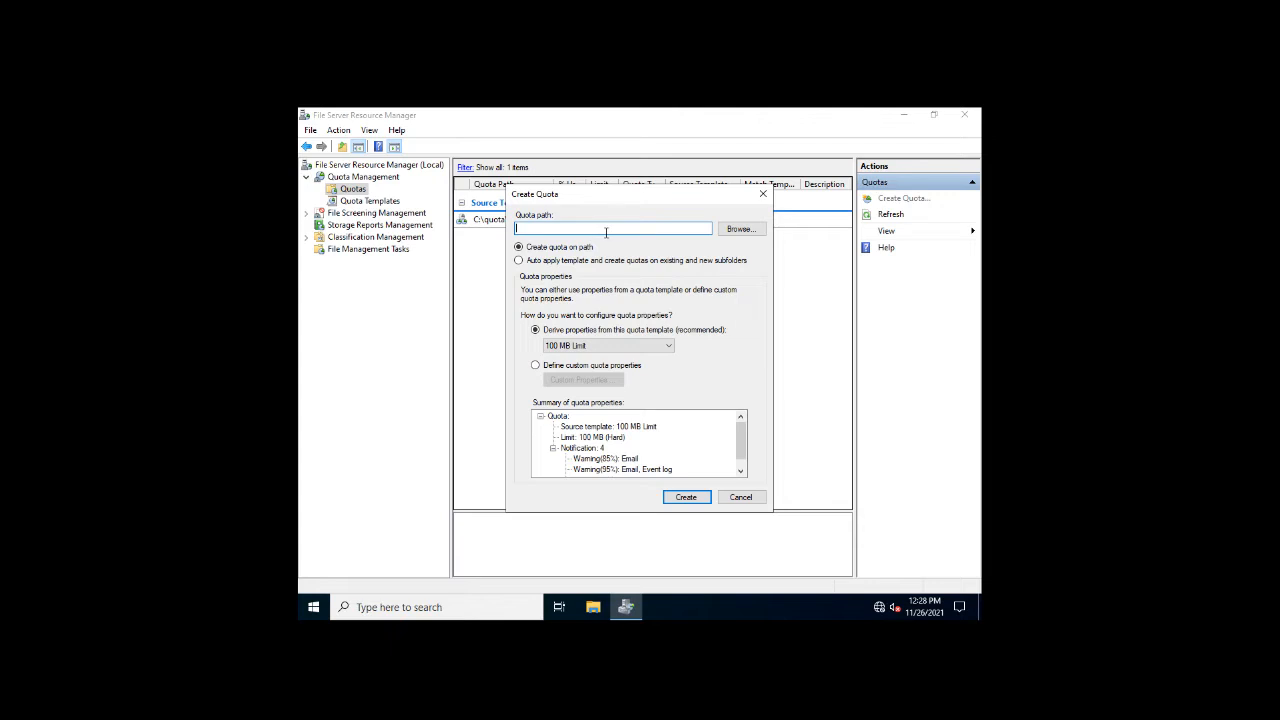
- Set the quota path to C:\quota1 and derive its properties from the 100 MB Limit template
{"action": "left_click", "coordinate": [740, 229]}
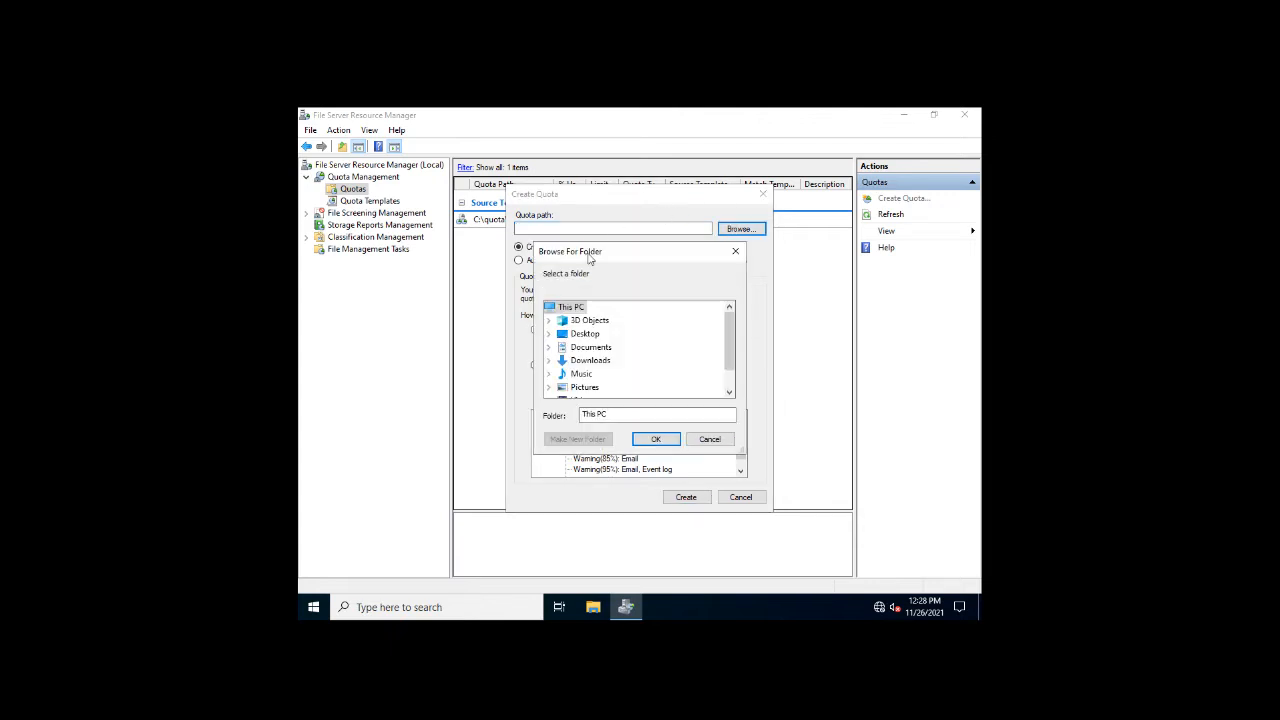
{"action": "left_click_drag", "start_coordinate": [731, 357], "coordinate": [731, 380]}
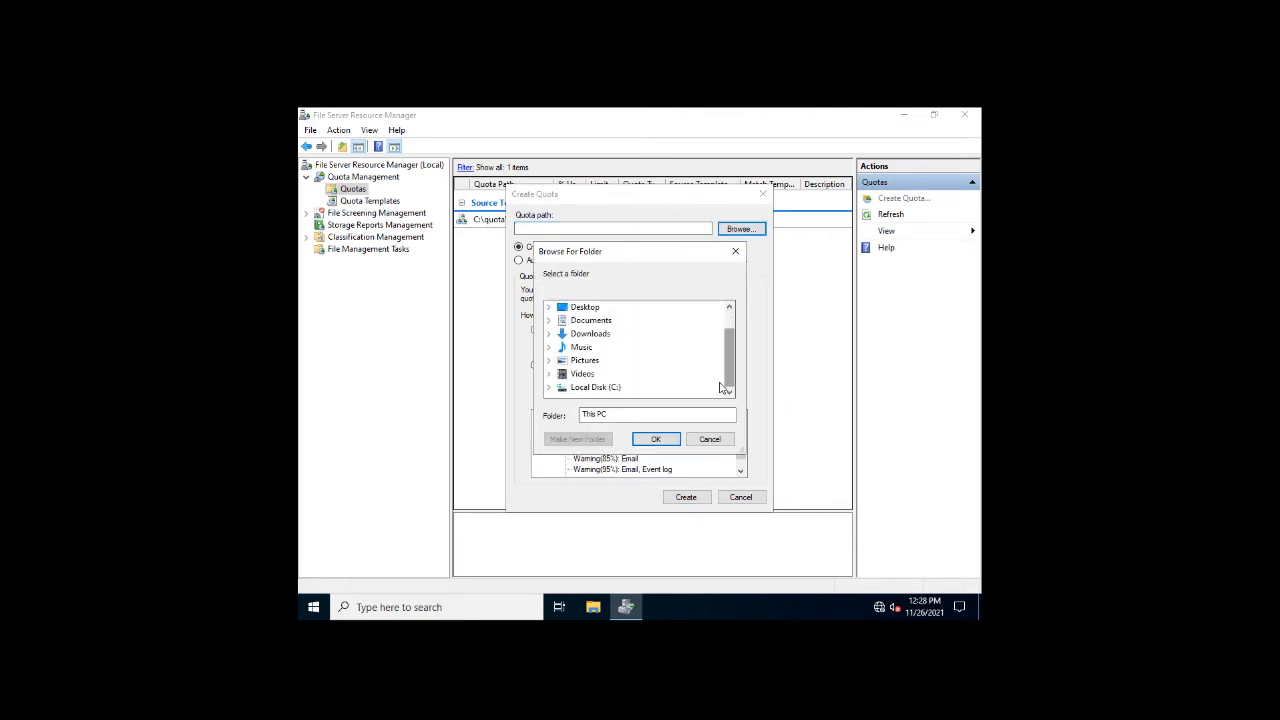
{"action": "left_click", "coordinate": [549, 388]}
{"action": "left_click", "coordinate": [593, 387]}
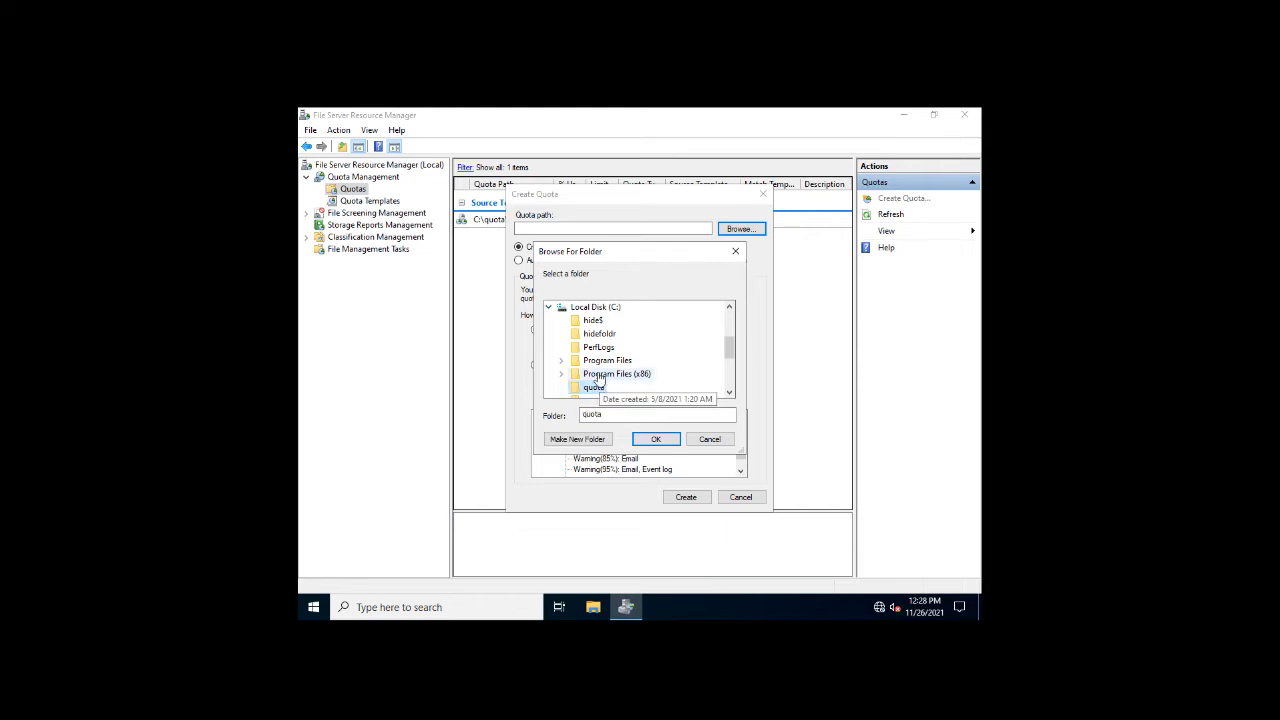
{"action": "left_click", "coordinate": [729, 392]}
{"action": "left_click", "coordinate": [729, 392]}
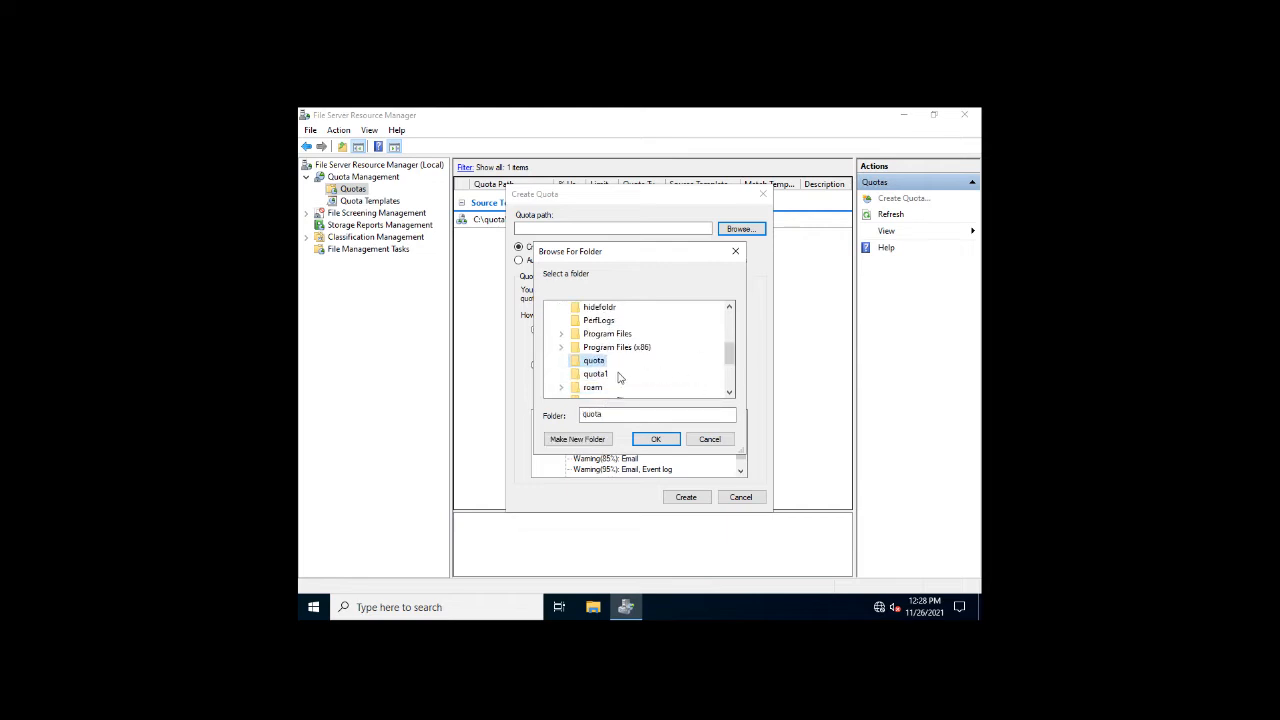
{"action": "left_click", "coordinate": [596, 374]}
{"action": "left_click", "coordinate": [655, 439]}
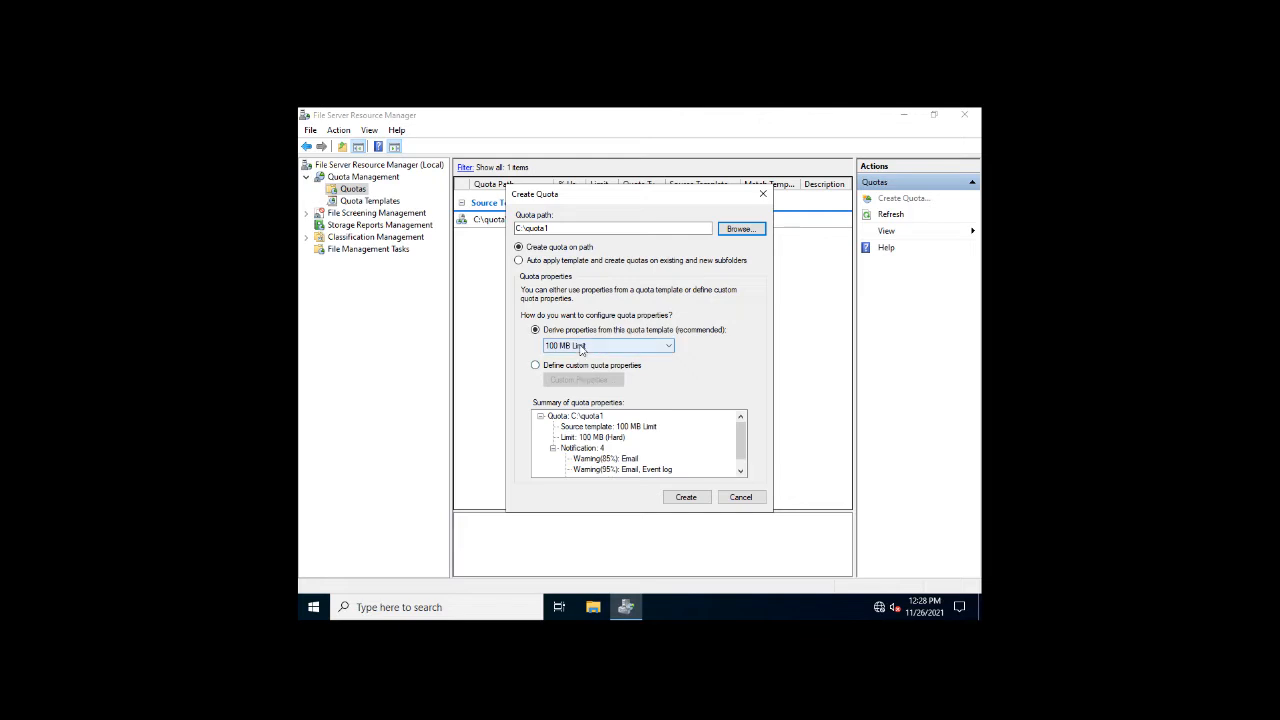
{"action": "left_click", "coordinate": [592, 348]}
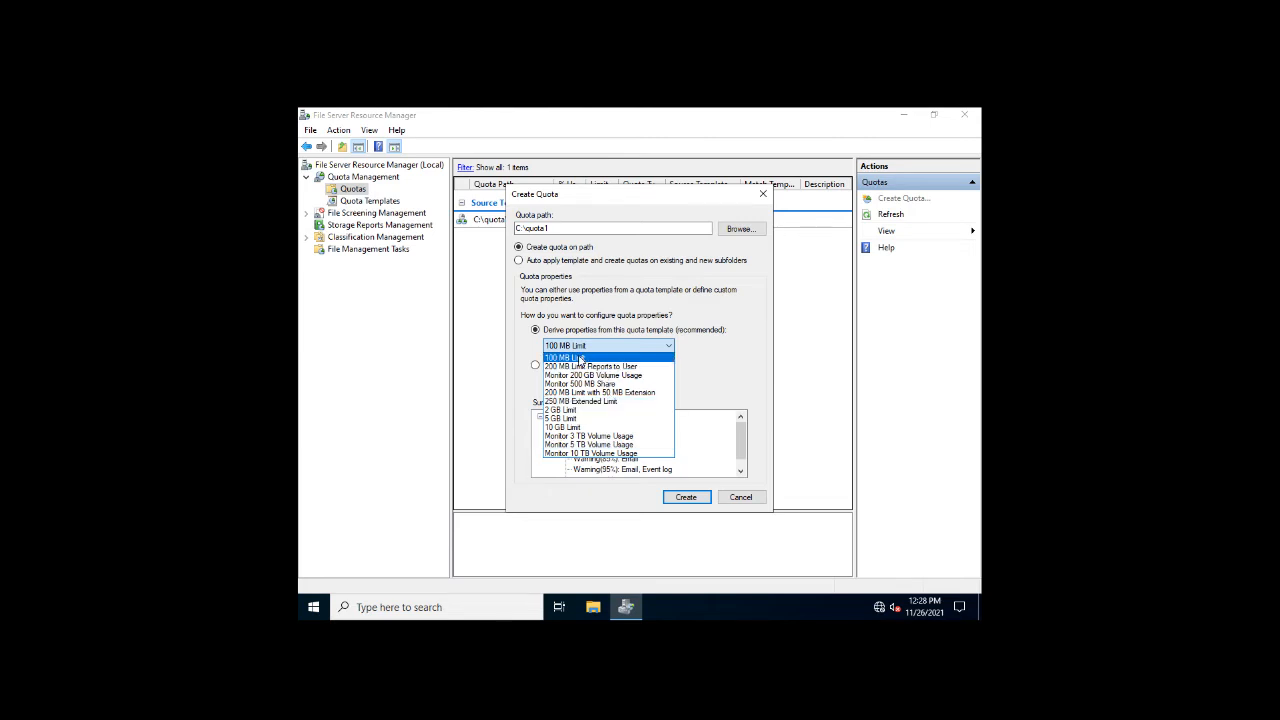
{"action": "left_click", "coordinate": [578, 358]}
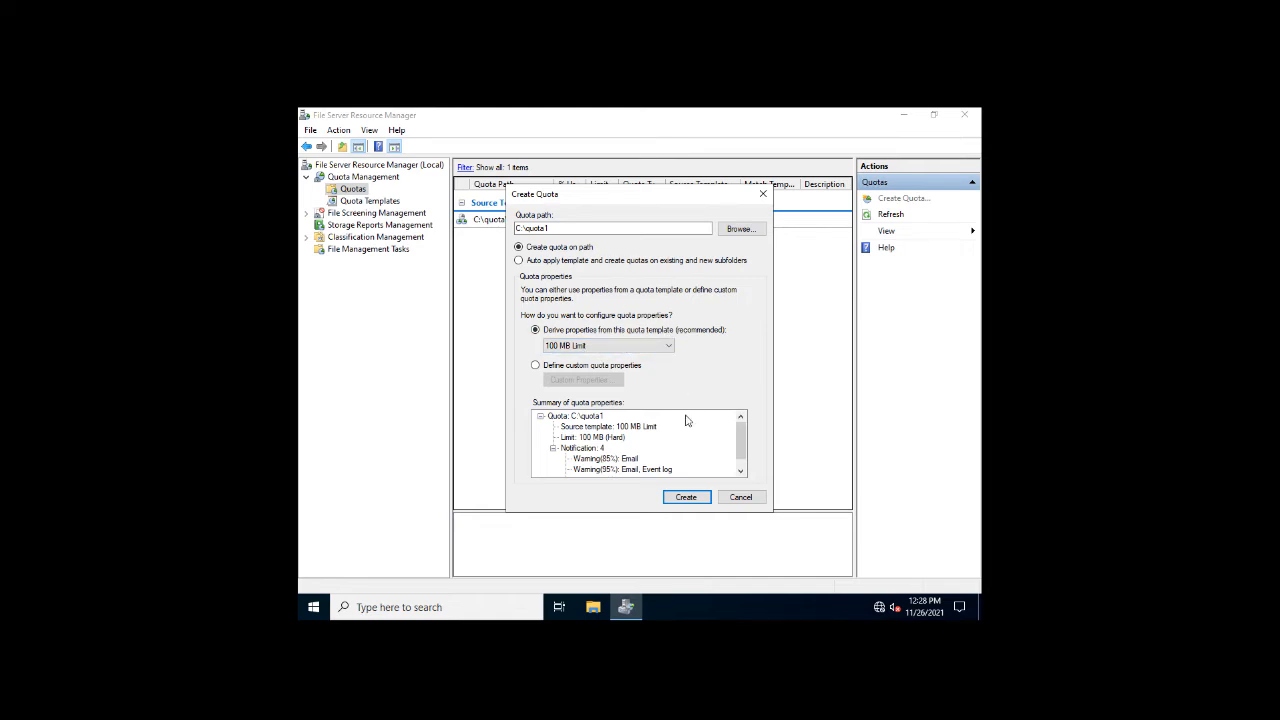
{"action": "left_click", "coordinate": [535, 365]}
{"action": "left_click", "coordinate": [579, 382]}
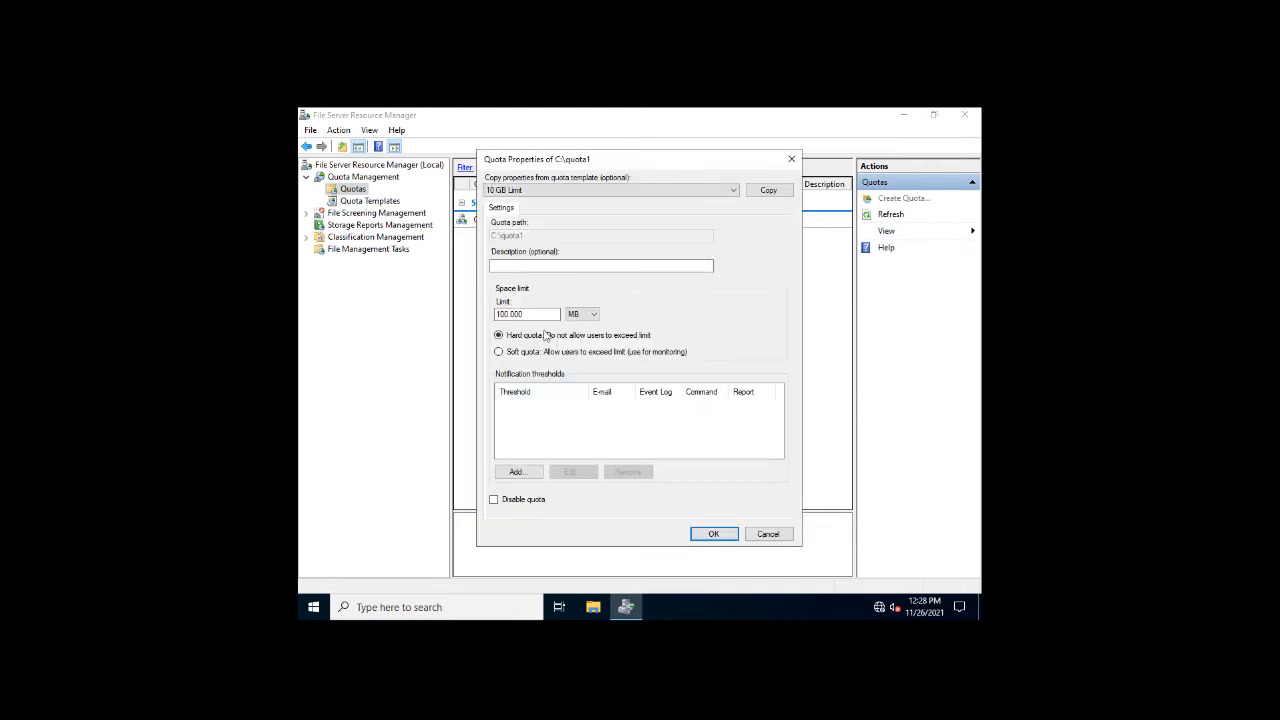
{"action": "left_click", "coordinate": [561, 314]}
{"action": "left_click", "coordinate": [768, 534]}
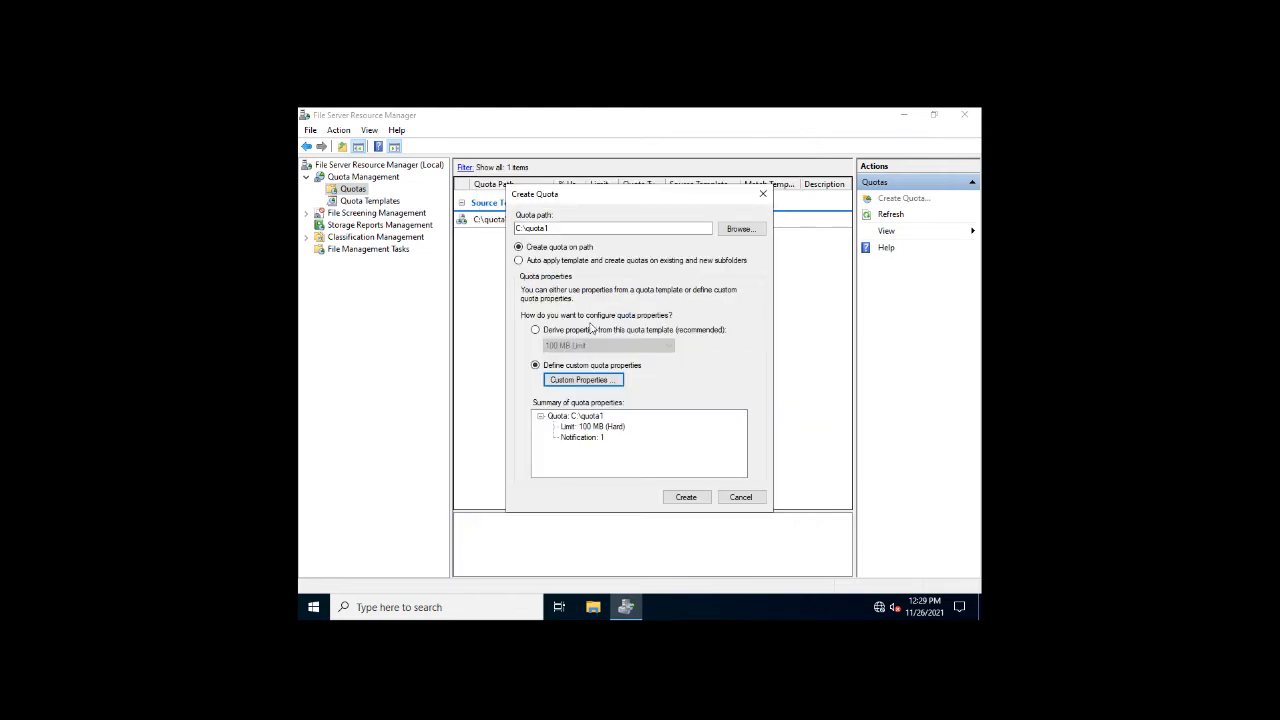
{"action": "left_click", "coordinate": [555, 332]}
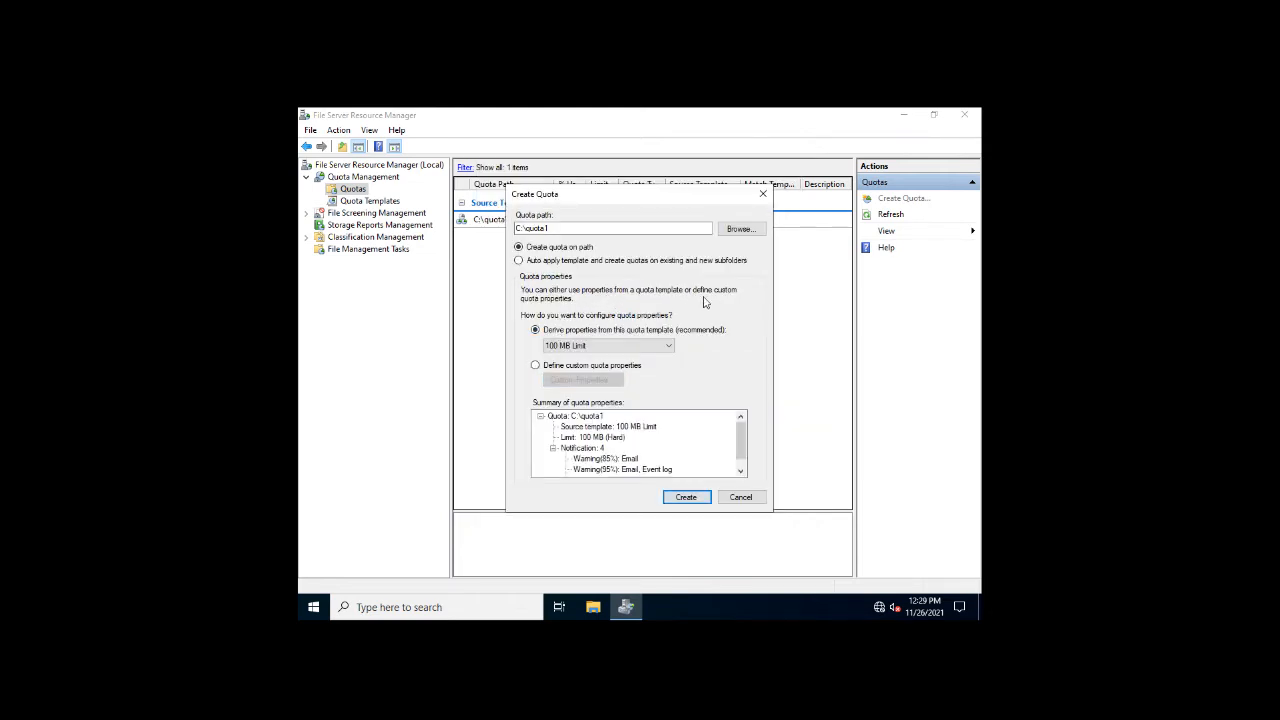
- Auto apply the template to existing and new subfolders and create the quota
{"action": "left_click", "coordinate": [571, 263]}
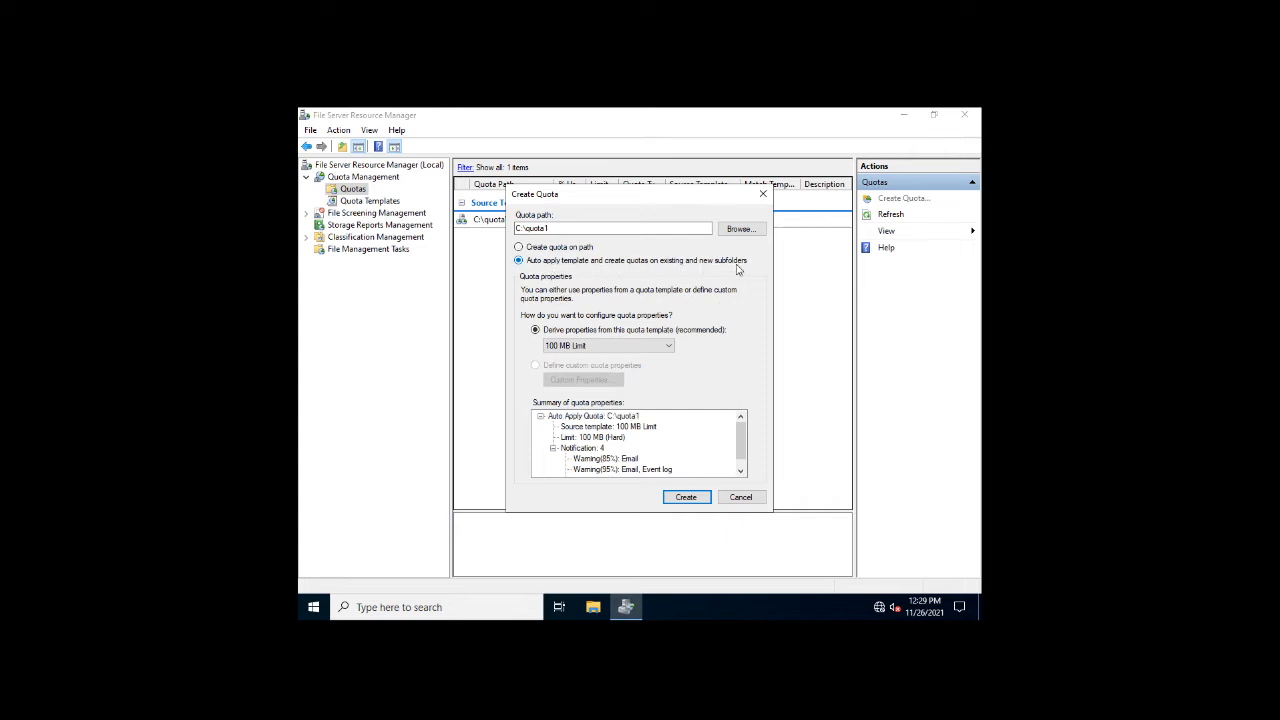
{"action": "left_click", "coordinate": [685, 498]}
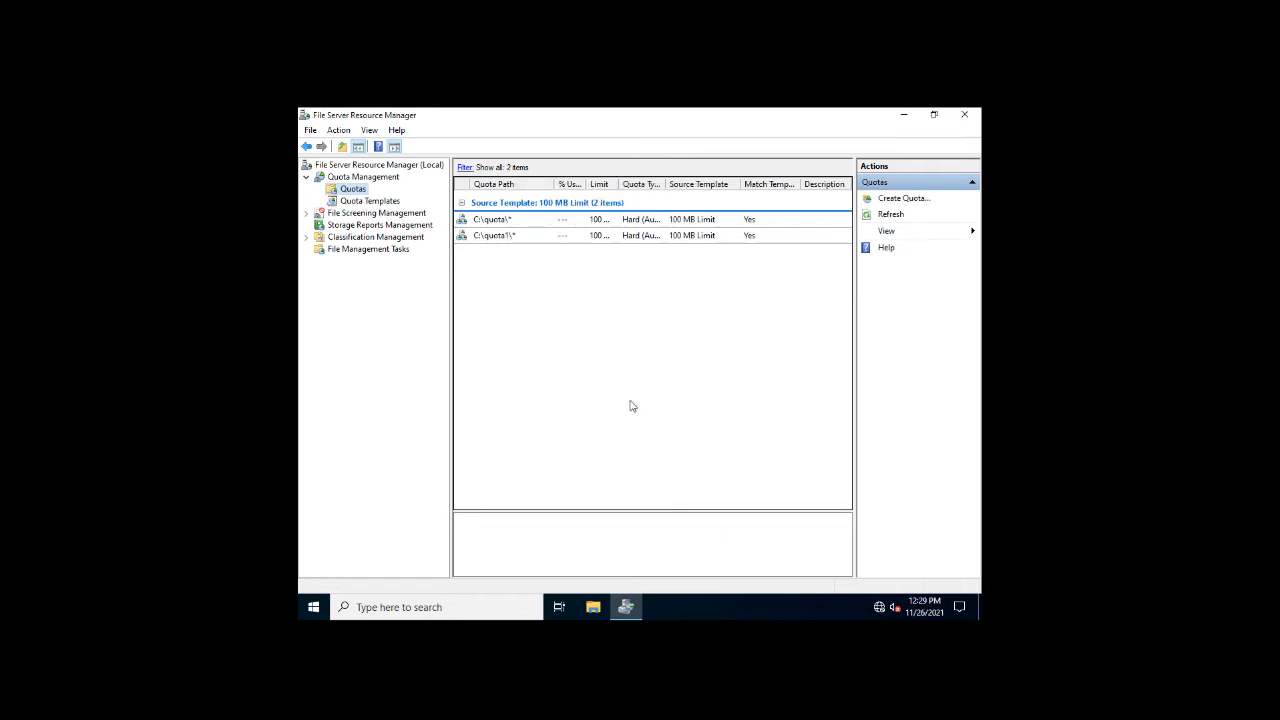
- Delete the older quota on the C:\quota path and confirm the deletion
{"action": "left_click", "coordinate": [515, 240]}
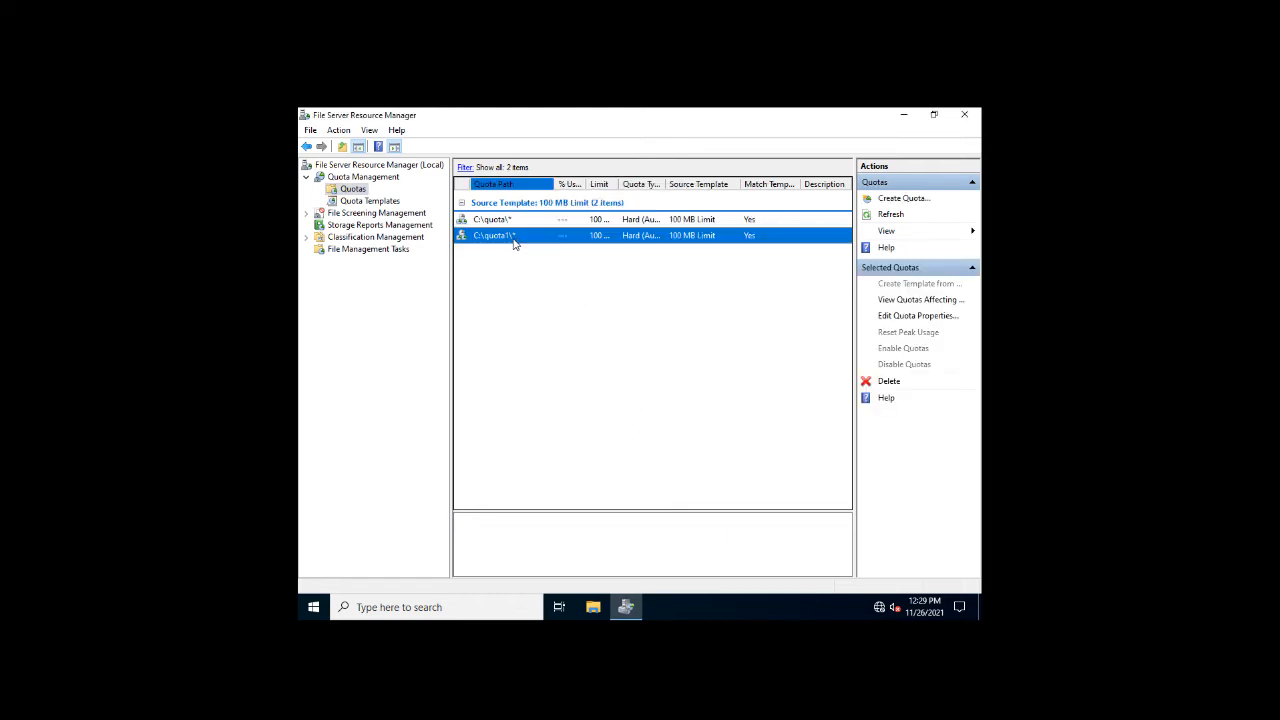
{"action": "right_click", "coordinate": [506, 222]}
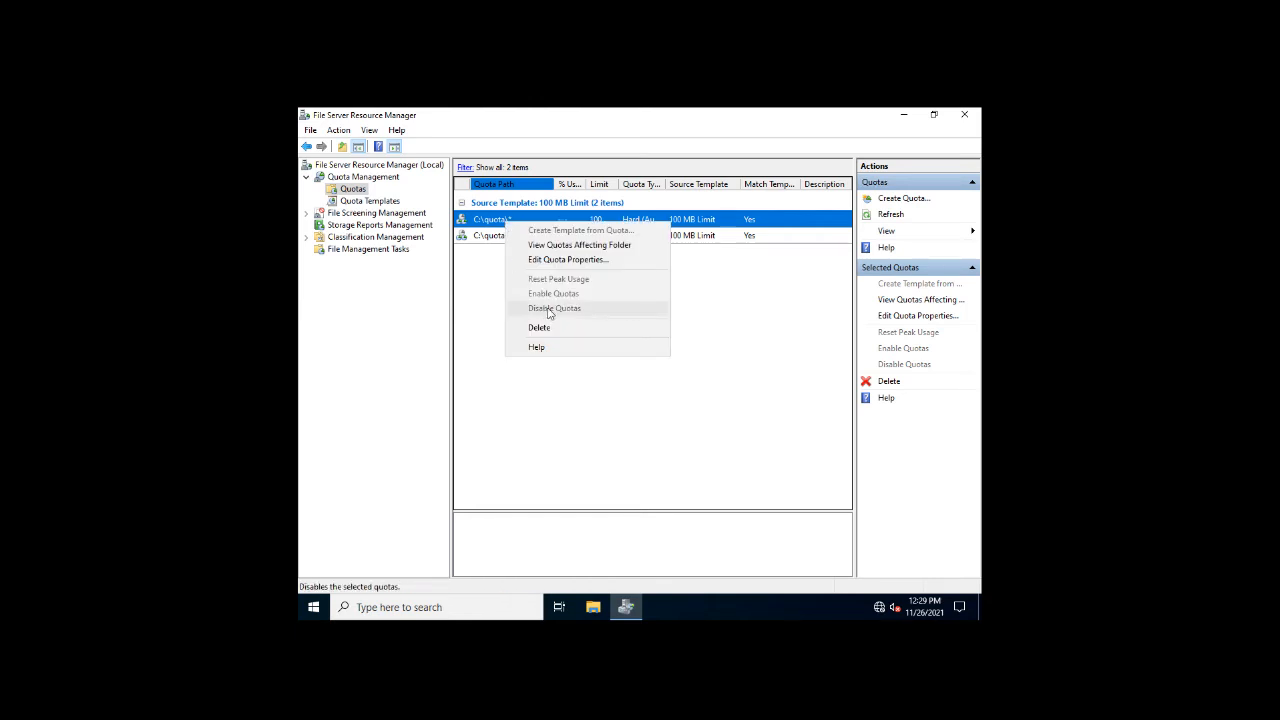
{"action": "left_click", "coordinate": [786, 357]}
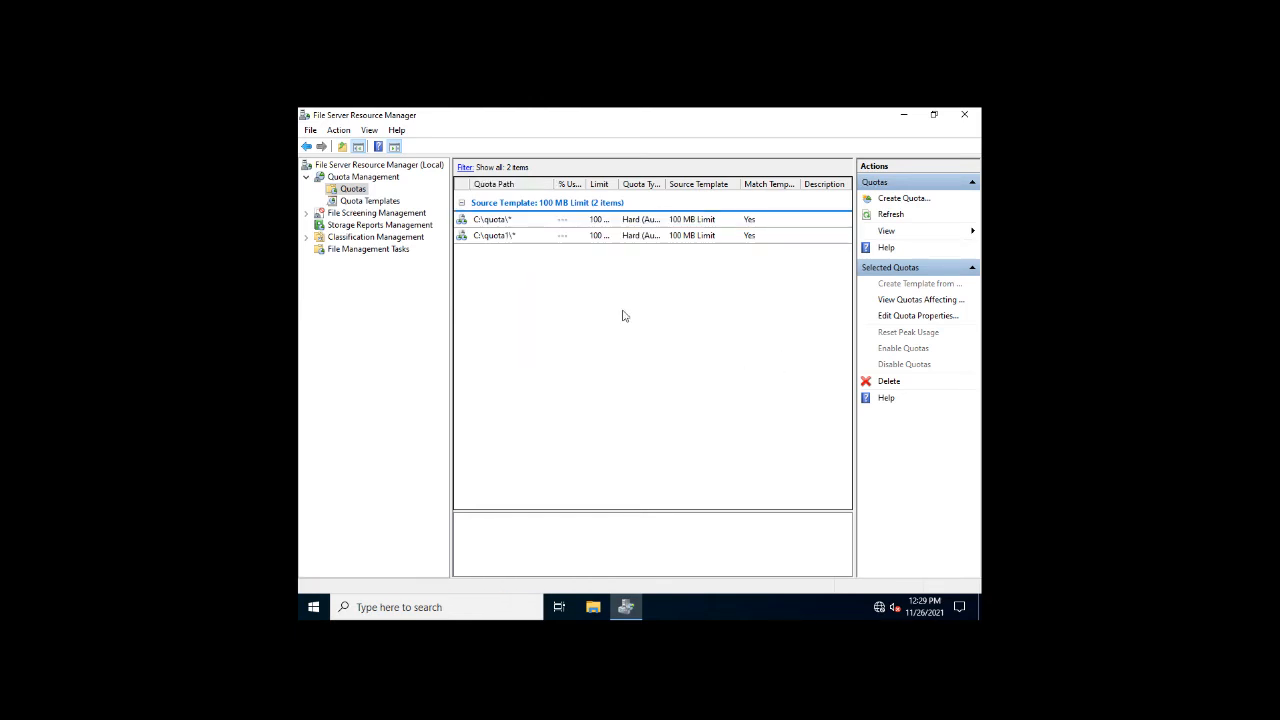
{"action": "left_click", "coordinate": [505, 237]}
{"action": "left_click", "coordinate": [504, 224]}
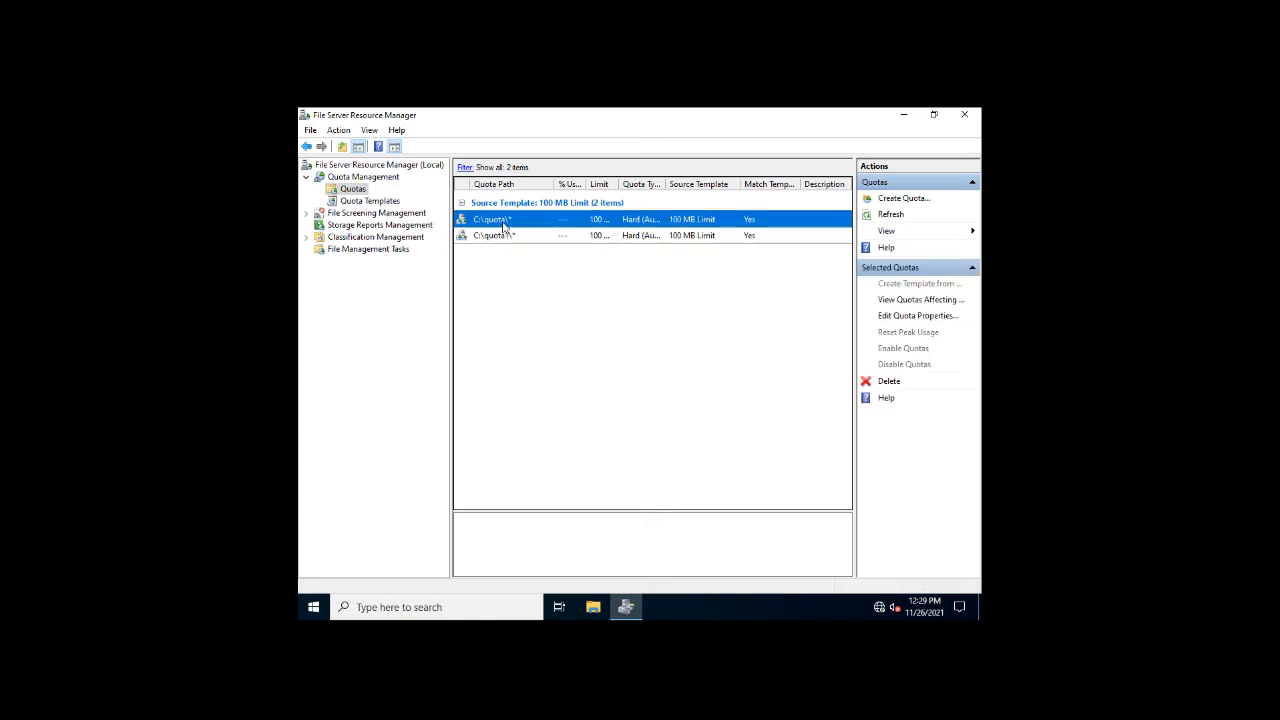
{"action": "left_click", "coordinate": [505, 238]}
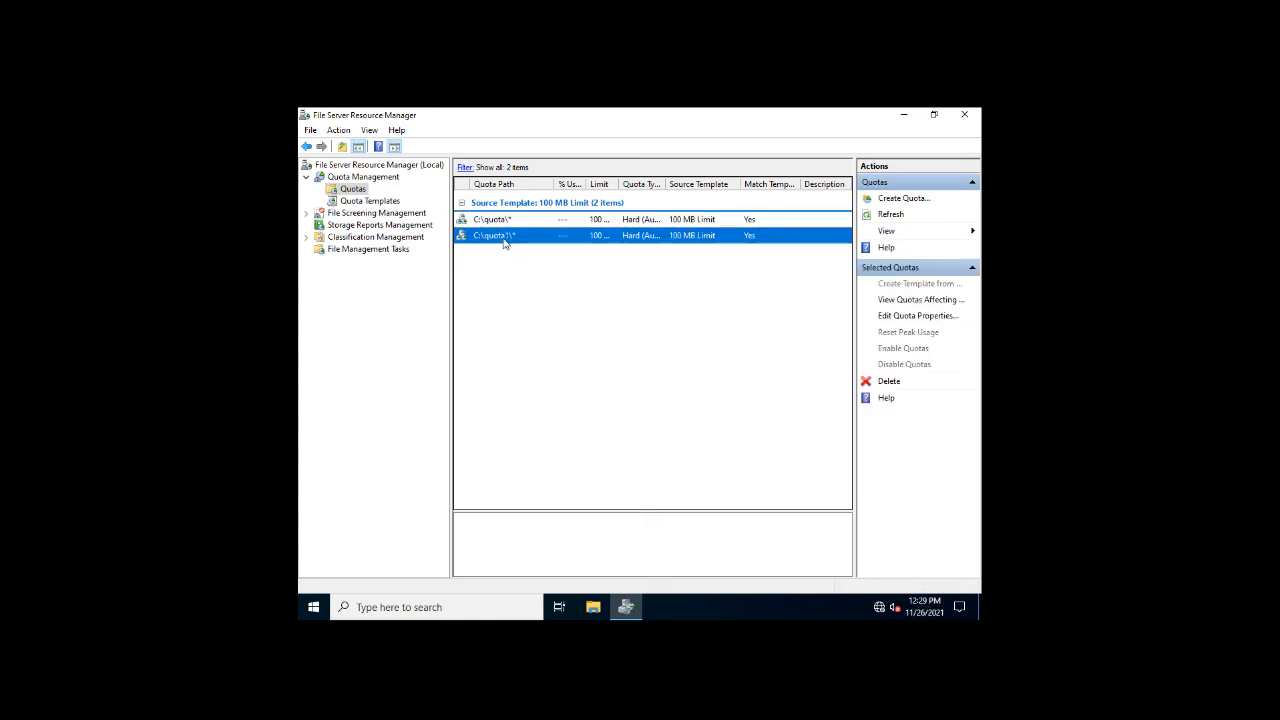
{"action": "left_click", "coordinate": [502, 224]}
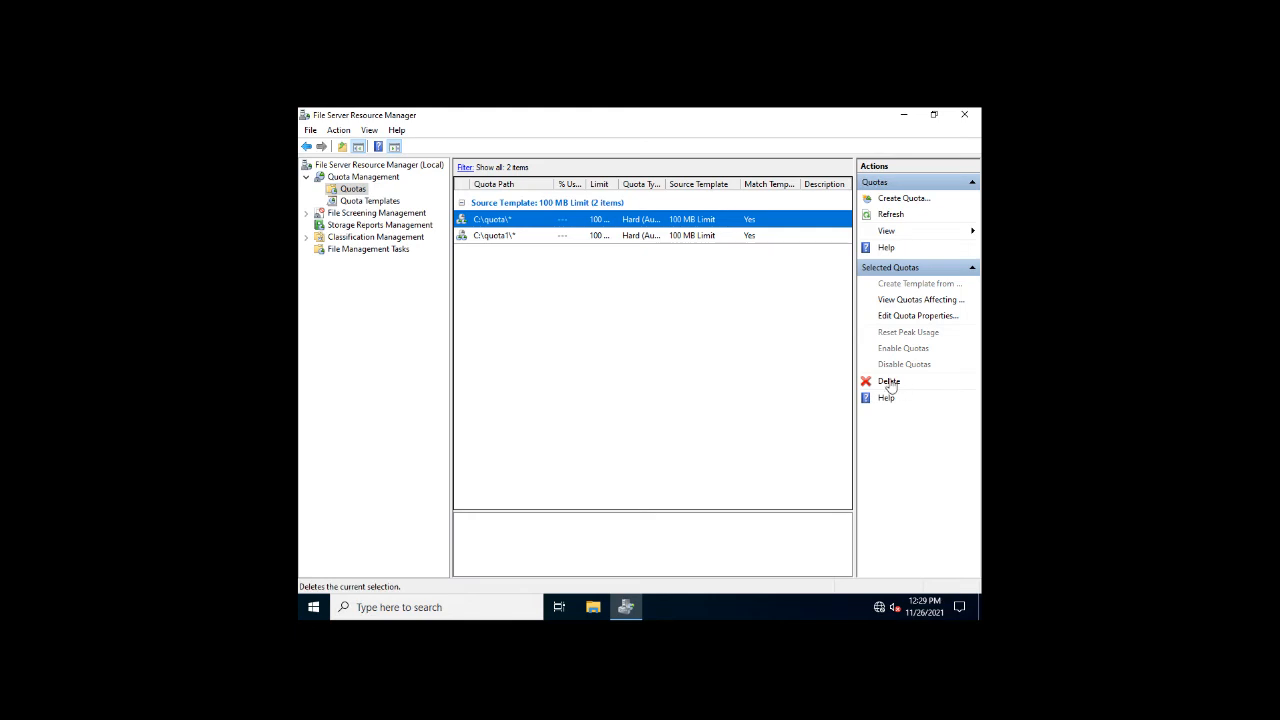
{"action": "left_click", "coordinate": [889, 382]}
{"action": "left_click", "coordinate": [666, 398]}
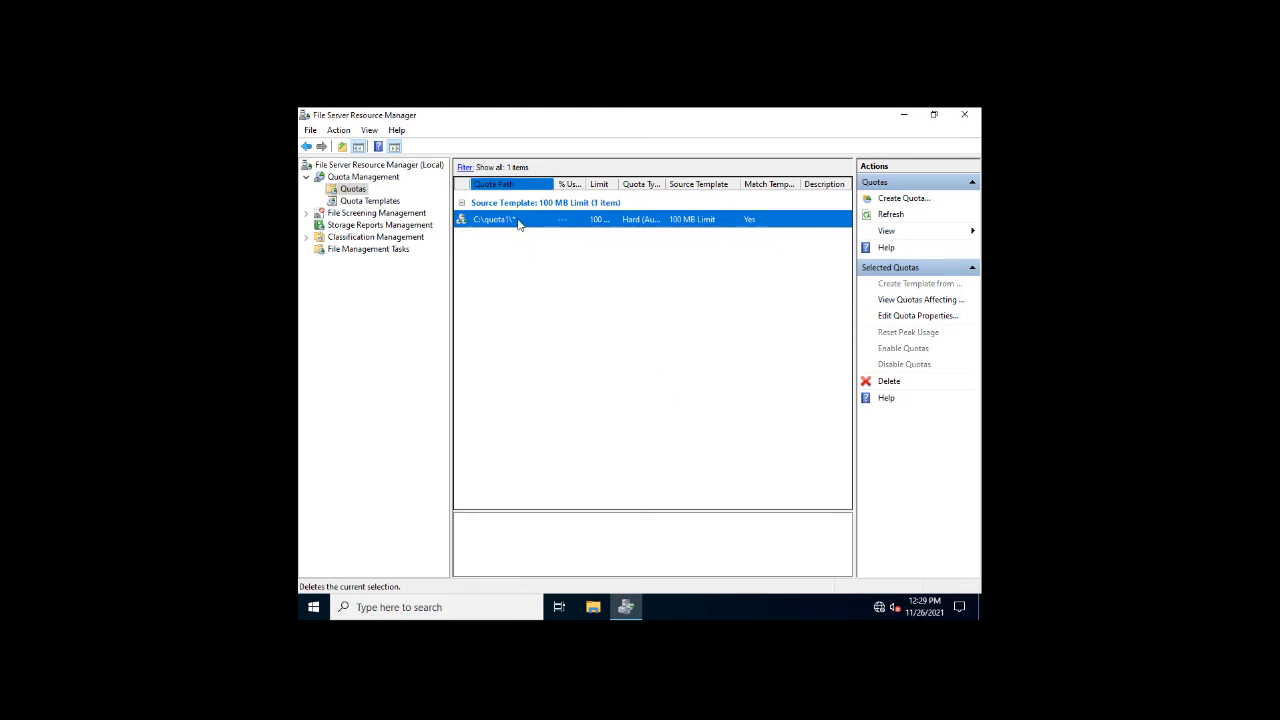
- Delete the existing file screen on C:\quota under File Screening Management
{"action": "left_click", "coordinate": [413, 217]}
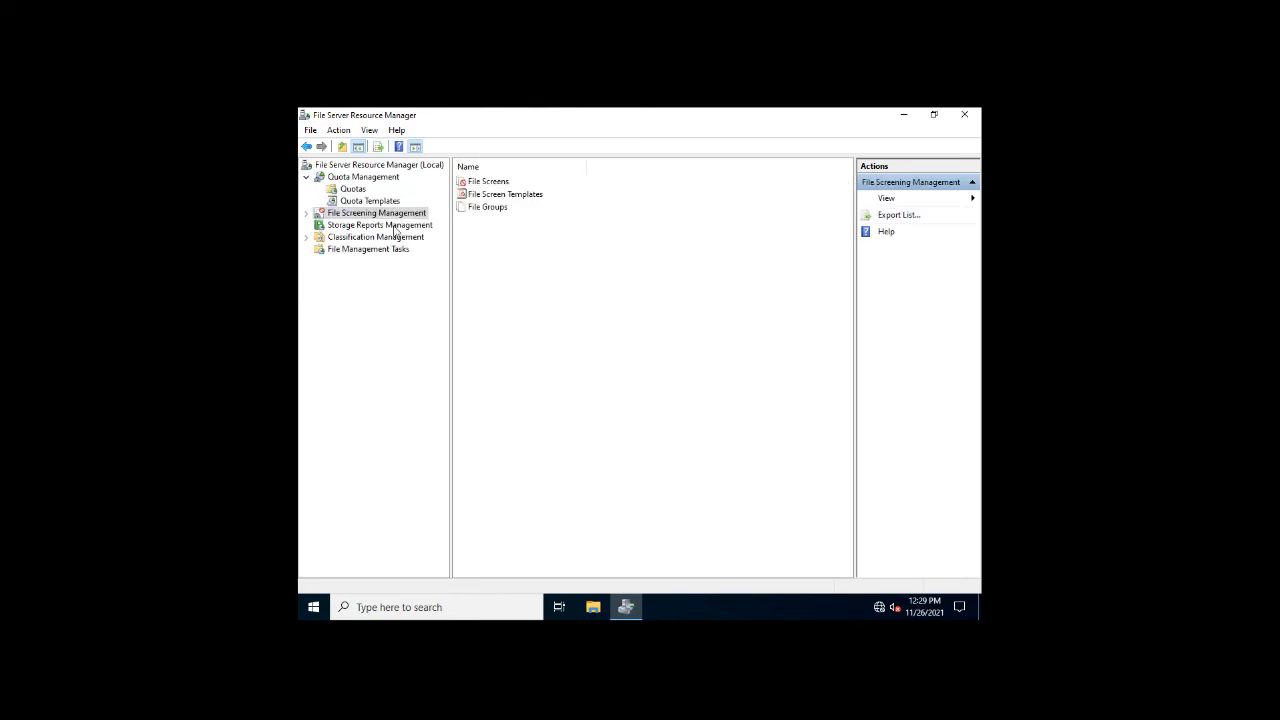
{"action": "left_click", "coordinate": [312, 216]}
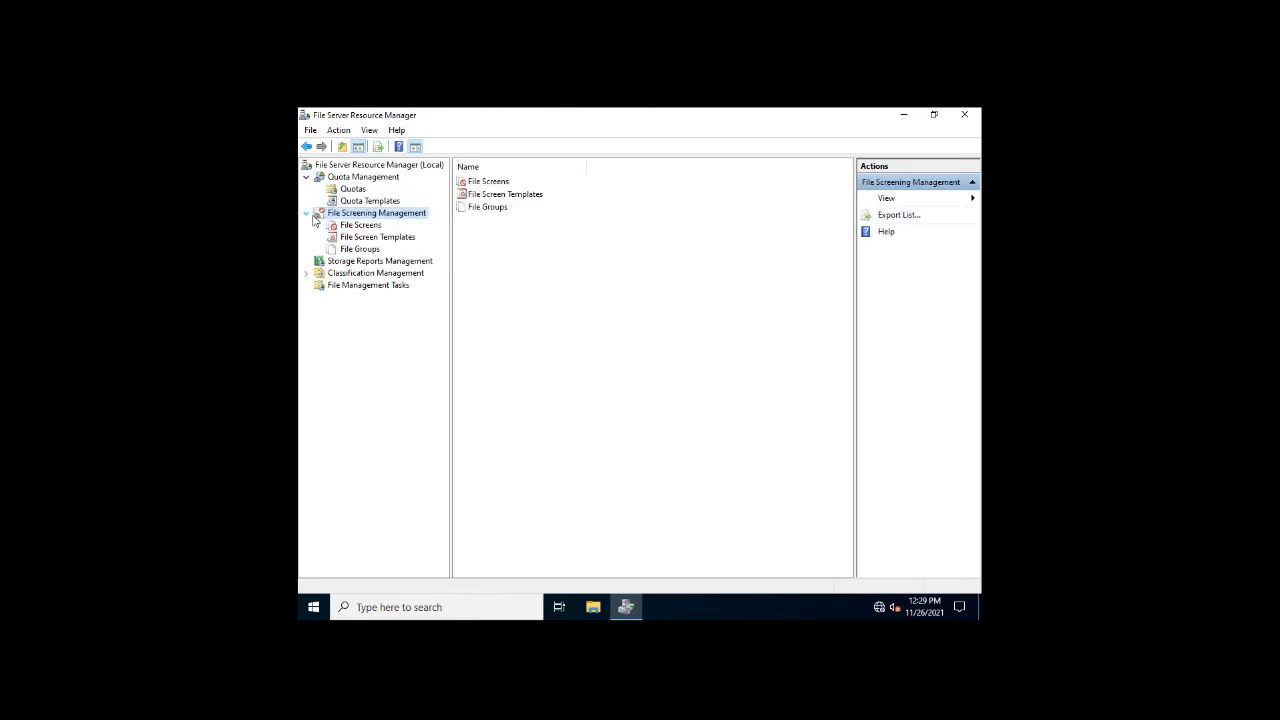
{"action": "left_click", "coordinate": [362, 226]}
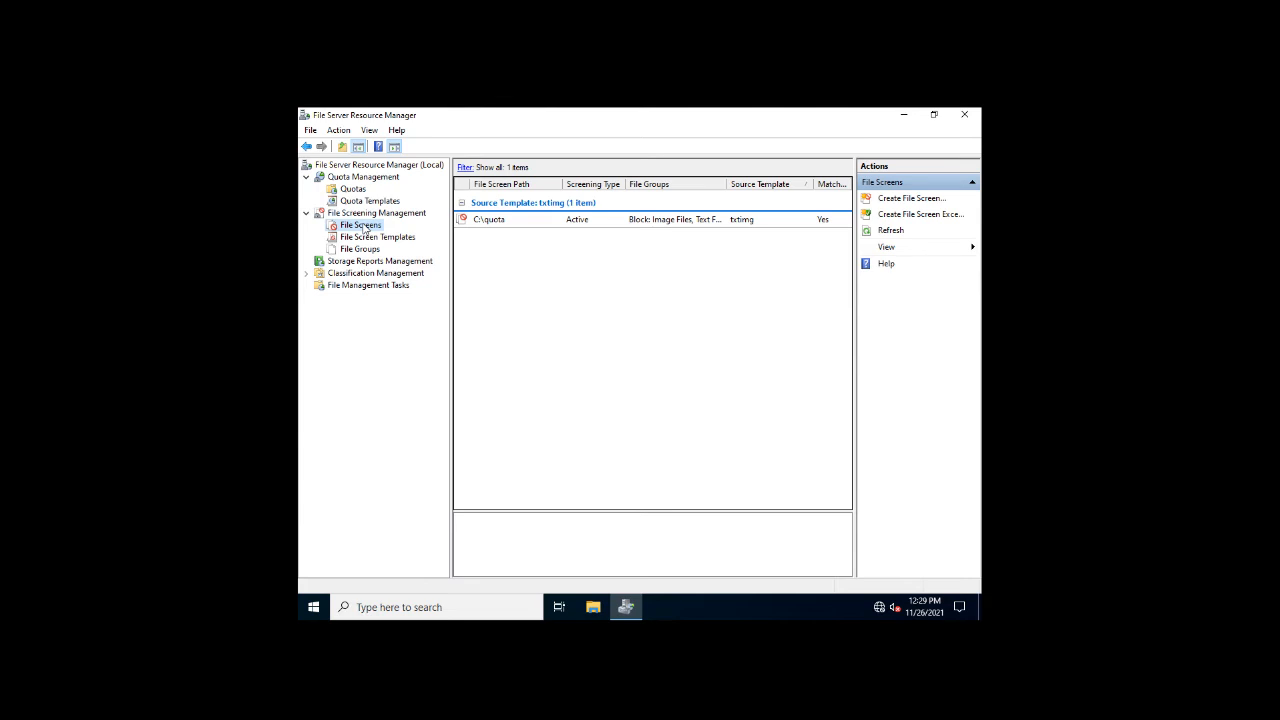
{"action": "right_click", "coordinate": [365, 230]}
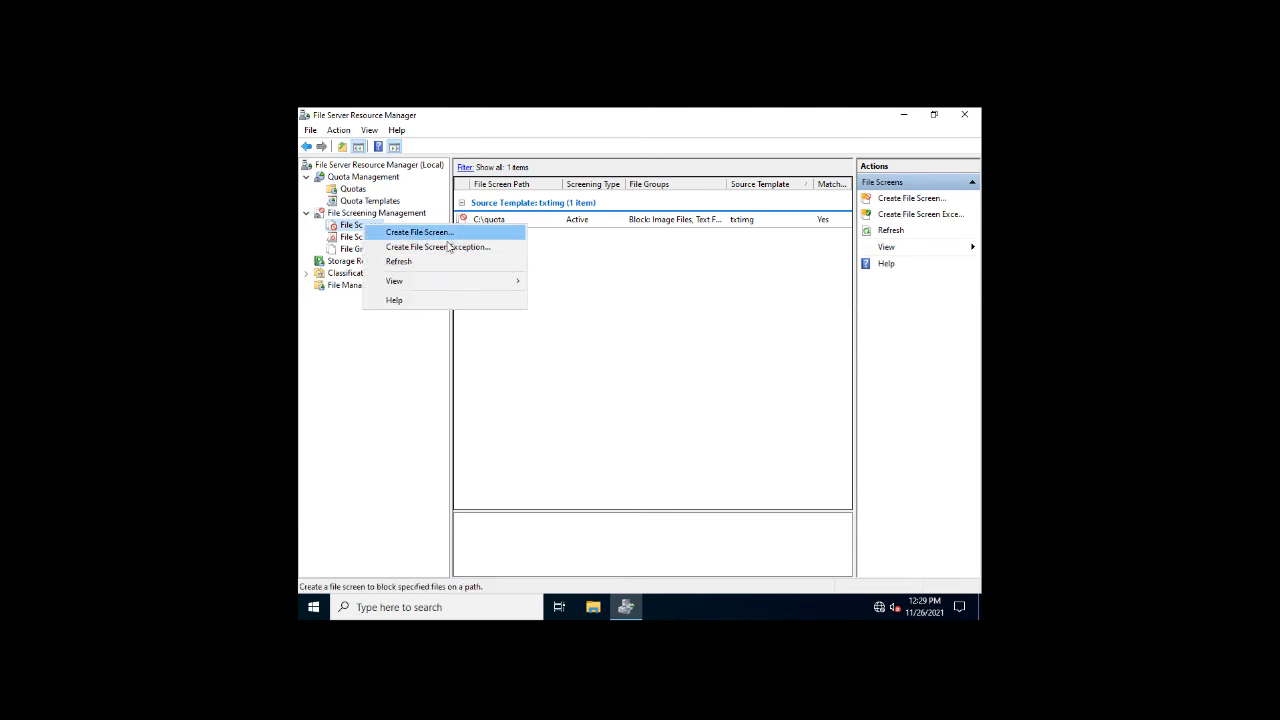
{"action": "left_click", "coordinate": [470, 219]}
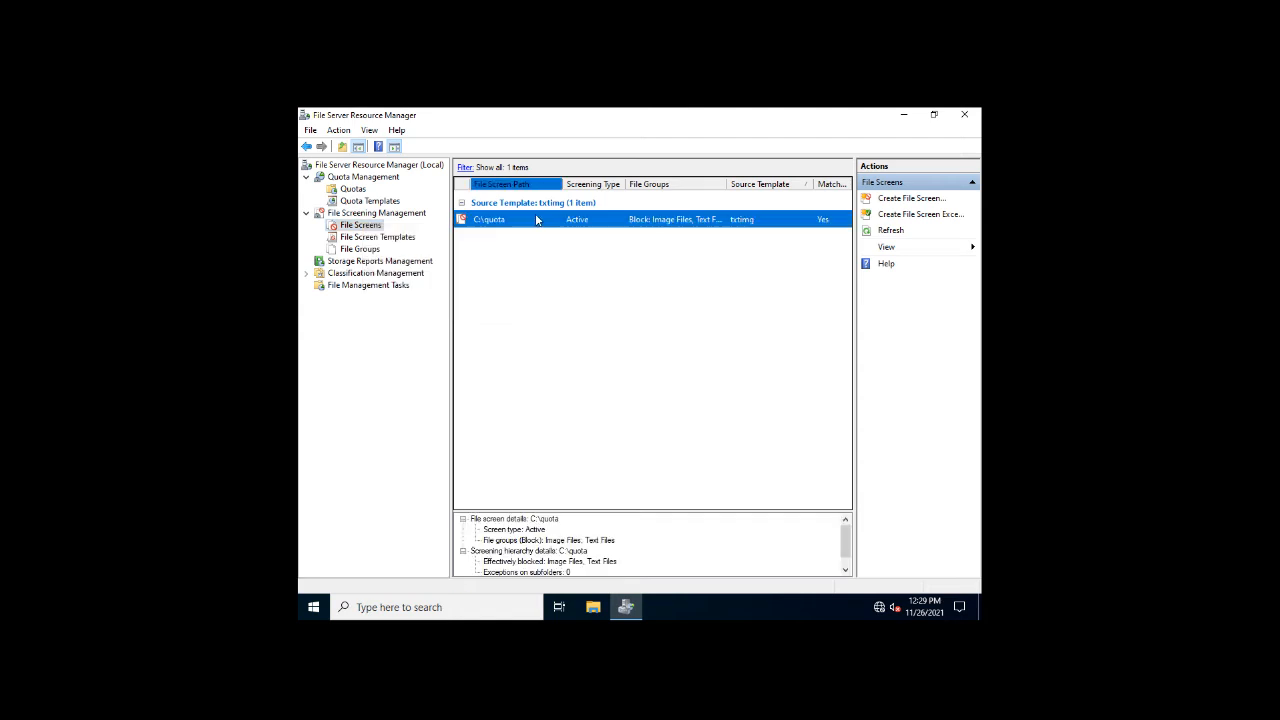
{"action": "left_click", "coordinate": [884, 334]}
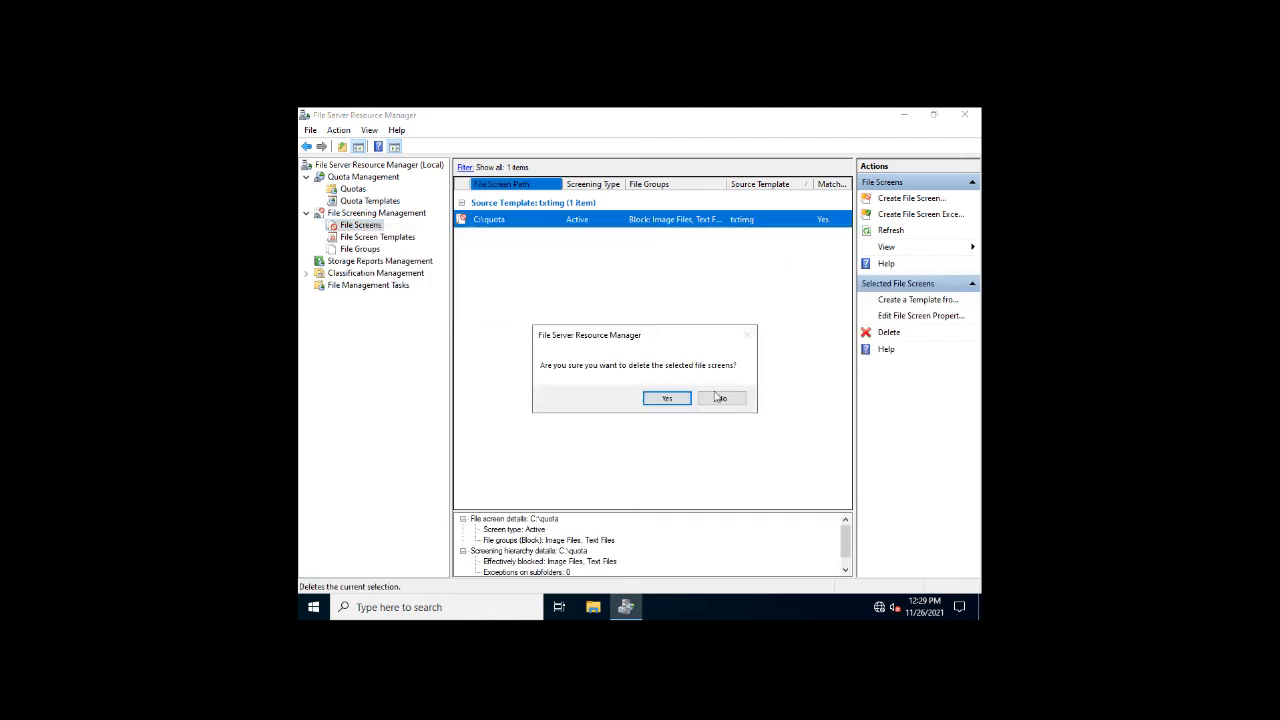
{"action": "left_click", "coordinate": [650, 399]}
- Start a new file screen, choose to define custom properties, and try to open them
{"action": "right_click", "coordinate": [364, 225]}
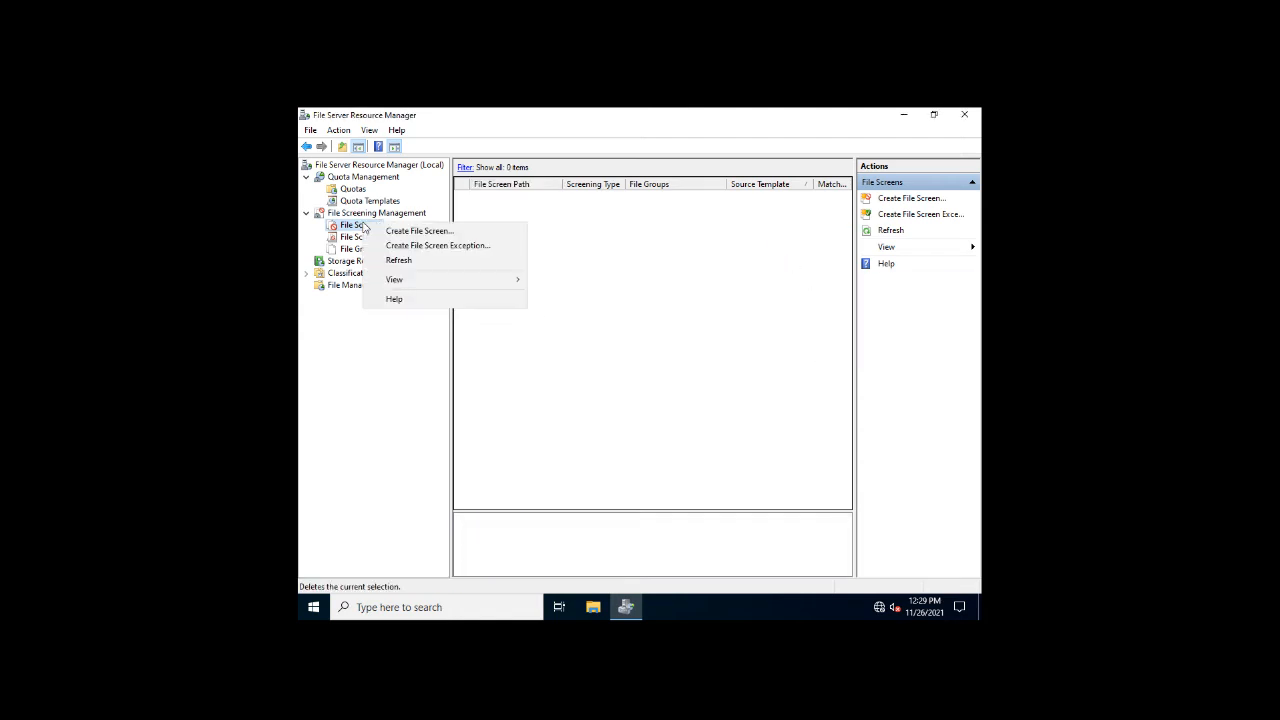
{"action": "left_click", "coordinate": [456, 235]}
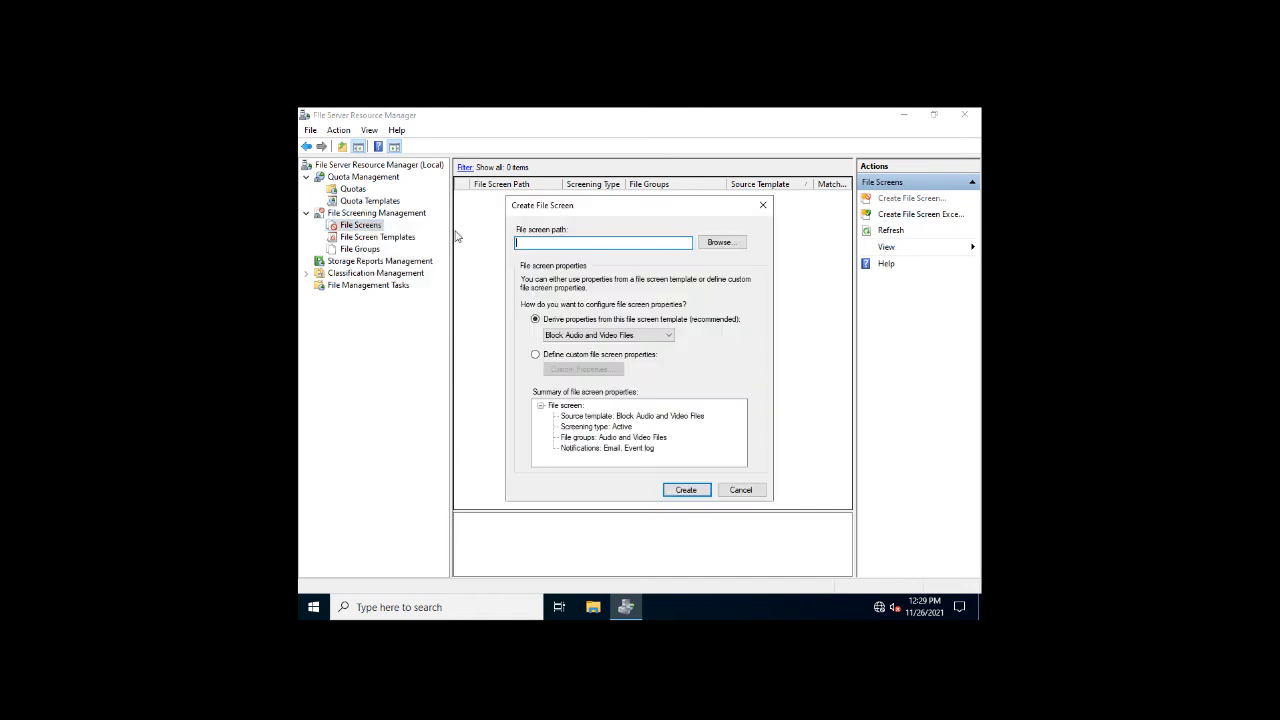
{"action": "left_click", "coordinate": [583, 356]}
{"action": "left_click", "coordinate": [583, 370]}
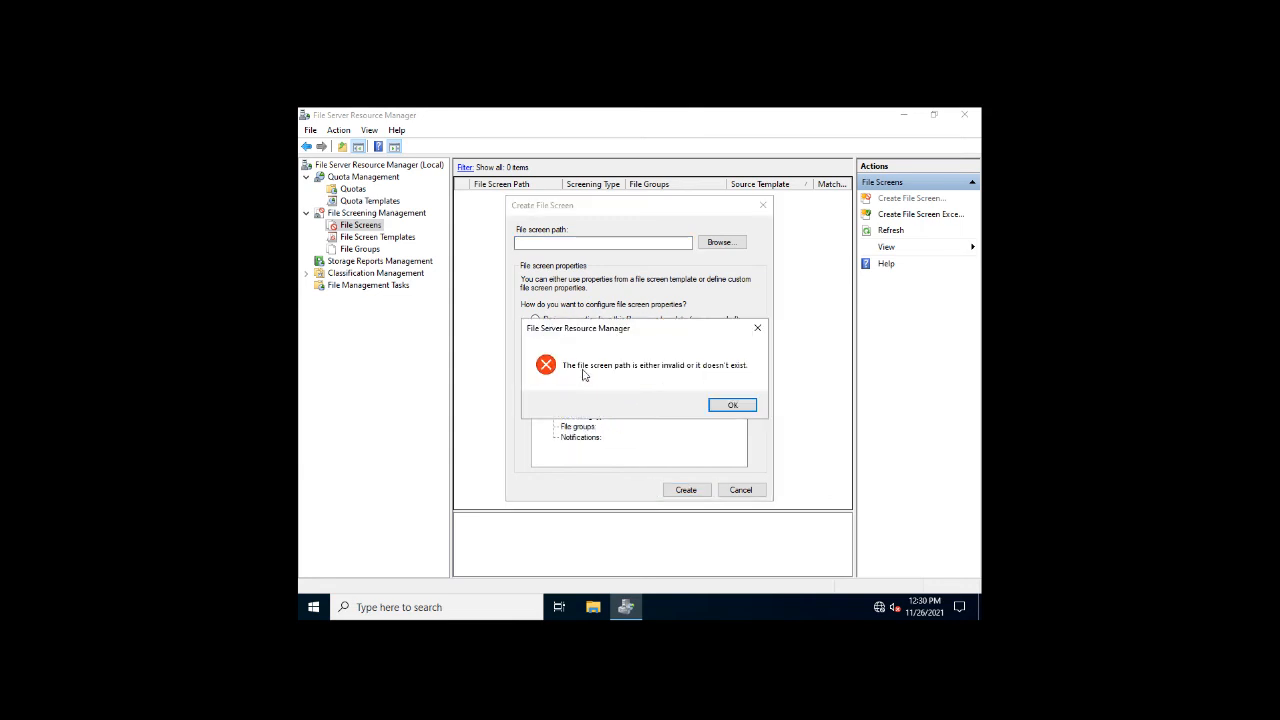
{"action": "left_click", "coordinate": [739, 402]}
- Dismiss the path error and select the C:\quota1 folder as the file screen path
{"action": "left_click", "coordinate": [708, 242]}
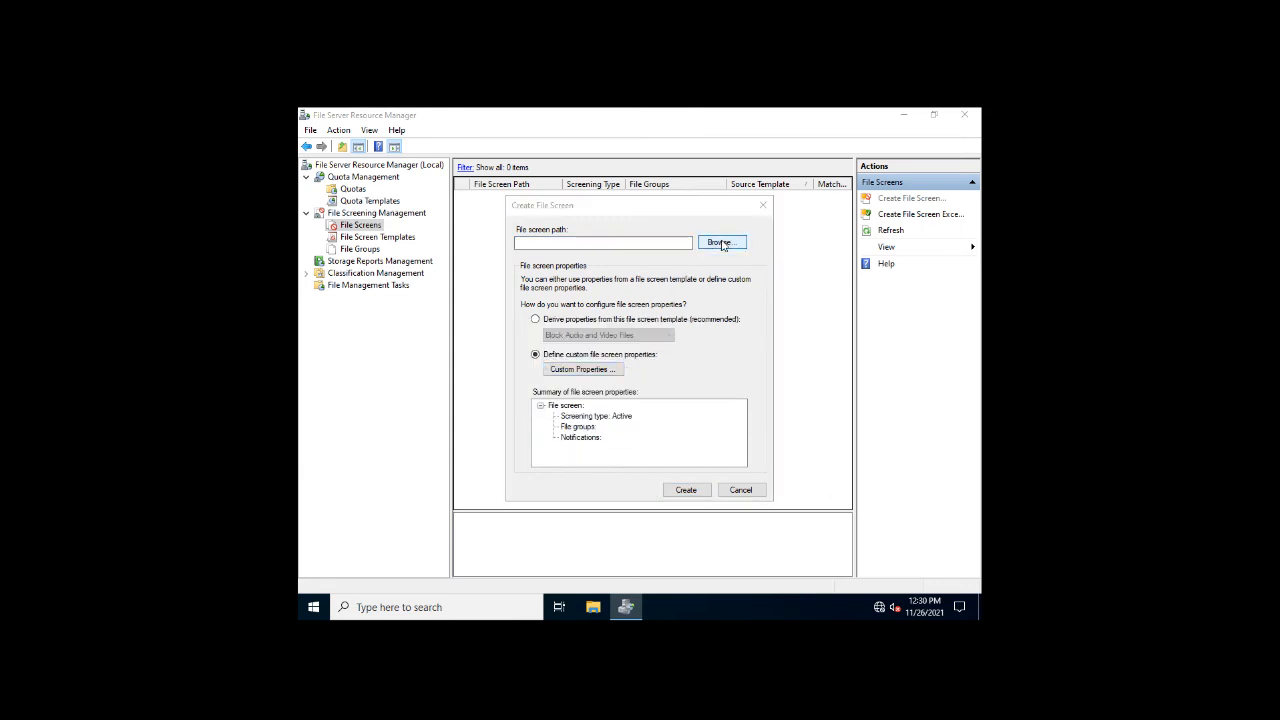
{"action": "left_click_drag", "start_coordinate": [731, 364], "coordinate": [731, 380]}
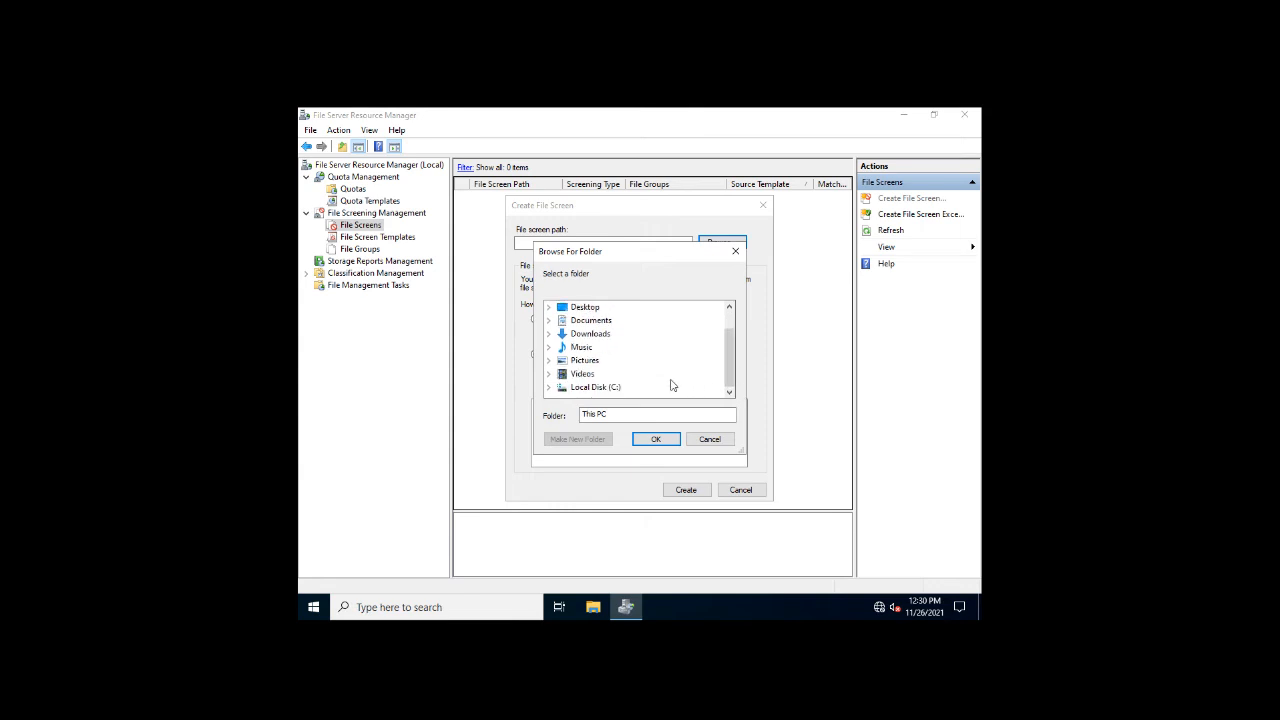
{"action": "left_click", "coordinate": [547, 390]}
{"action": "scroll", "coordinate": [674, 390], "scroll_direction": "down", "scroll_amount": 2}
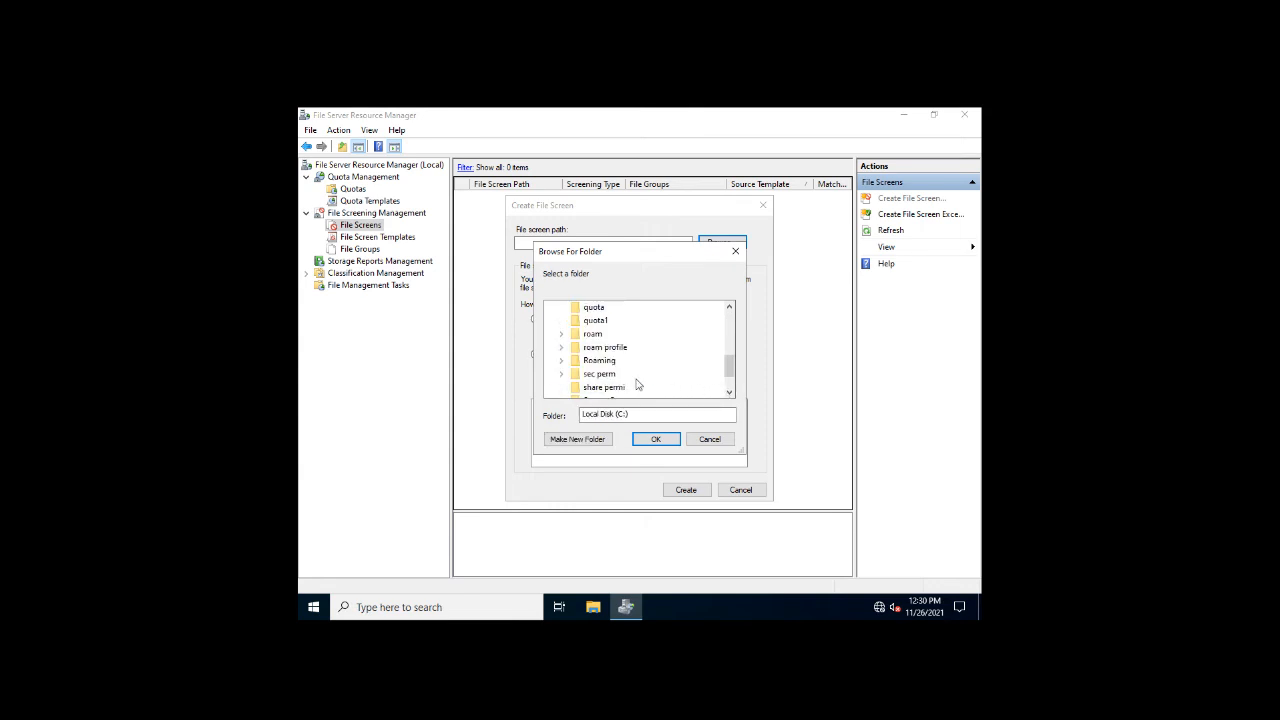
{"action": "left_click", "coordinate": [595, 320]}
{"action": "left_click", "coordinate": [655, 439]}
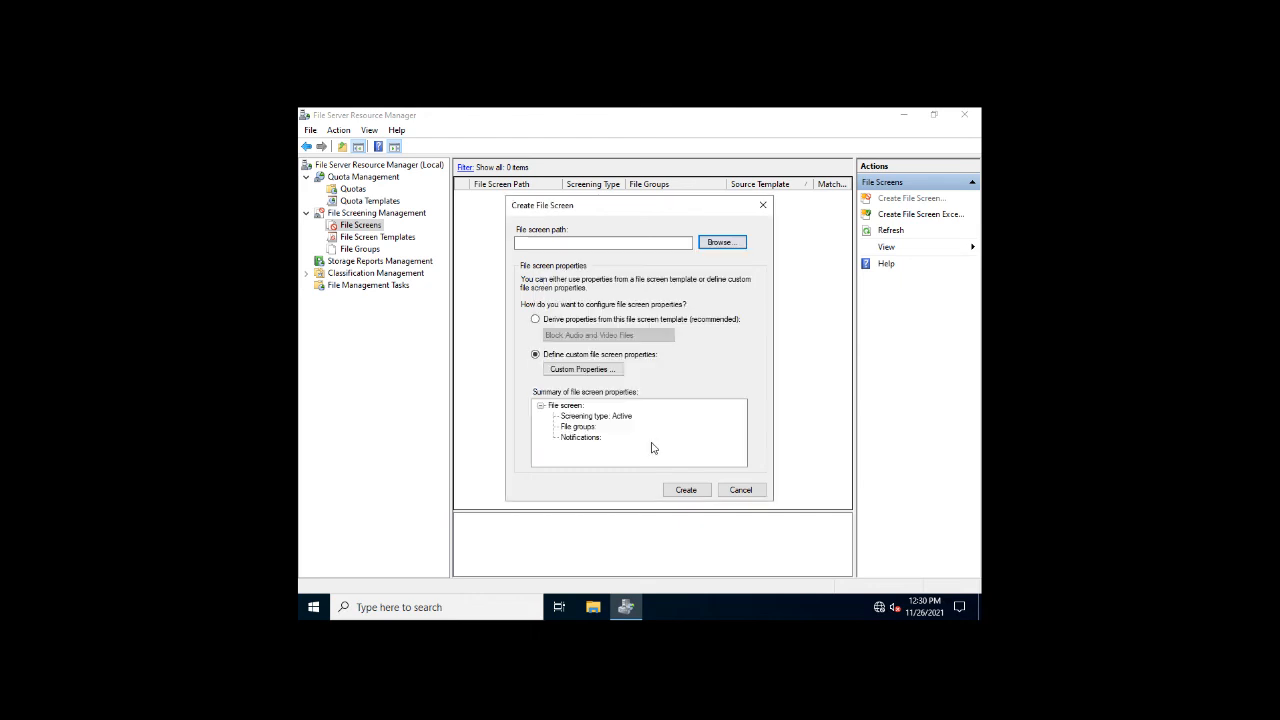
- In the custom properties, block the Image Files and Text Files groups and create the file screen
{"action": "left_click", "coordinate": [571, 373]}
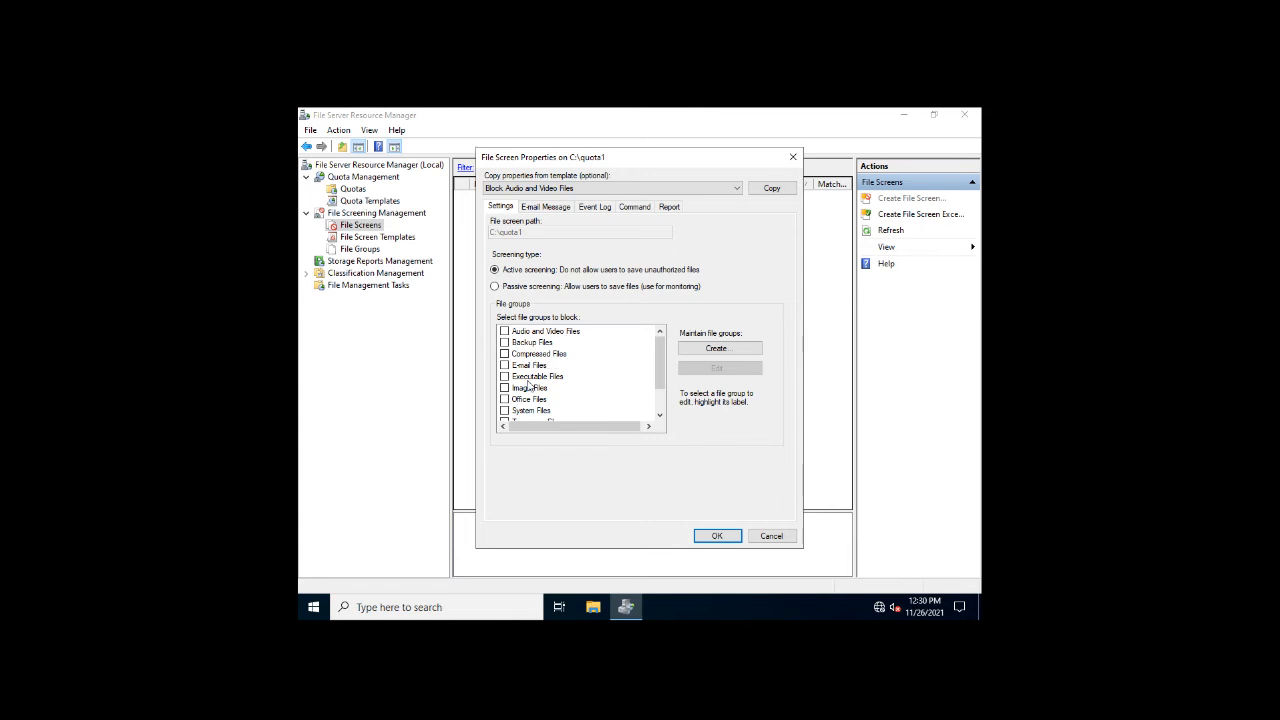
{"action": "left_click", "coordinate": [505, 388]}
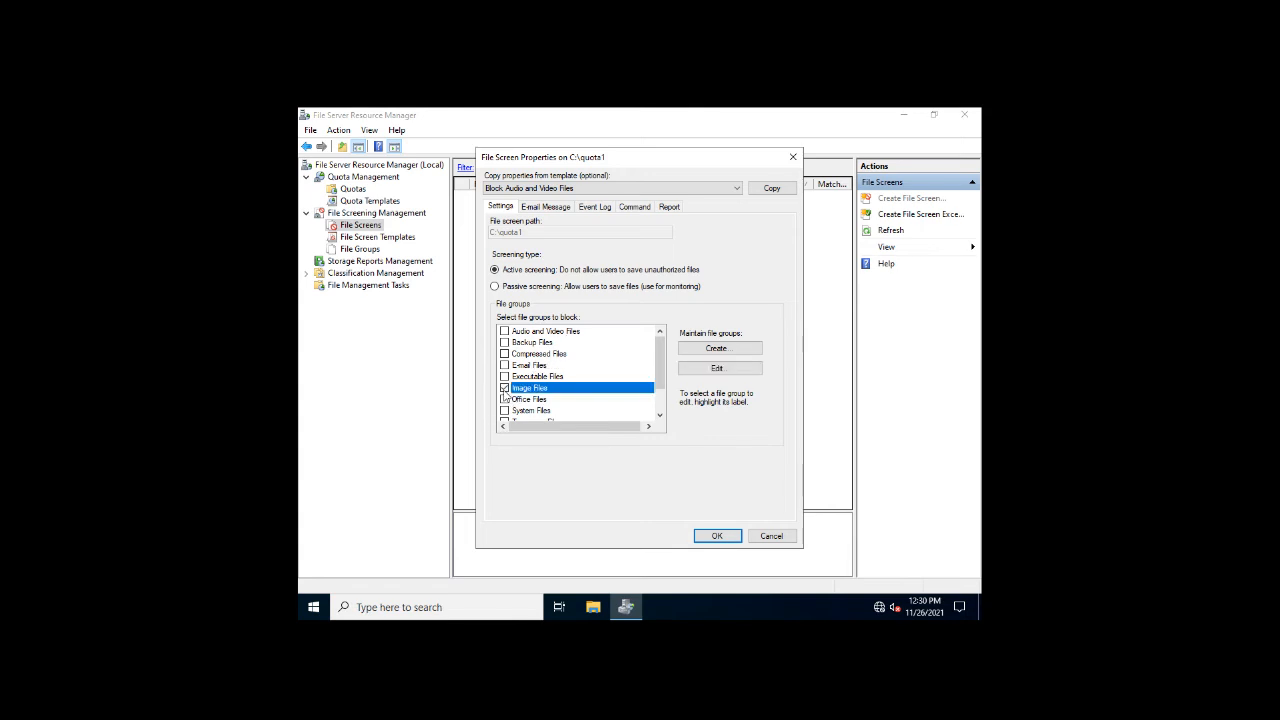
{"action": "scroll", "coordinate": [647, 383], "scroll_direction": "down", "scroll_amount": 1}
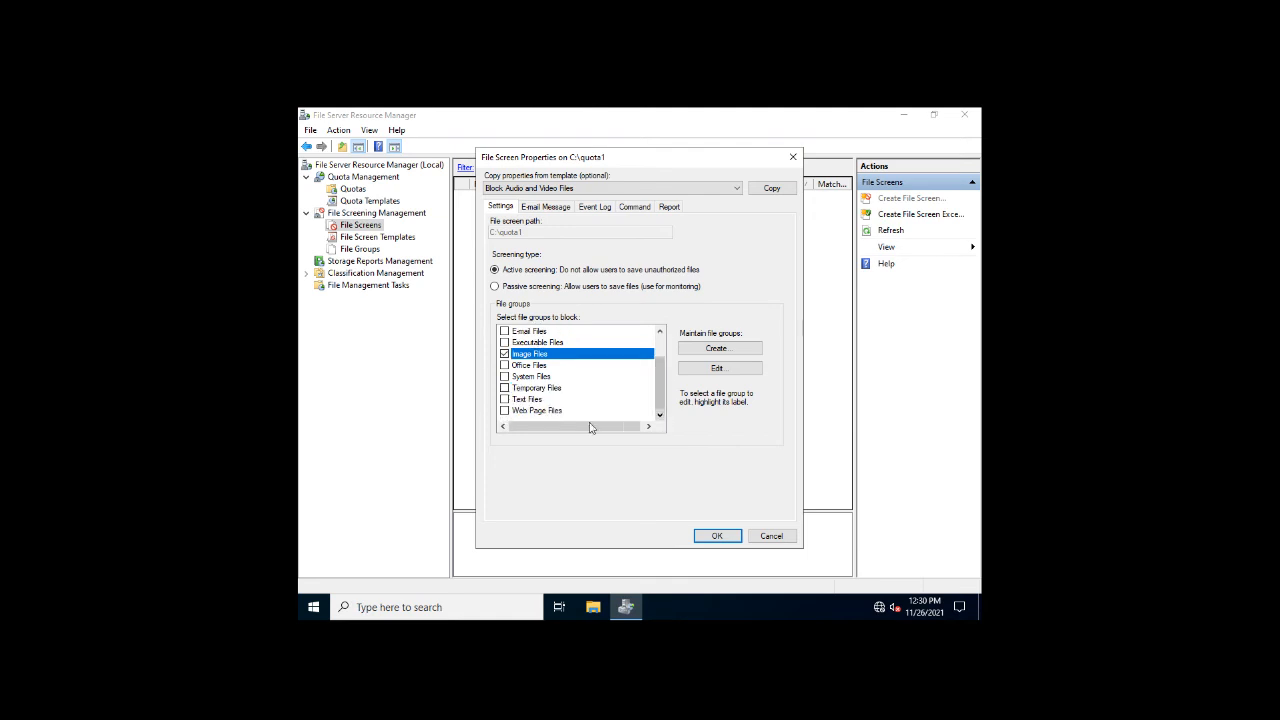
{"action": "left_click", "coordinate": [514, 400]}
{"action": "left_click", "coordinate": [505, 399]}
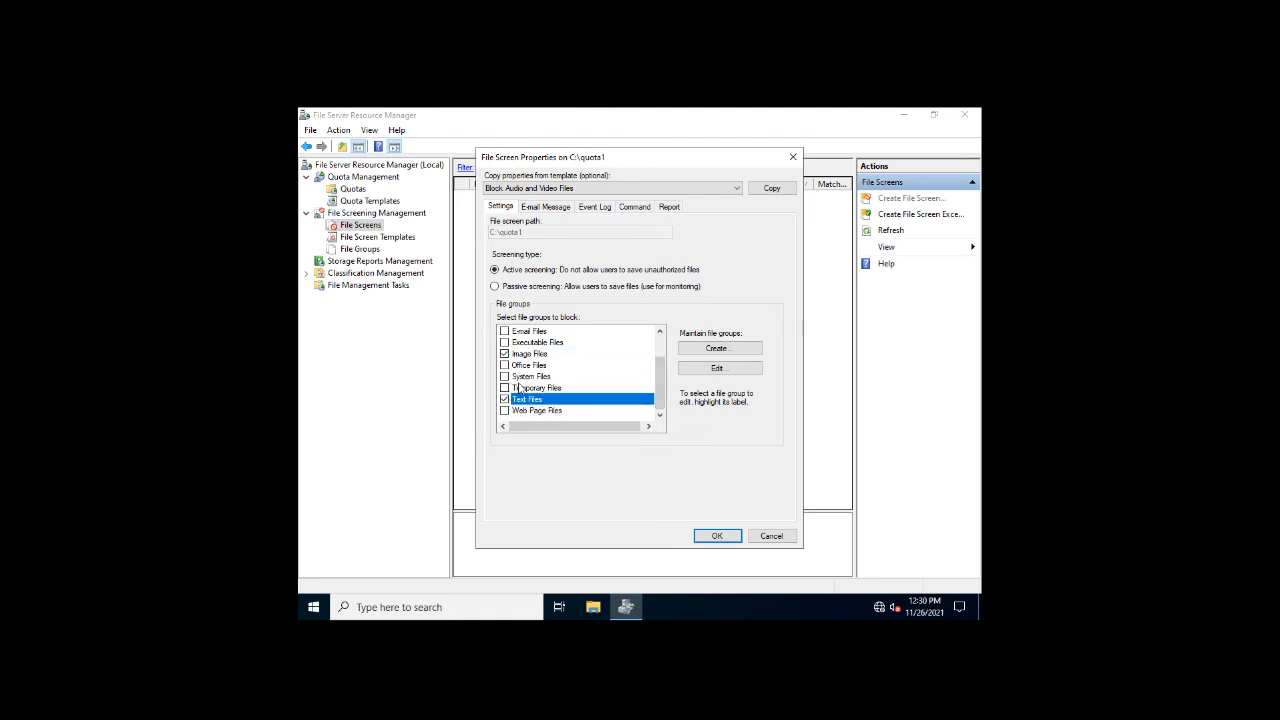
{"action": "left_click", "coordinate": [717, 537]}
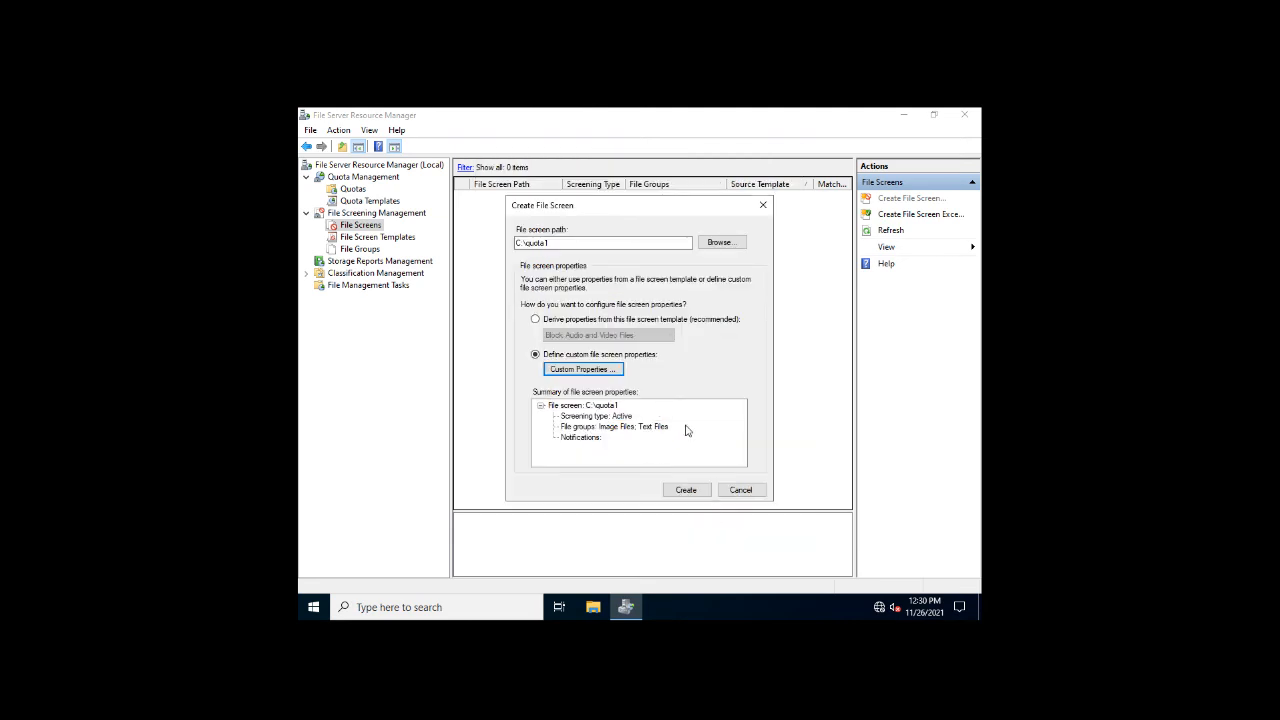
{"action": "left_click", "coordinate": [686, 490]}
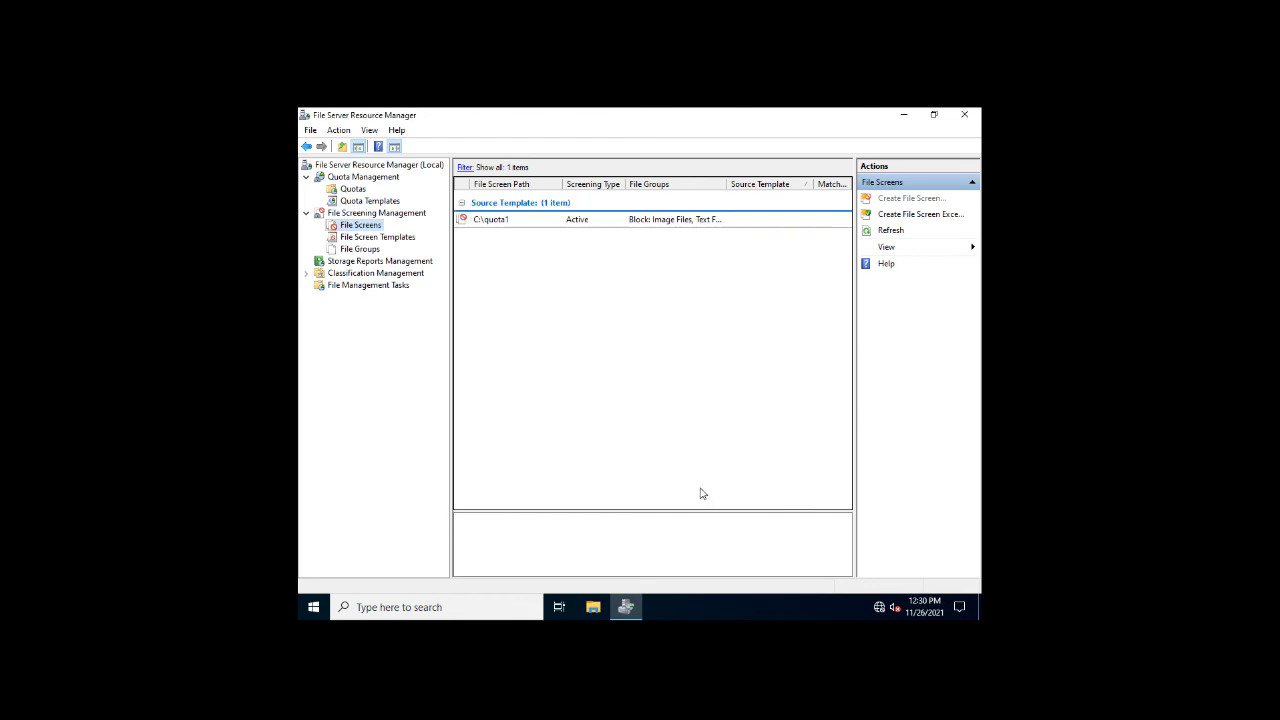
{"action": "left_click", "coordinate": [501, 222]}
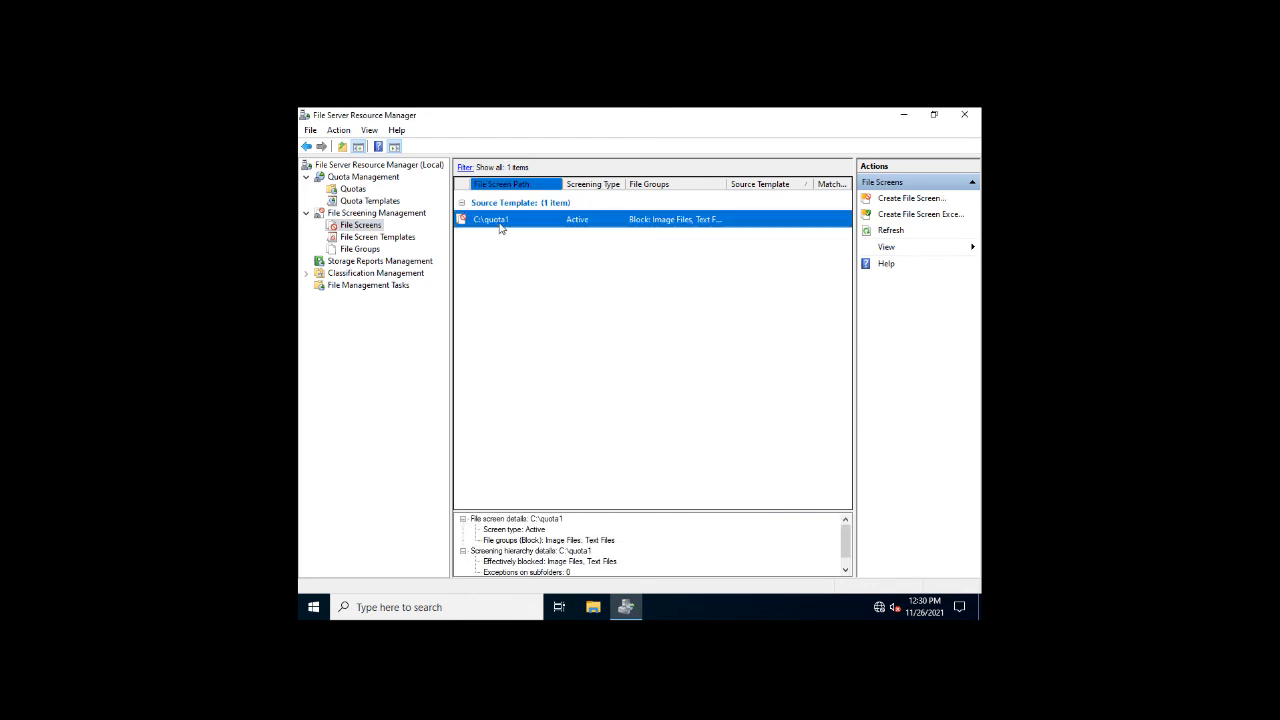
{"action": "left_click", "coordinate": [568, 300]}
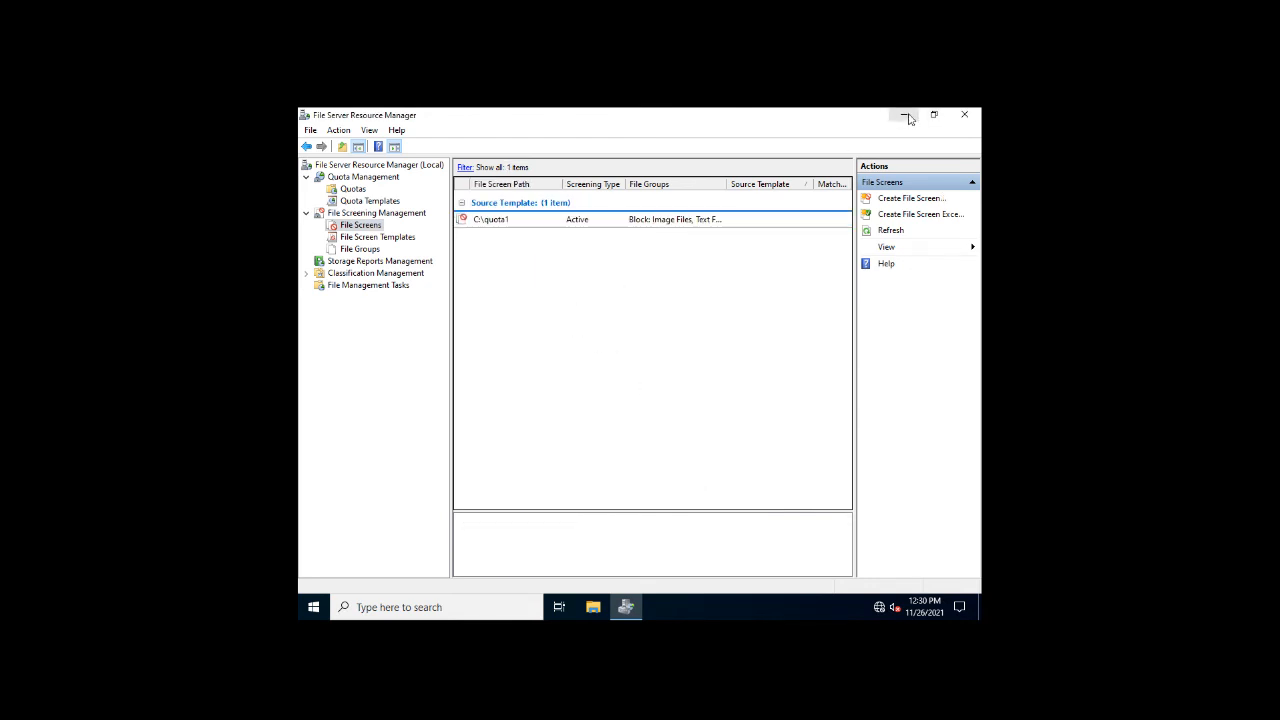
- Minimize File Server Resource Manager and run gpupdate from the Windows search
{"action": "left_click", "coordinate": [903, 114]}
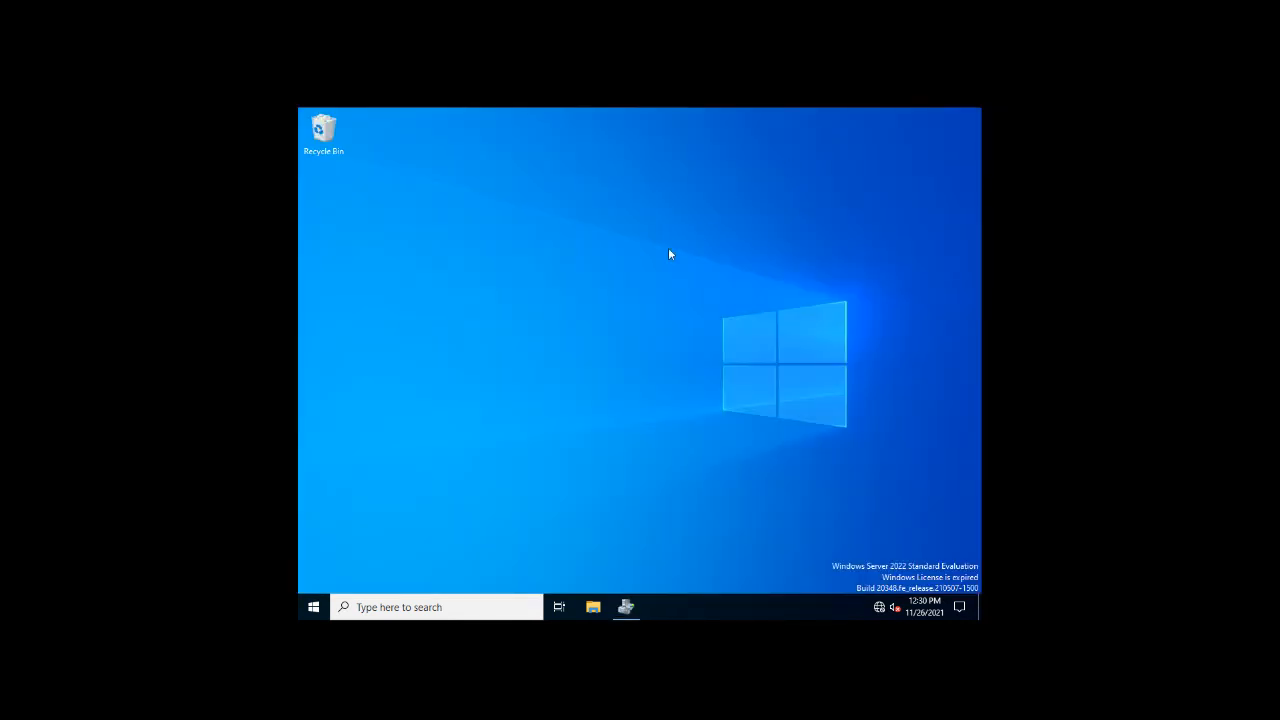
{"action": "left_click", "coordinate": [411, 612]}
{"action": "type", "text": "gpupdate"}
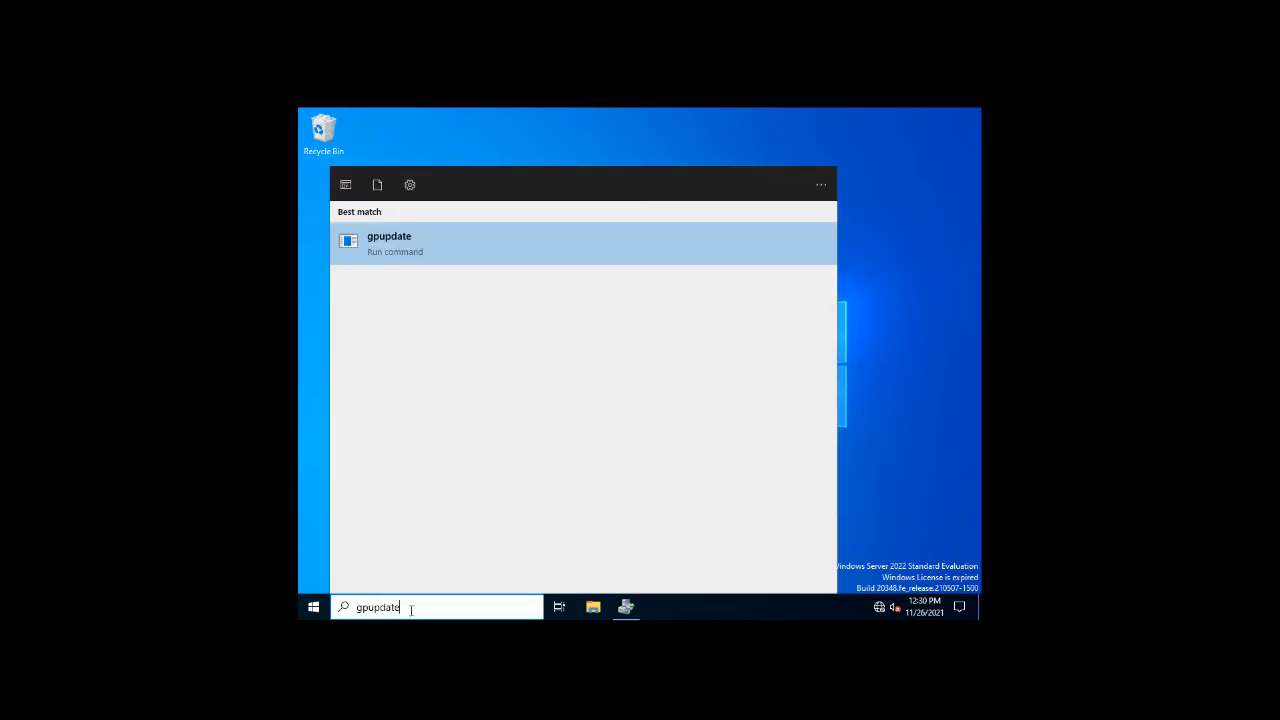
{"action": "key", "text": "Return"}
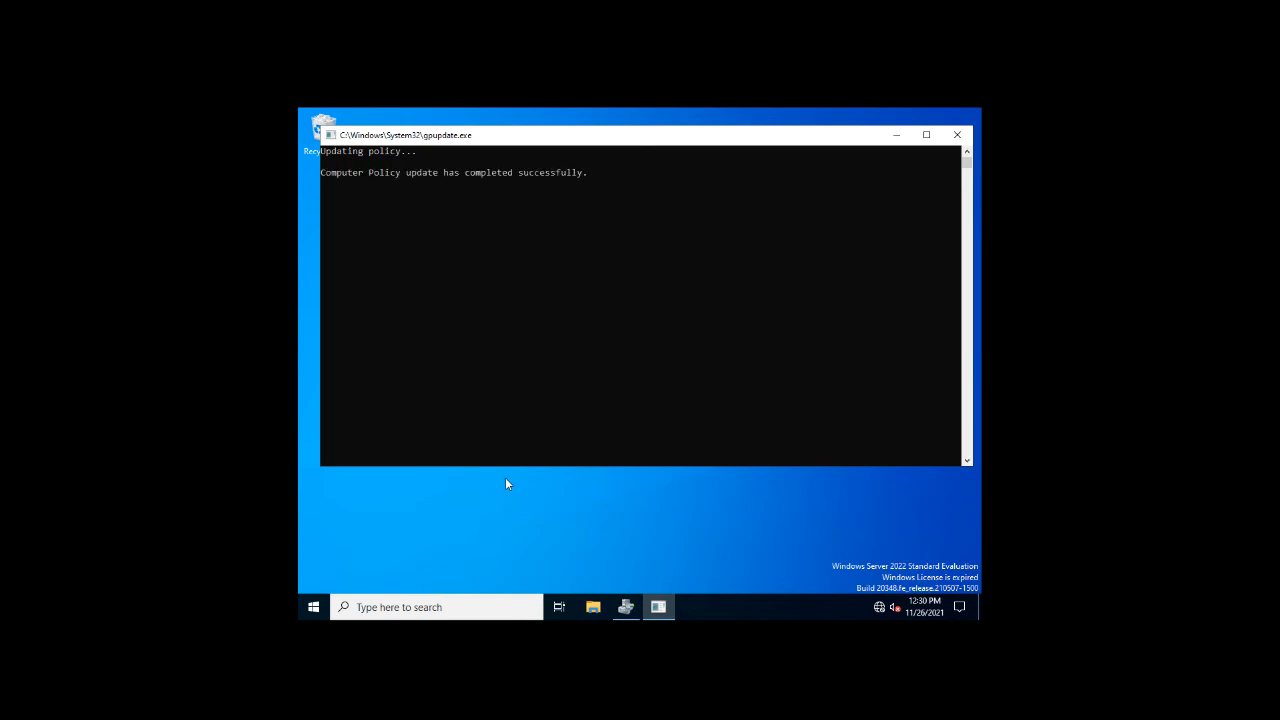
{"action": "left_click", "coordinate": [505, 484]}
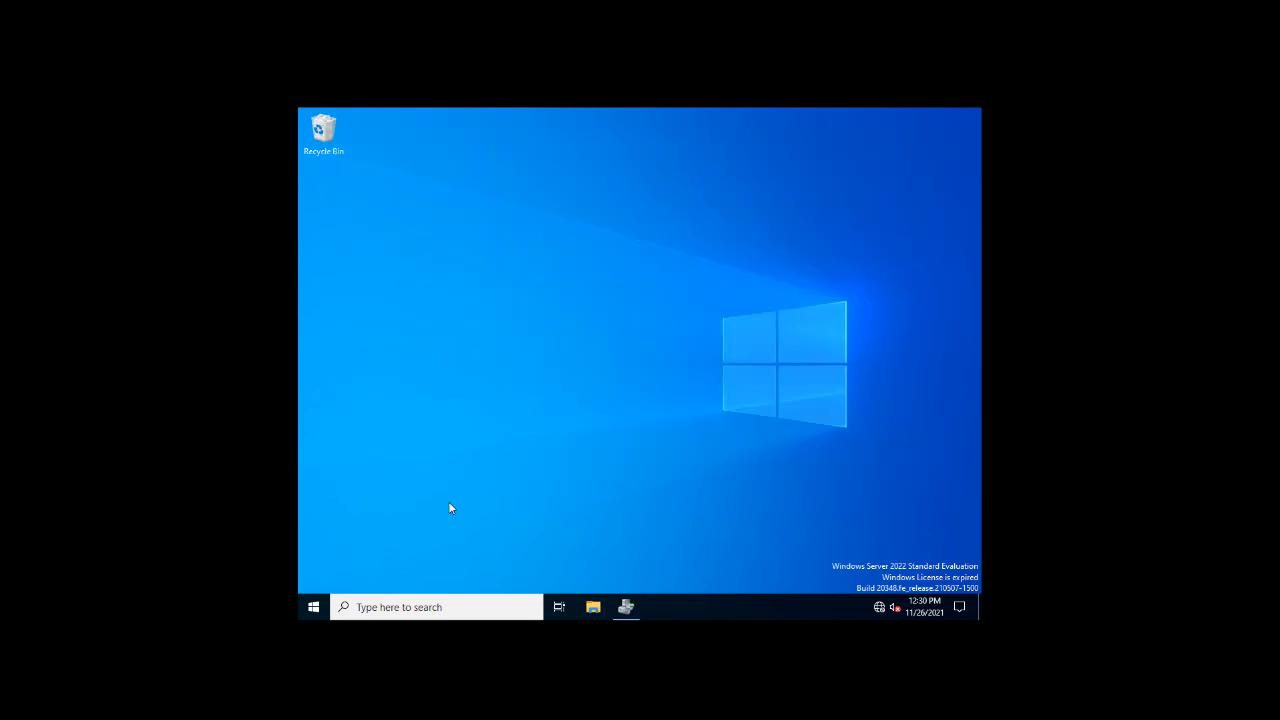
- Lock the administrator's Windows session from the account options
{"action": "left_click", "coordinate": [311, 608]}
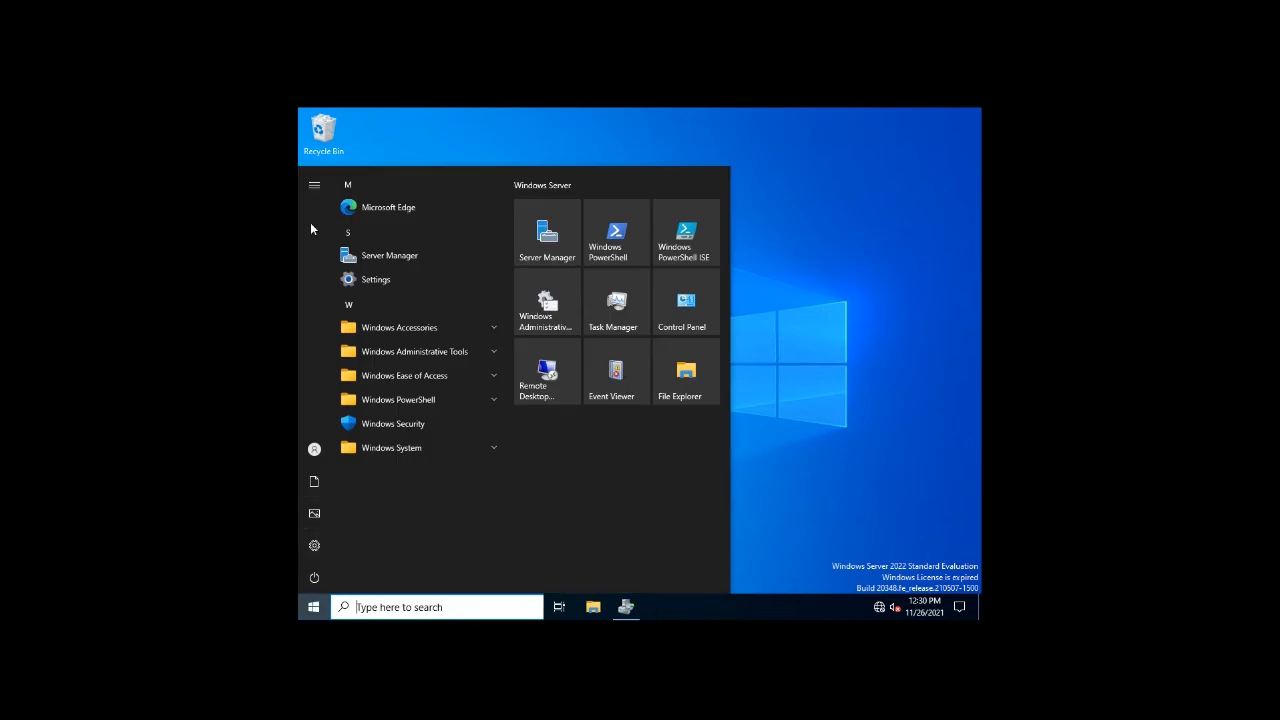
{"action": "mouse_move", "coordinate": [313, 229]}
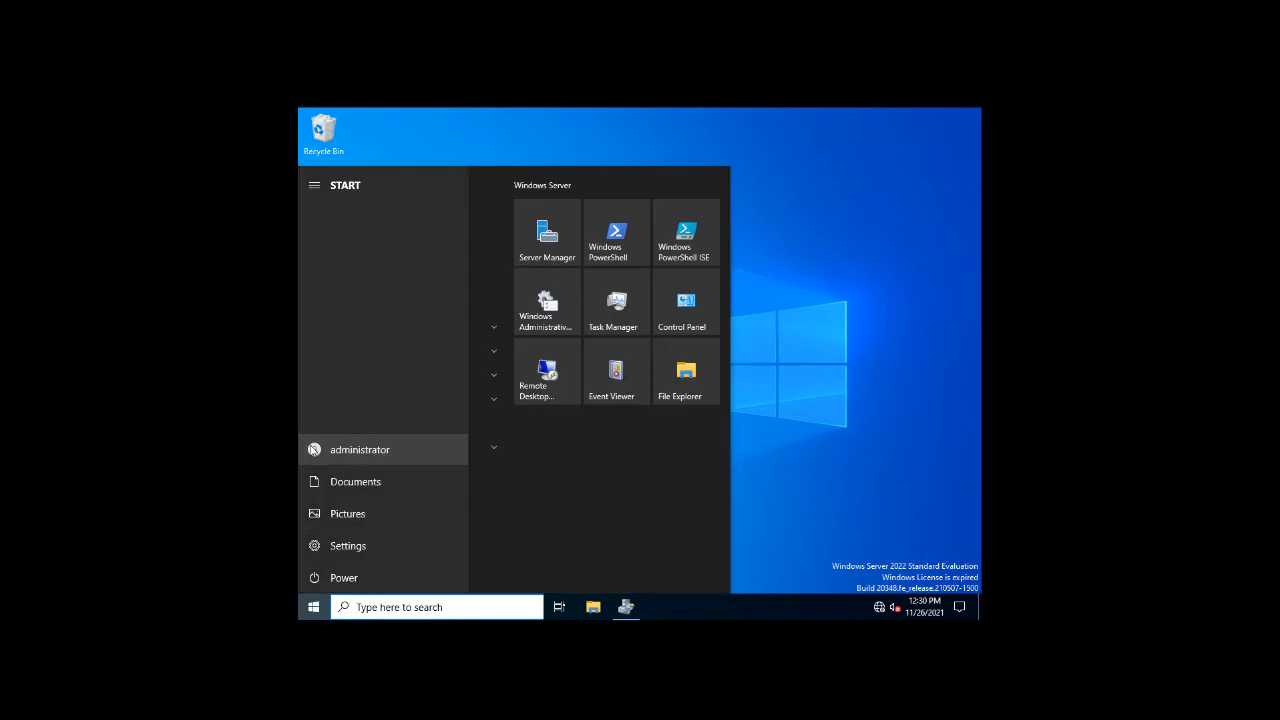
{"action": "left_click", "coordinate": [318, 449]}
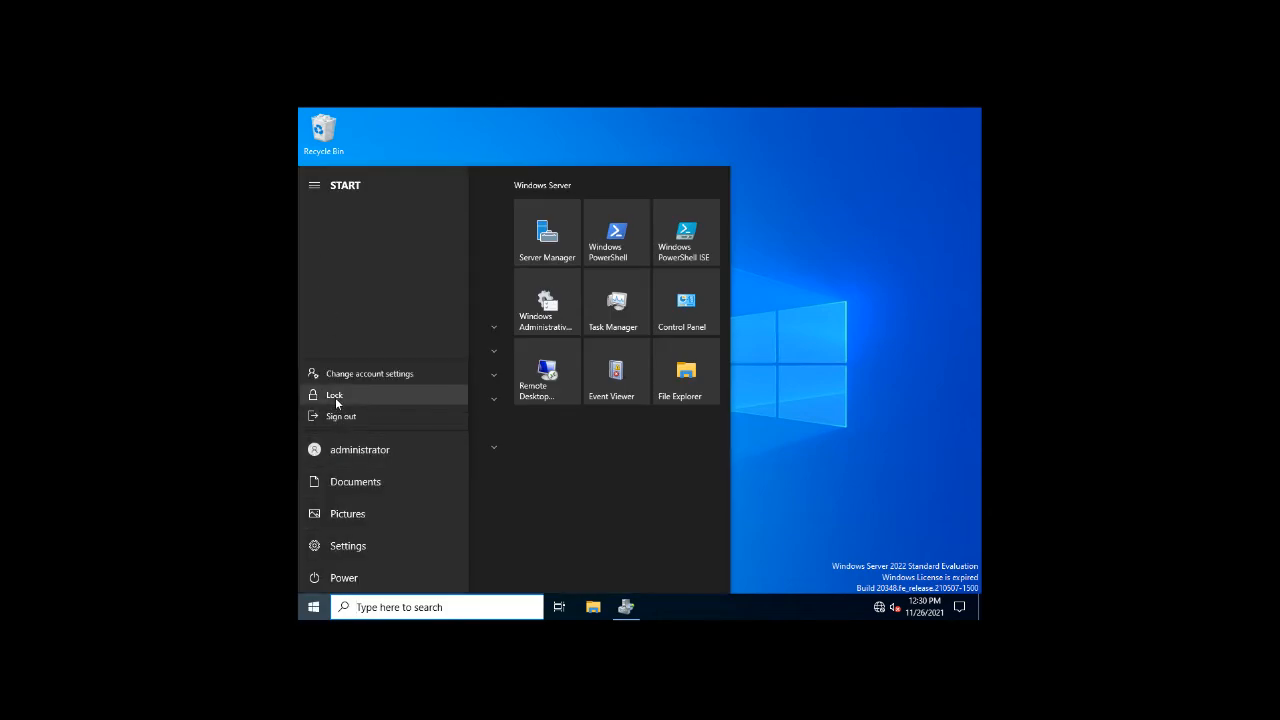
{"action": "left_click", "coordinate": [331, 396]}
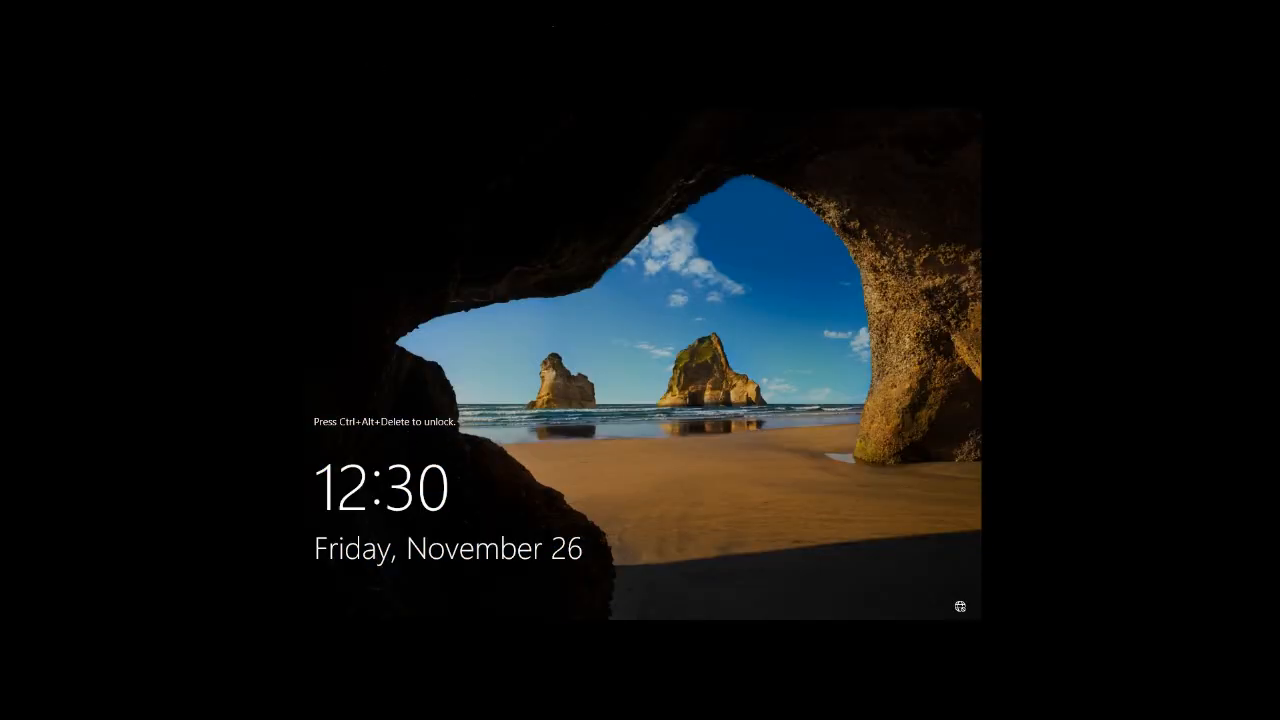
- Take the 2022 server virtual machine out of full screen and bring up its sign-in screen
{"action": "left_click", "coordinate": [549, 15]}
{"action": "left_click", "coordinate": [229, 130]}
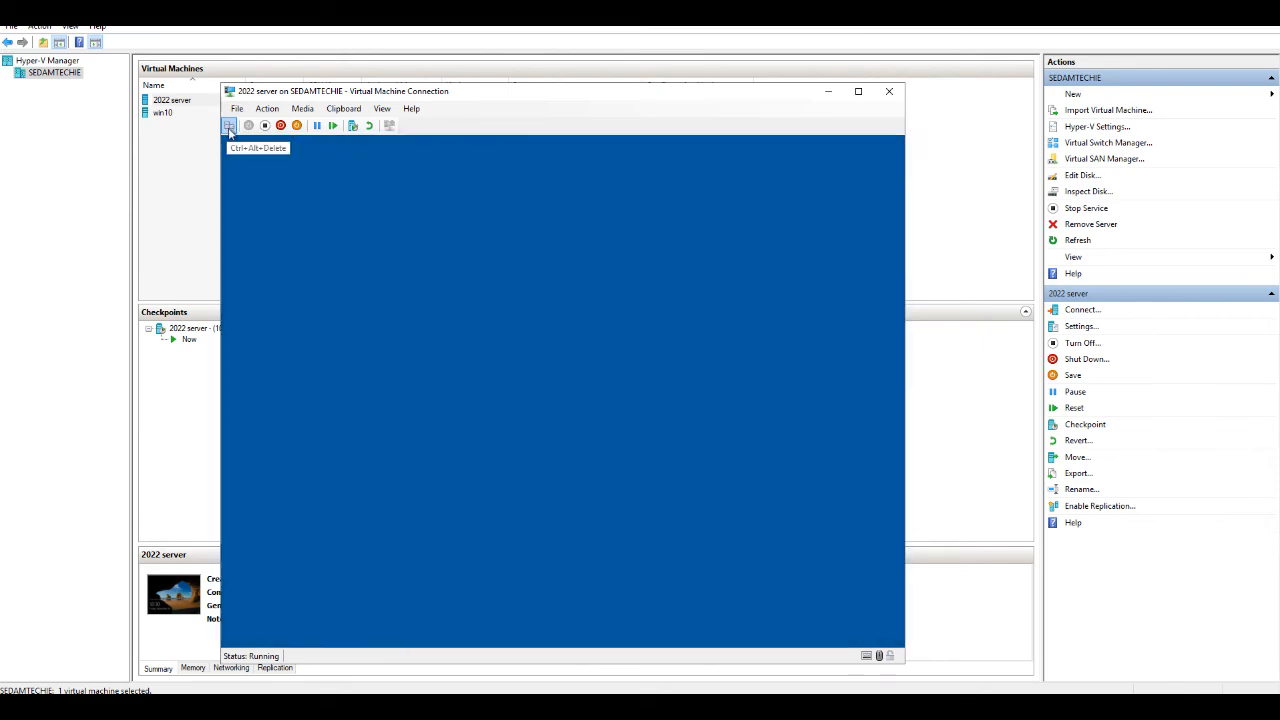
{"action": "left_click", "coordinate": [278, 628]}
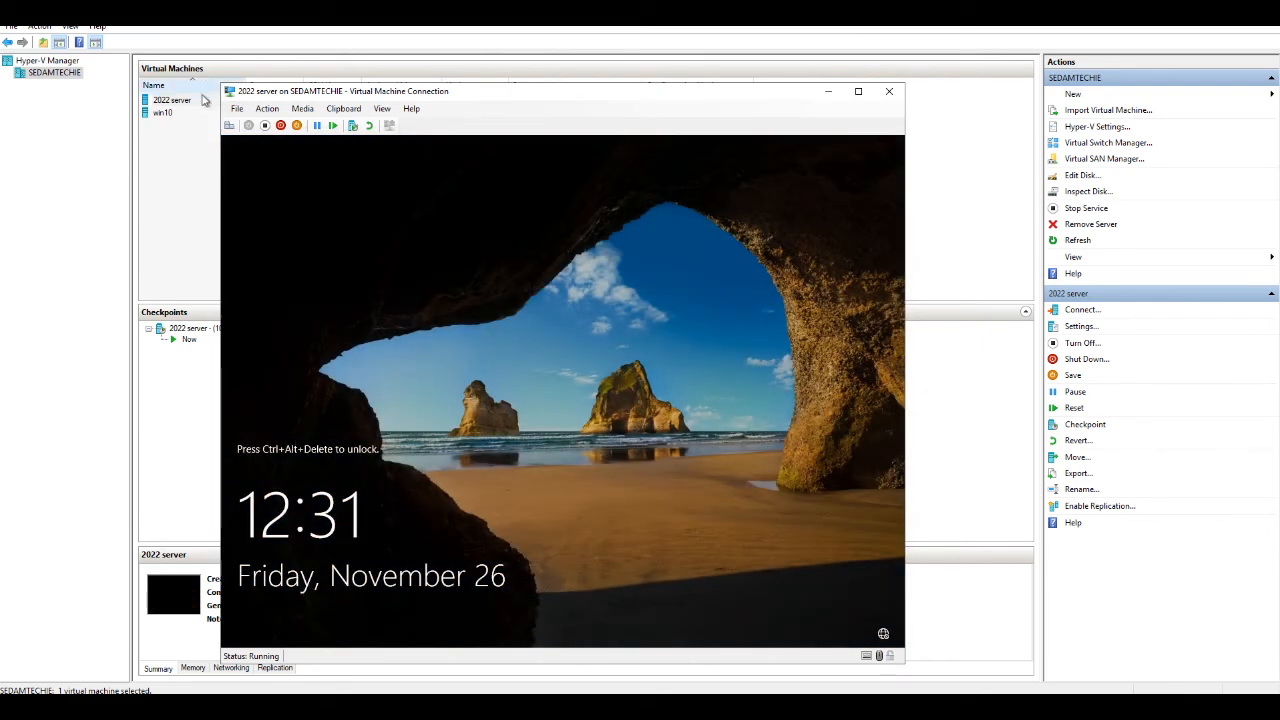
{"action": "left_click", "coordinate": [229, 126]}
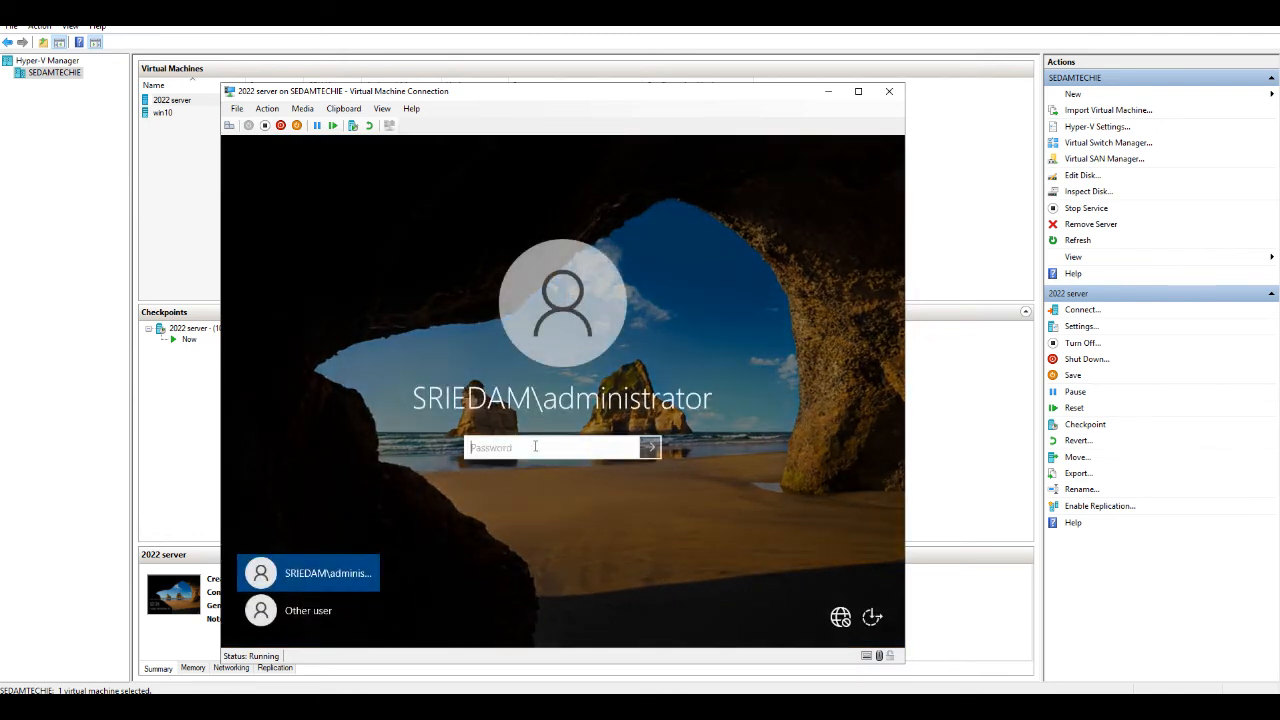
- Sign in as the other user test3 with the account password and return the virtual machine to full screen
{"action": "left_click", "coordinate": [308, 610]}
{"action": "type", "text": "t"}
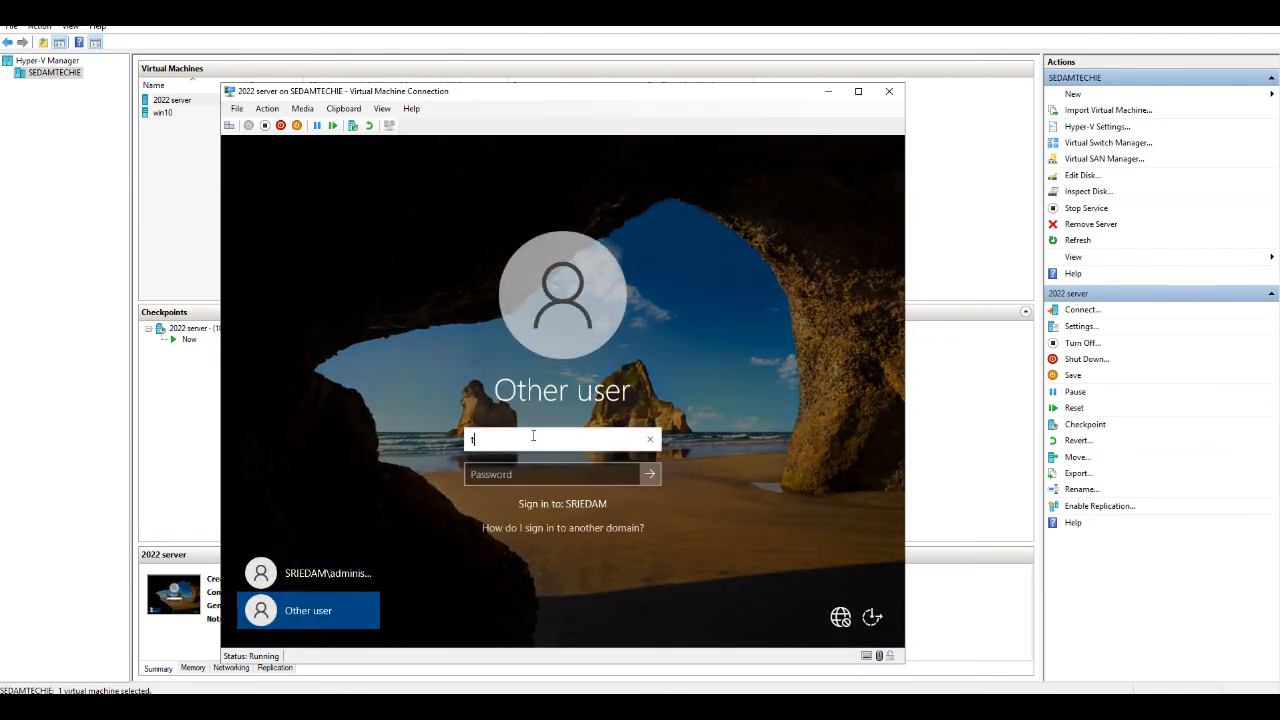
{"action": "type", "text": "est3"}
{"action": "left_click", "coordinate": [504, 473]}
{"action": "type", "text": "•"}
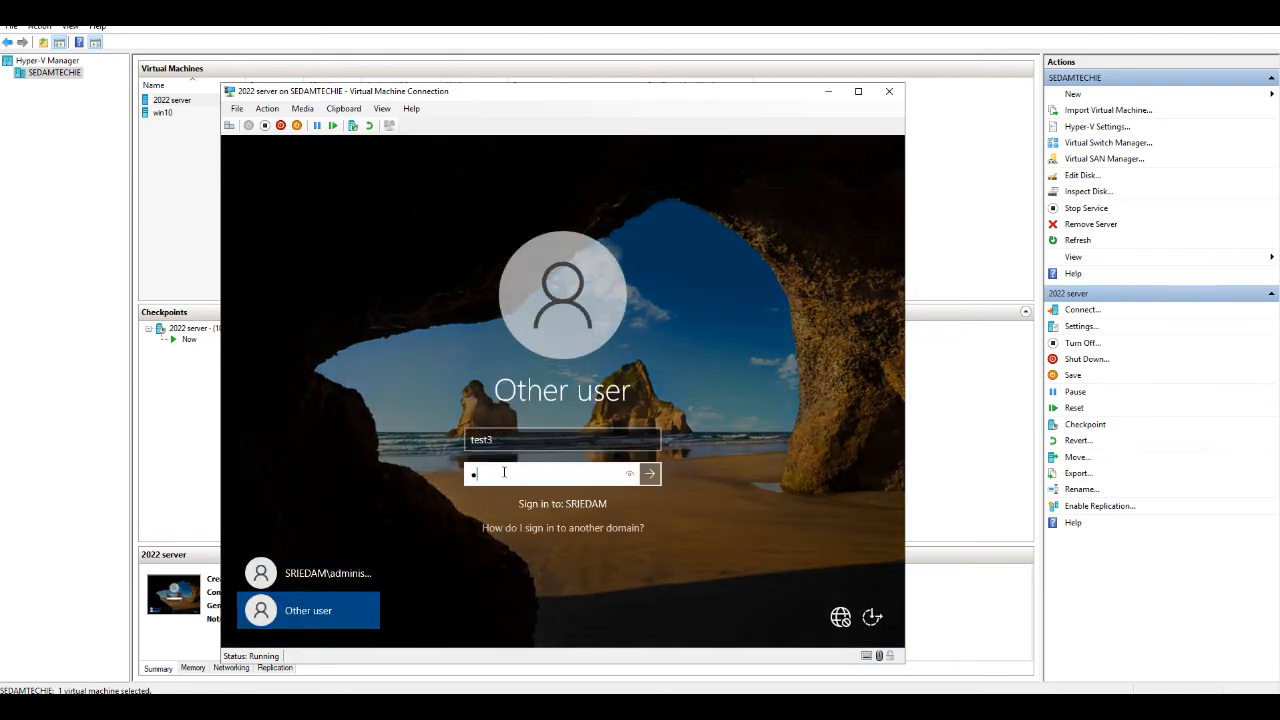
{"action": "type", "text": "•••••••"}
{"action": "key", "text": "Return"}
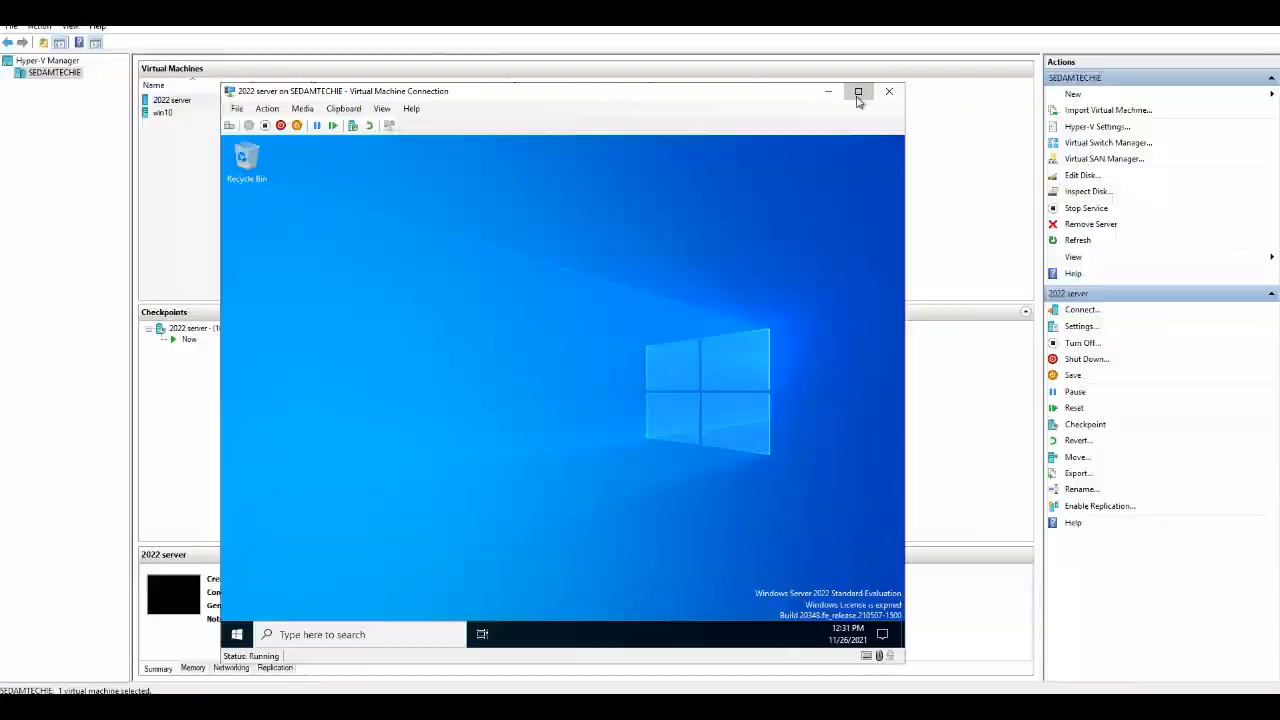
{"action": "left_click", "coordinate": [858, 92]}
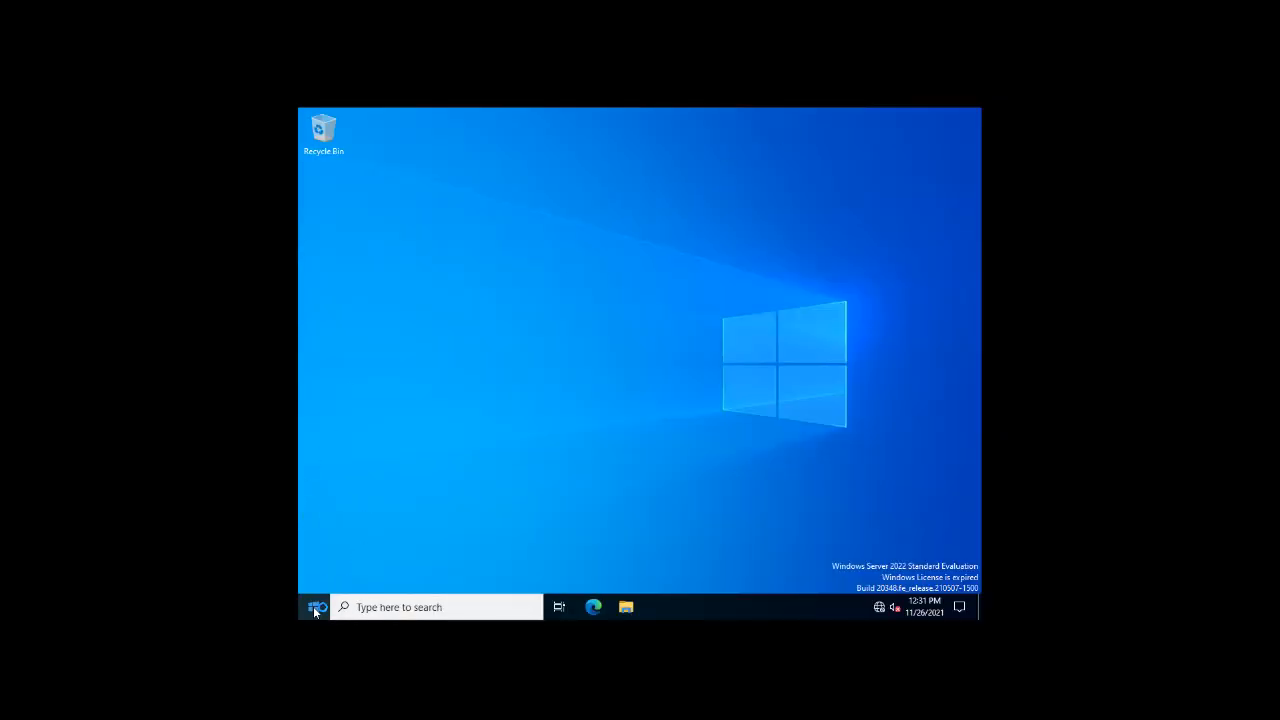
- Browse to the network path \\edam\ and open its share1 folder
{"action": "left_click", "coordinate": [369, 608]}
{"action": "type", "text": "\\\\"}
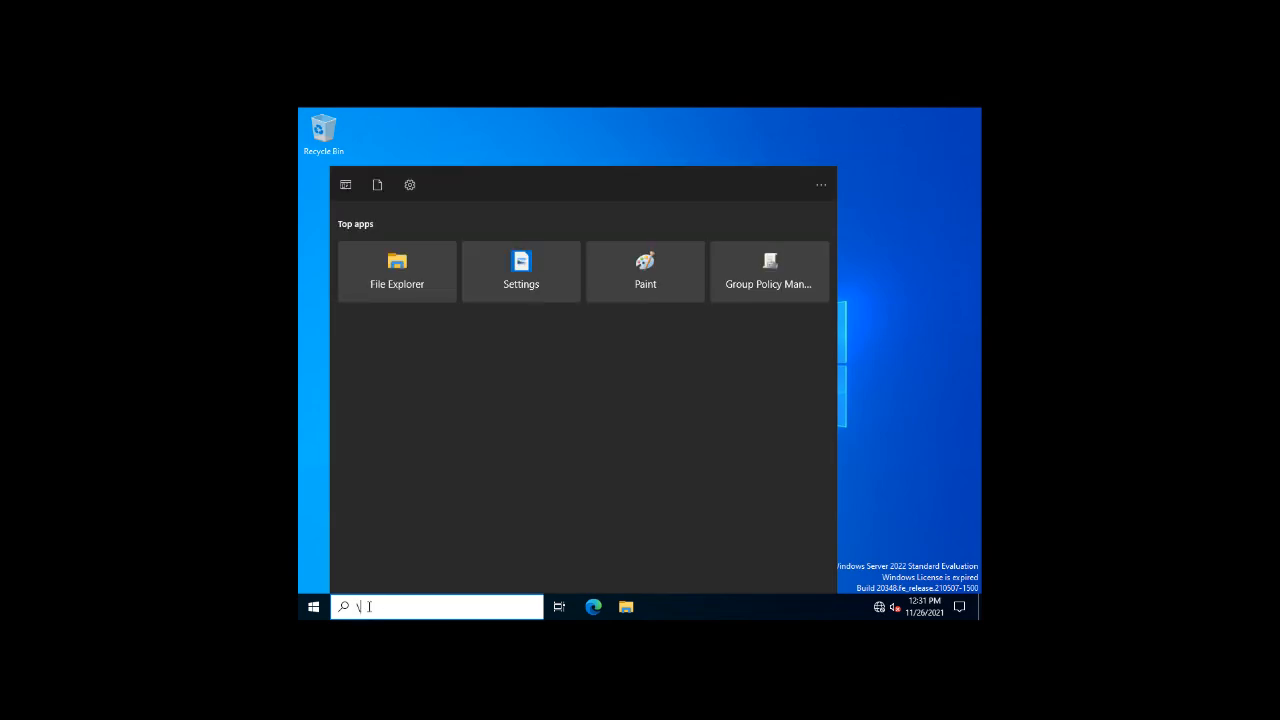
{"action": "type", "text": "edam"}
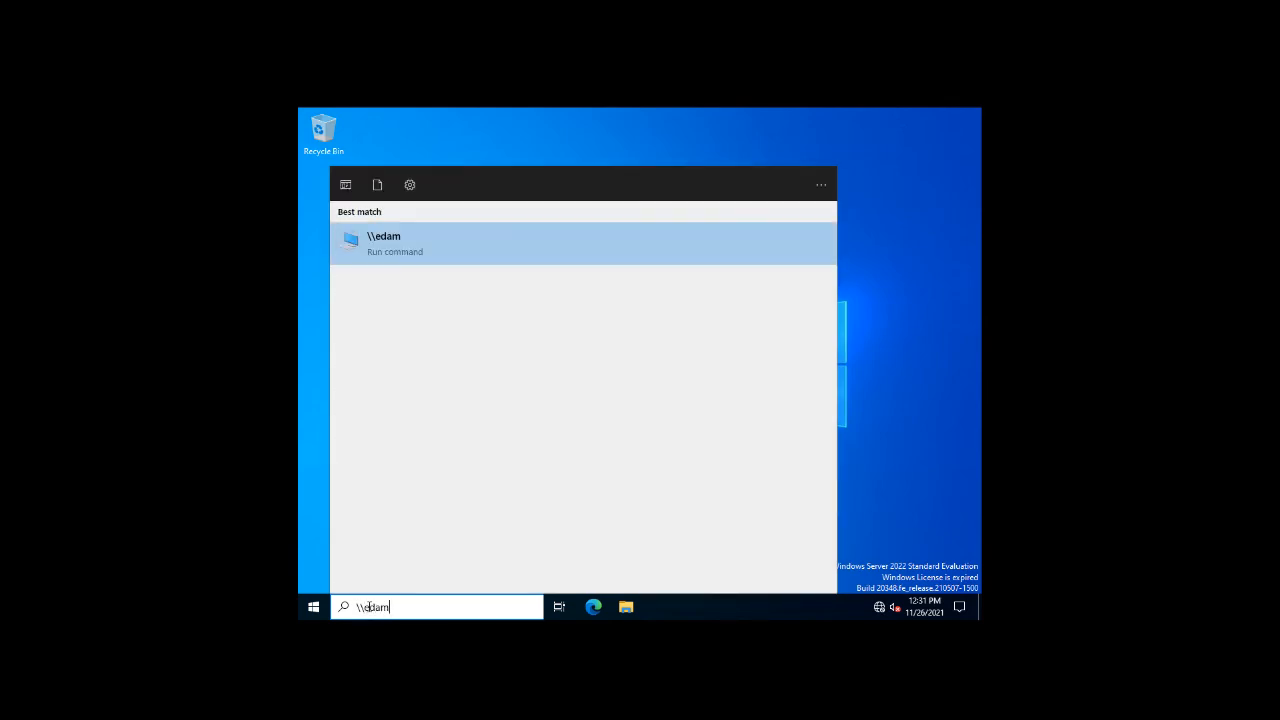
{"action": "type", "text": "\\"}
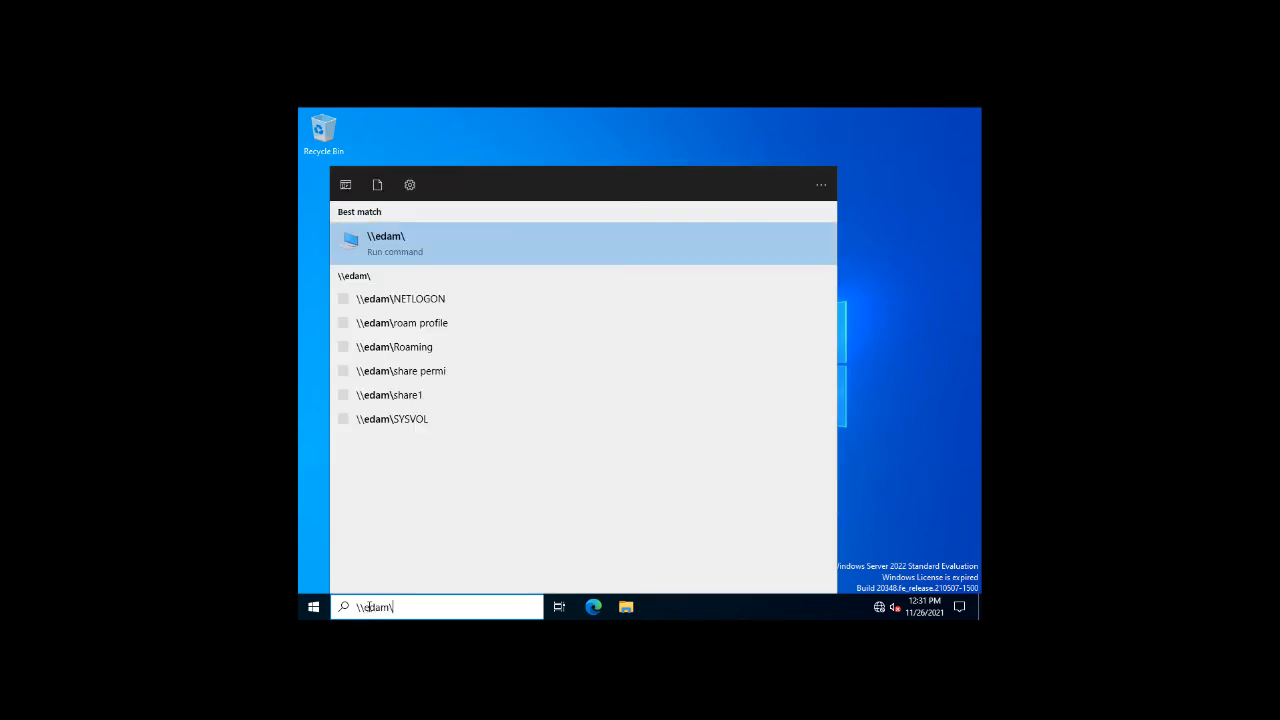
{"action": "key", "text": "Return"}
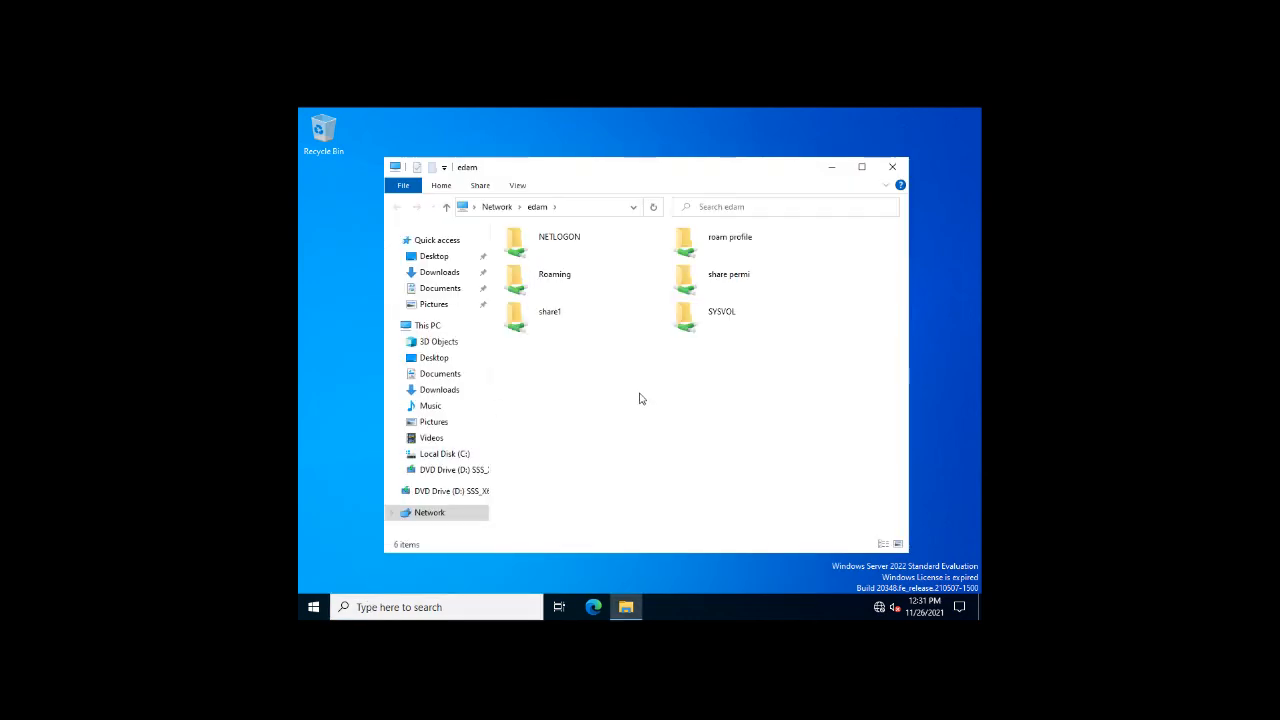
{"action": "left_click", "coordinate": [540, 323]}
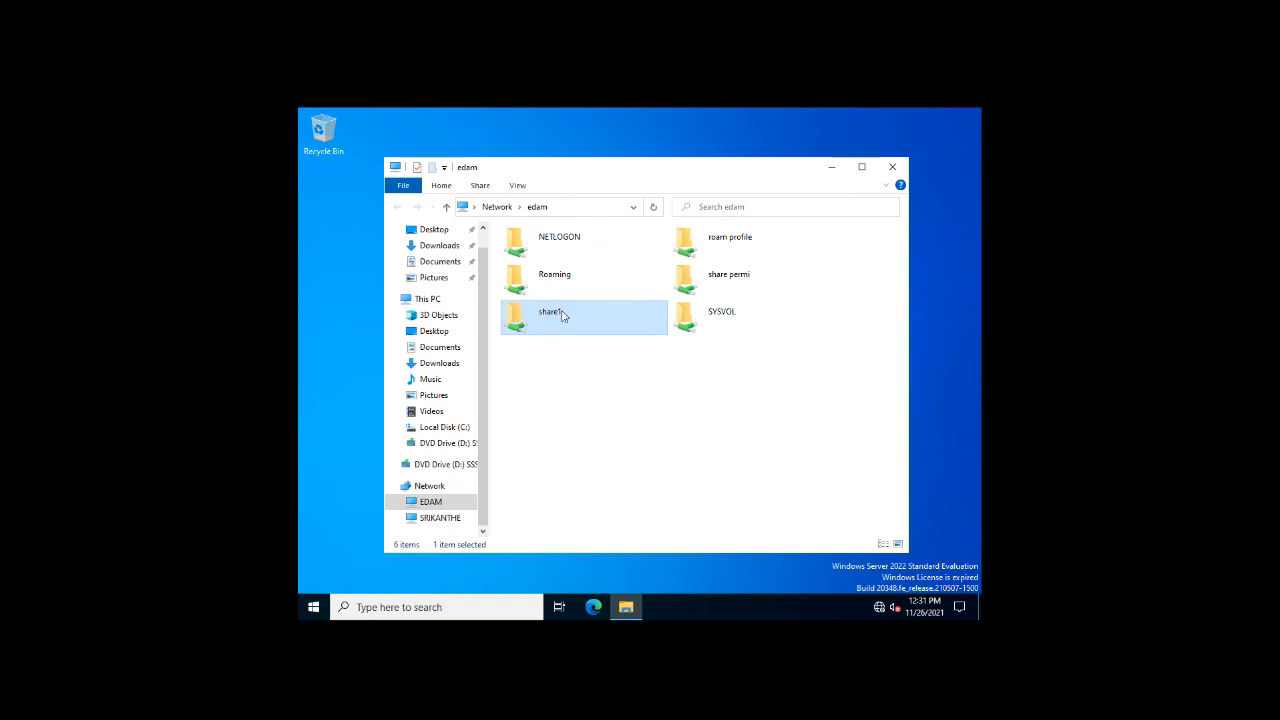
{"action": "double_click", "coordinate": [557, 318]}
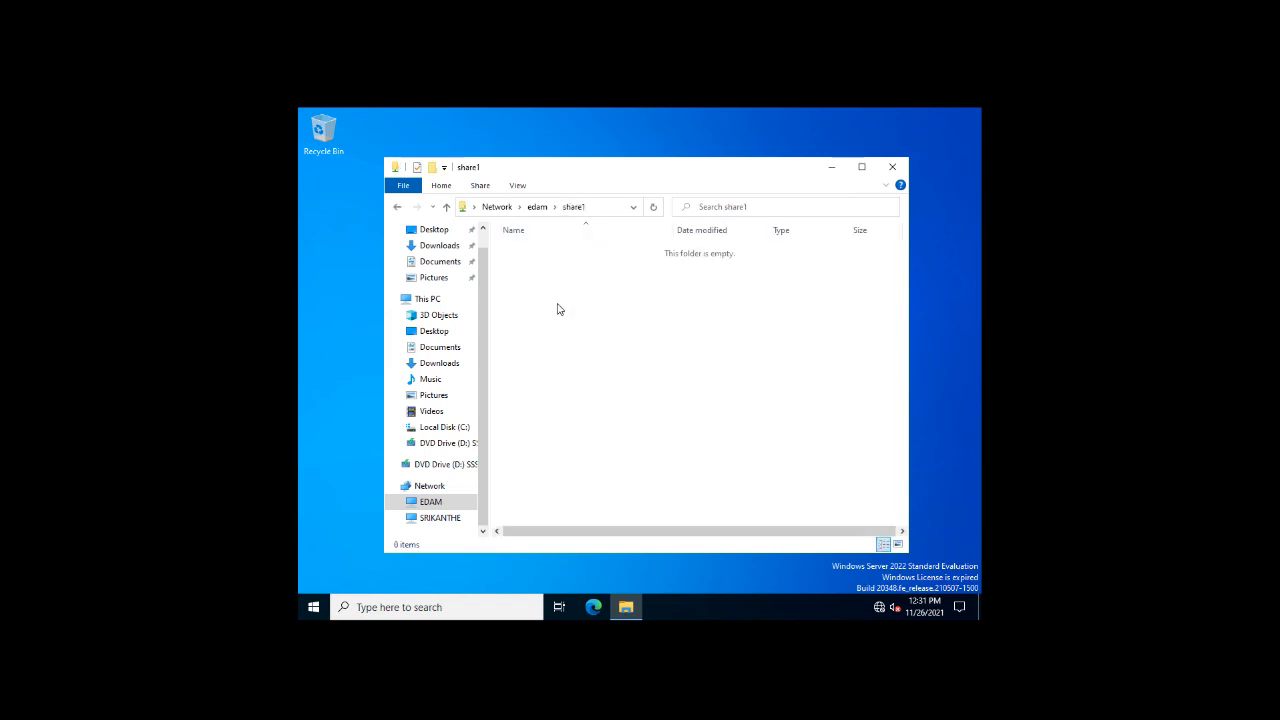
- Try to create a new bitmap image in the share1 network folder and dismiss the resulting dialog
{"action": "right_click", "coordinate": [557, 309]}
{"action": "mouse_move", "coordinate": [592, 456]}
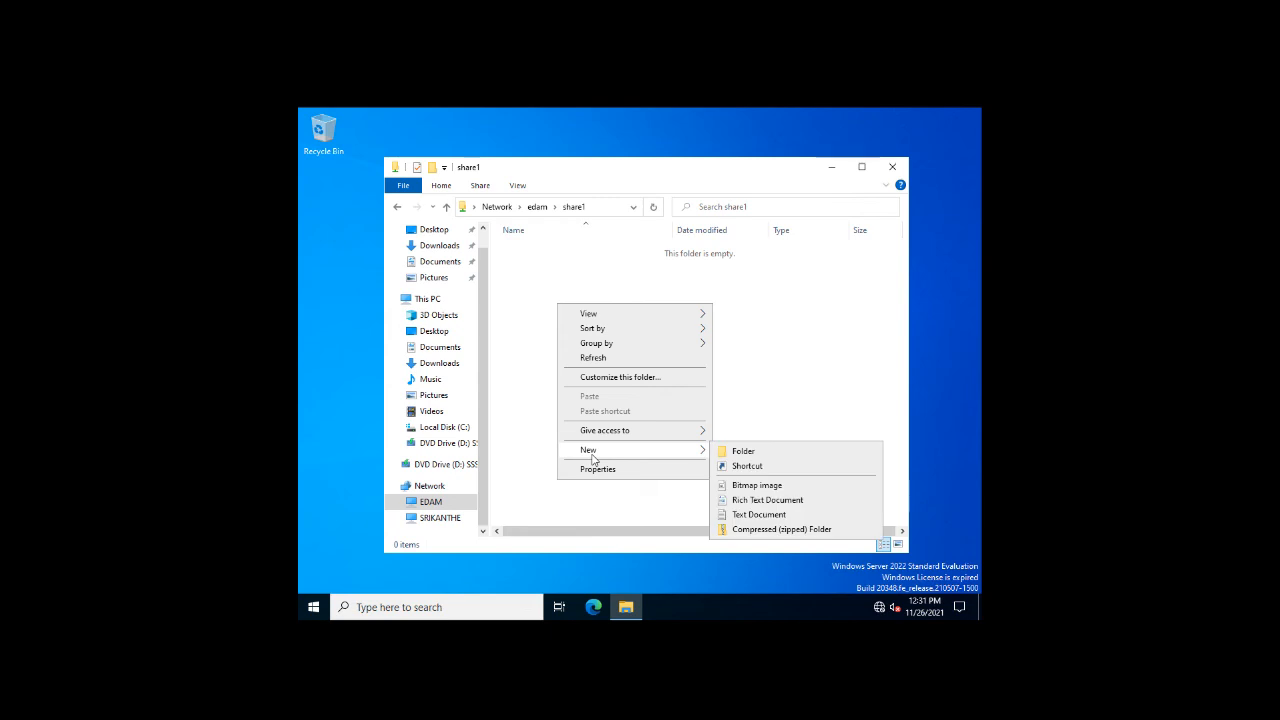
{"action": "mouse_move", "coordinate": [664, 455]}
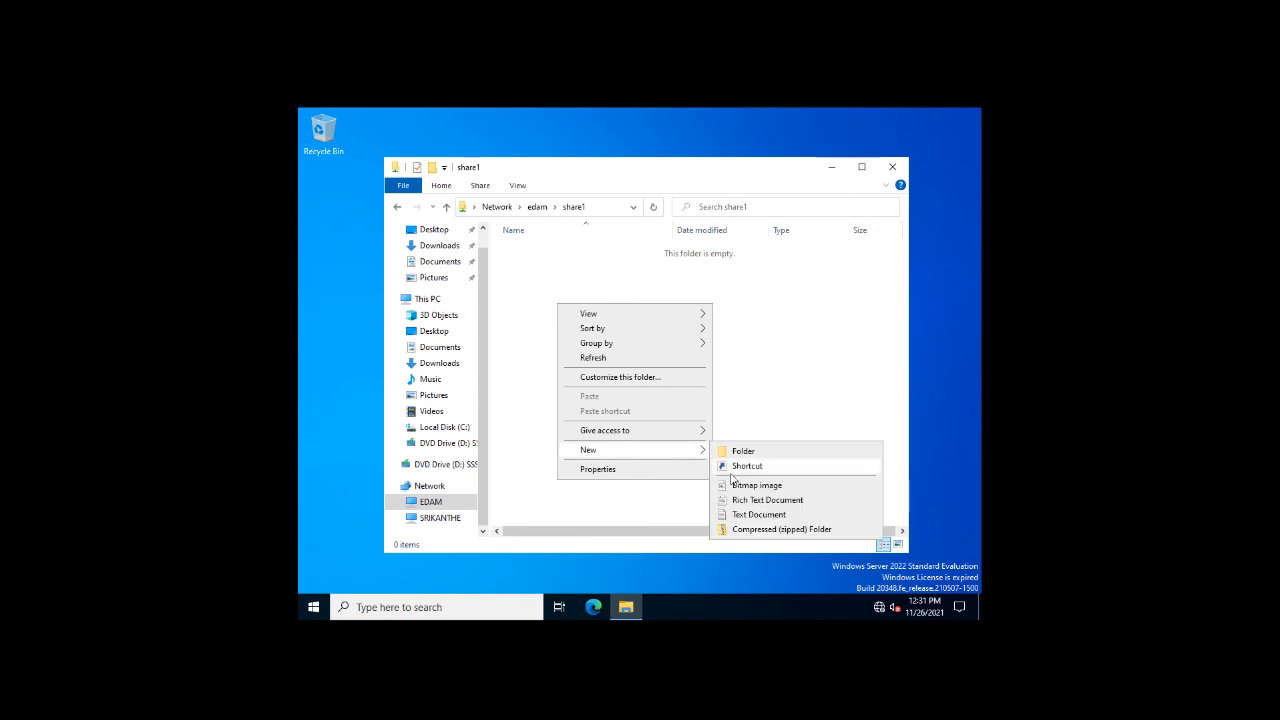
{"action": "left_click", "coordinate": [742, 451]}
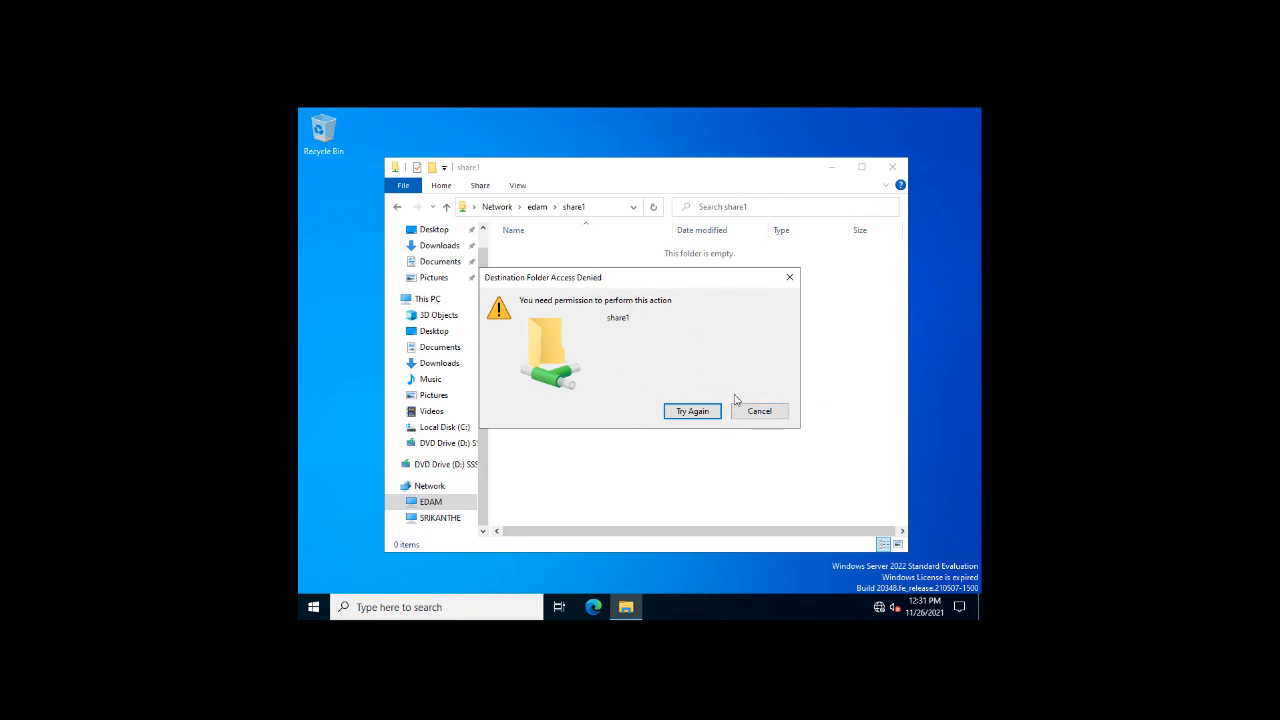
{"action": "left_click", "coordinate": [763, 412]}
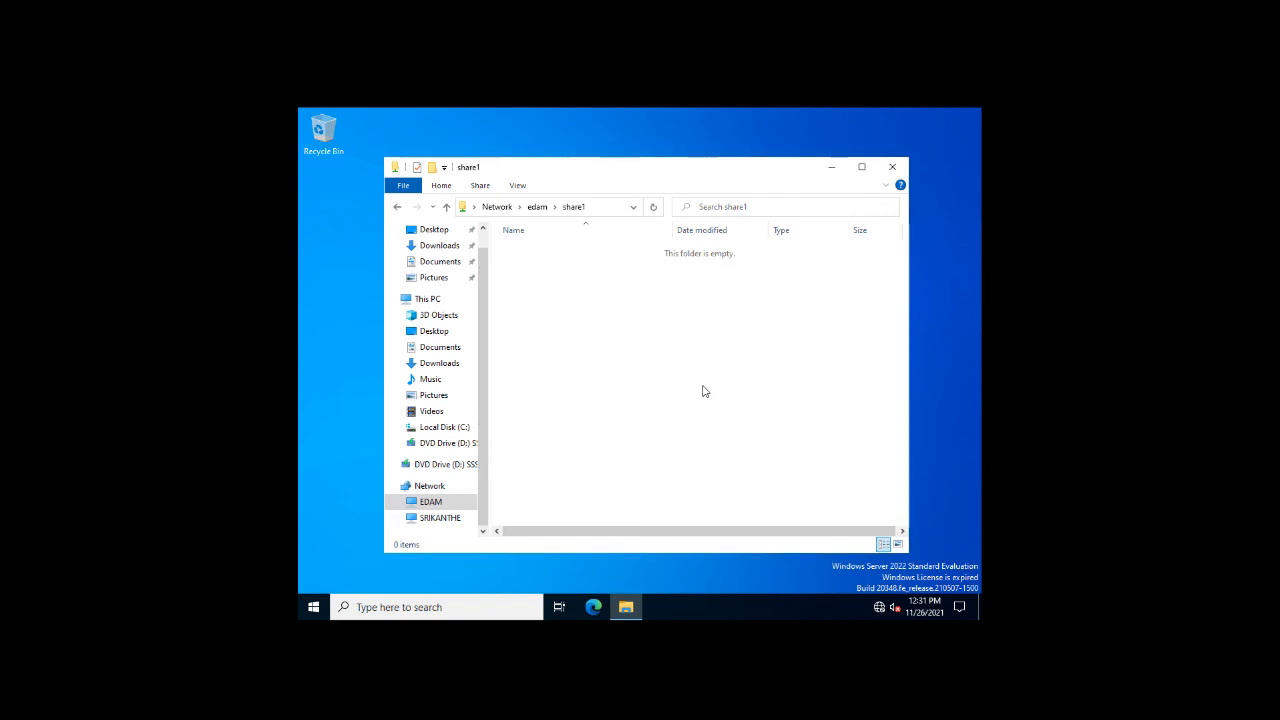
- Try to create a new text document in the share1 network folder and dismiss the resulting dialog
{"action": "right_click", "coordinate": [621, 361]}
{"action": "mouse_move", "coordinate": [695, 504]}
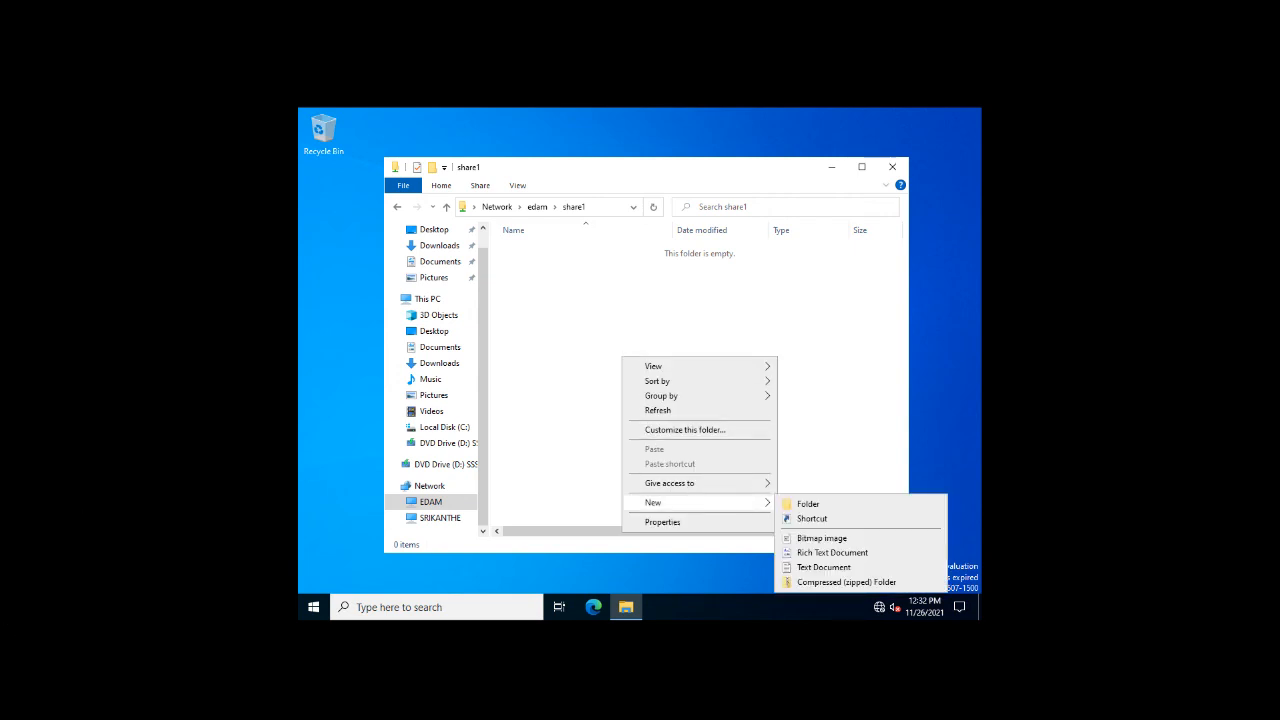
{"action": "left_click", "coordinate": [830, 567]}
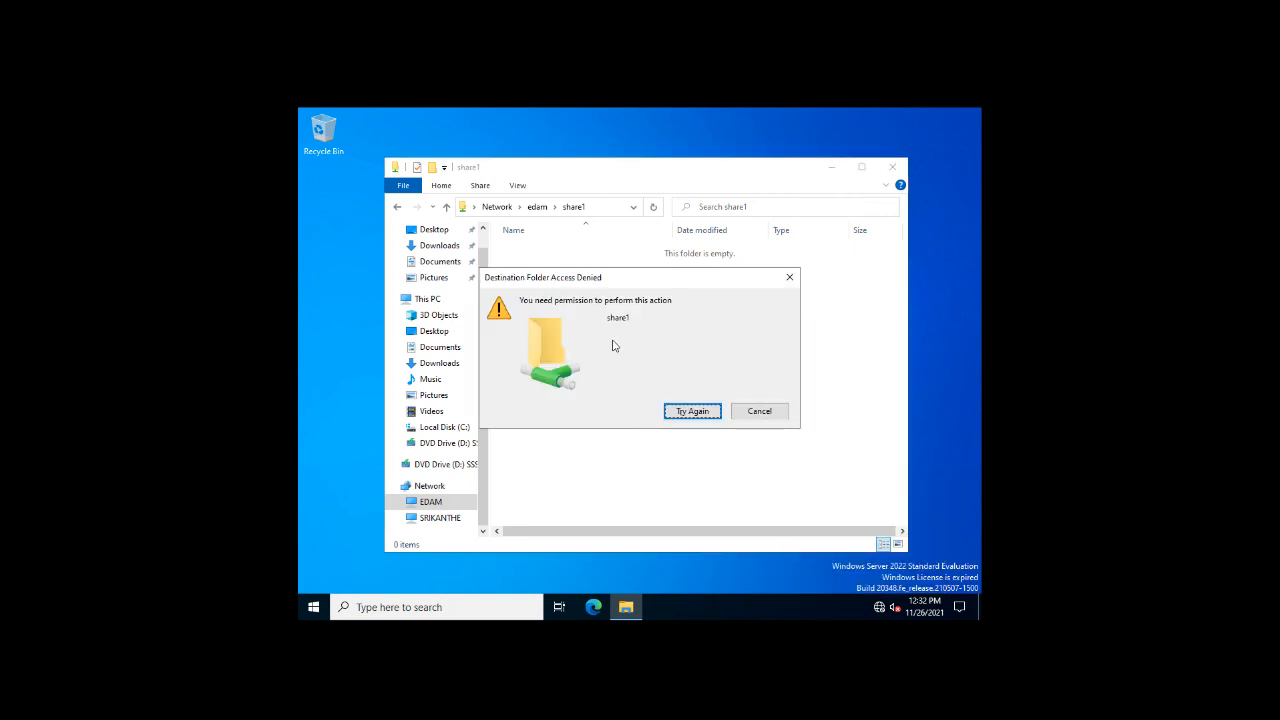
{"action": "left_click", "coordinate": [748, 418]}
- Create a compressed (zipped) folder with its default name in the share1 network folder
{"action": "right_click", "coordinate": [622, 338]}
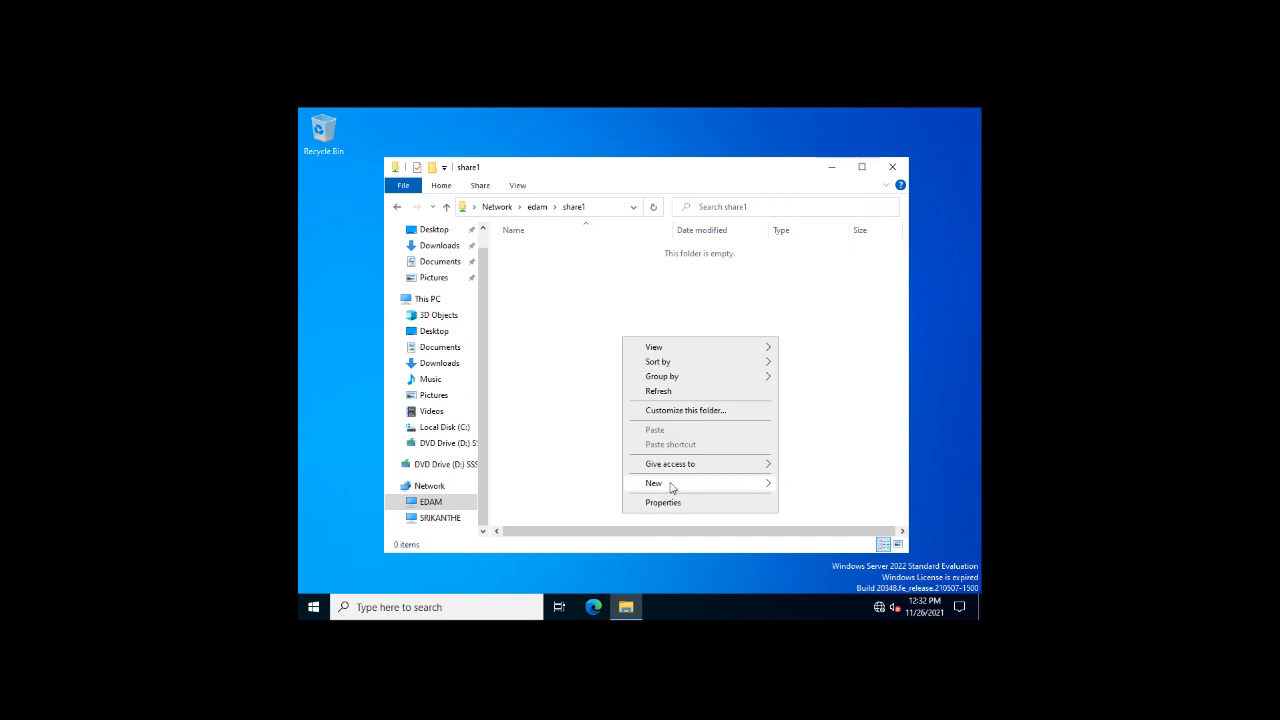
{"action": "mouse_move", "coordinate": [672, 488]}
{"action": "left_click", "coordinate": [838, 563]}
{"action": "left_click", "coordinate": [614, 374]}
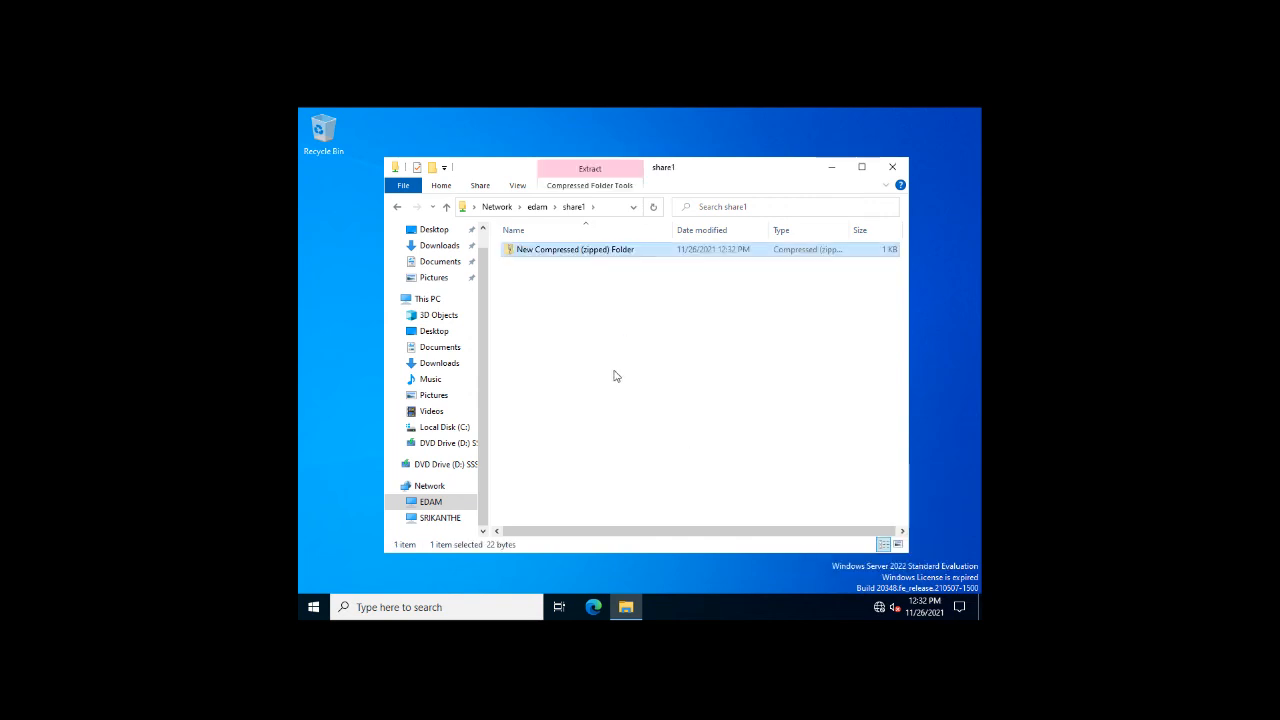
- Create a rich text document with its default name in the share1 network folder
{"action": "right_click", "coordinate": [614, 372]}
{"action": "mouse_move", "coordinate": [661, 516]}
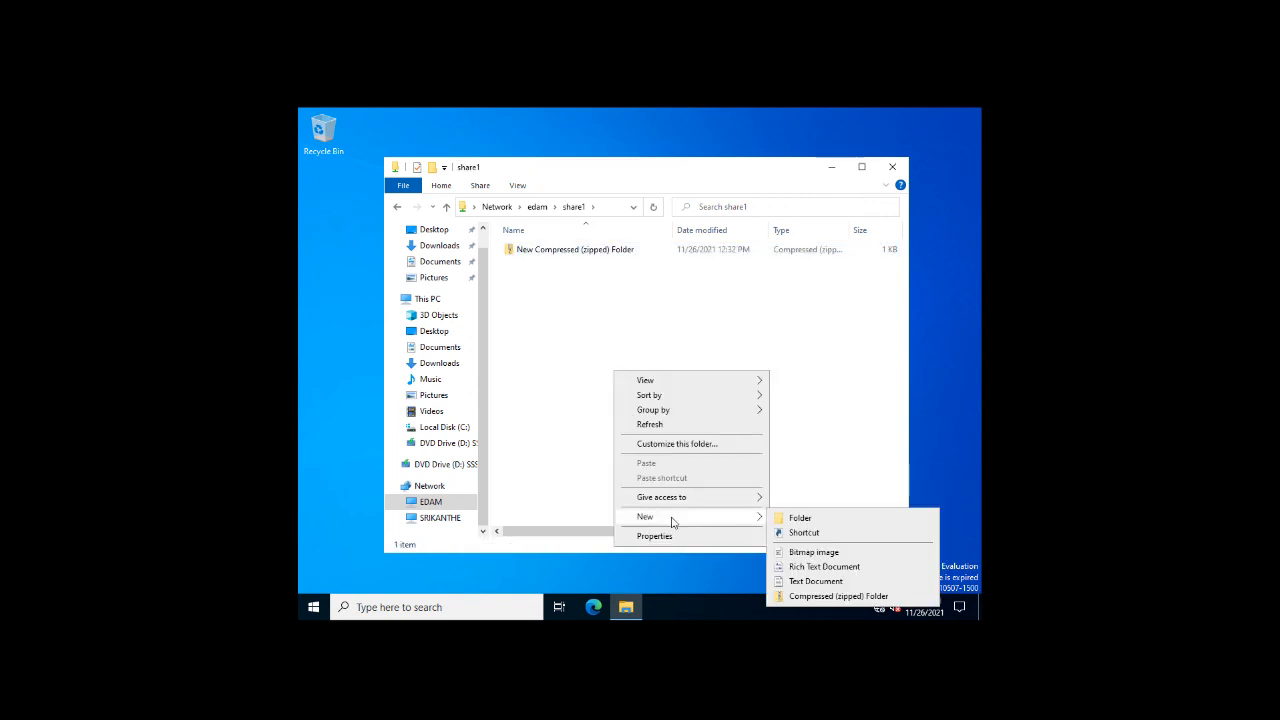
{"action": "left_click", "coordinate": [815, 565]}
{"action": "left_click", "coordinate": [616, 361]}
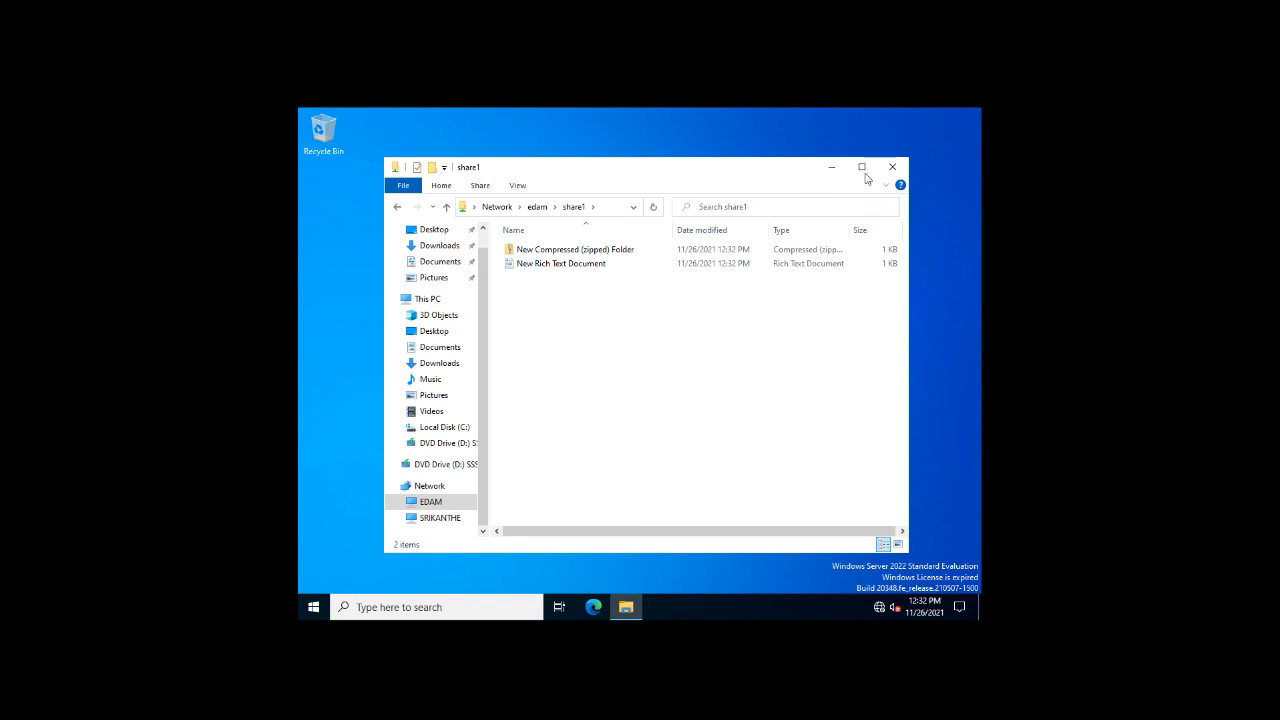
- Close the share1 folder window and switch from the virtual machine to the FSRM topic document in Word
{"action": "left_click", "coordinate": [891, 168]}
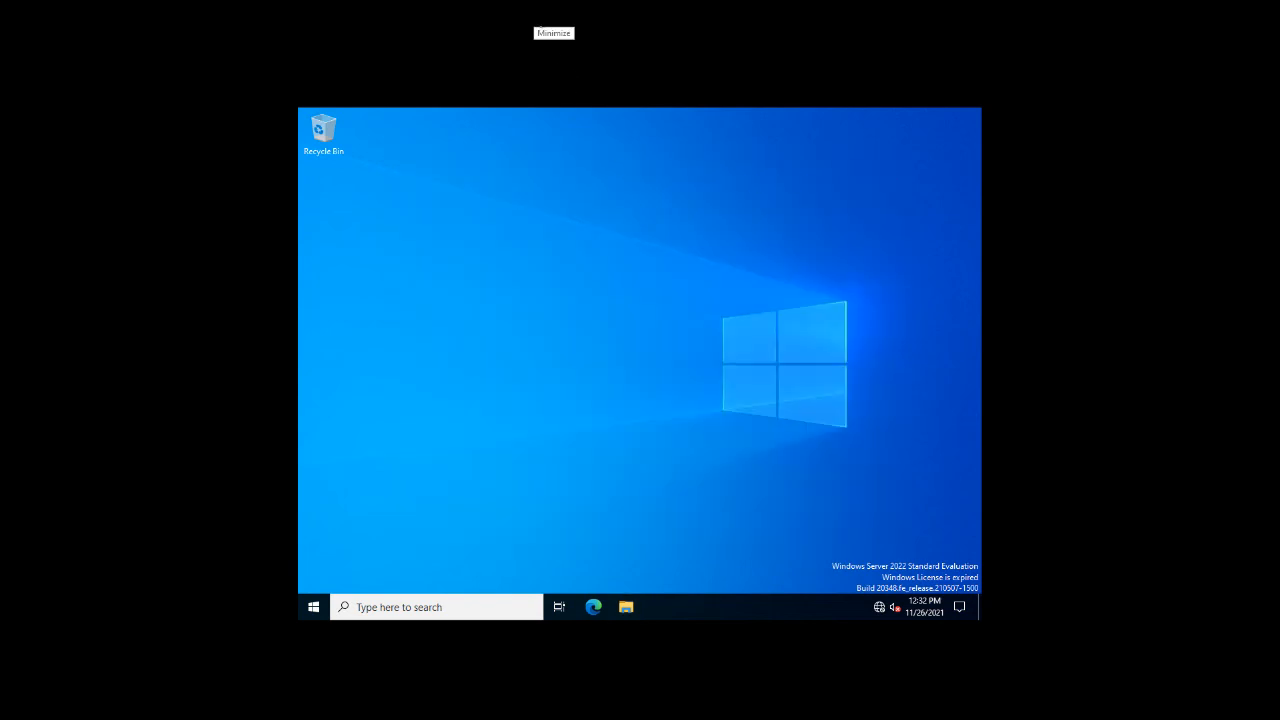
{"action": "left_click", "coordinate": [539, 19]}
{"action": "left_click", "coordinate": [482, 190]}
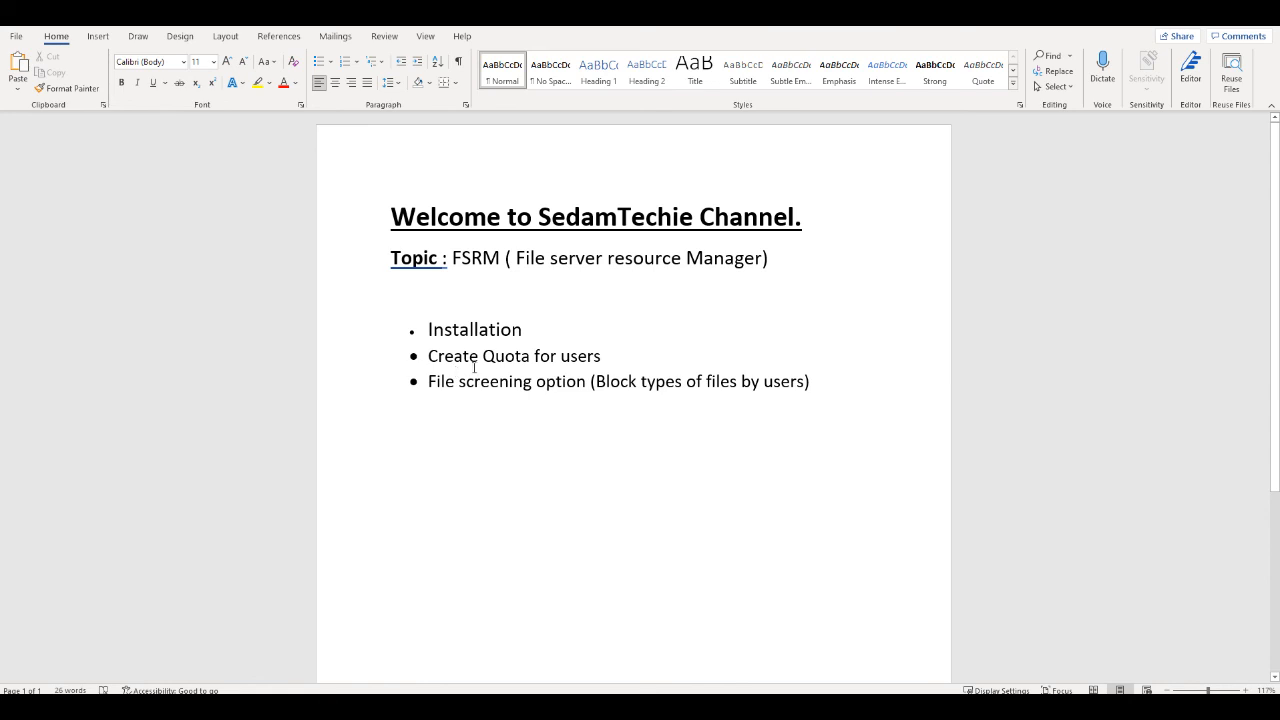
{"action": "left_click", "coordinate": [634, 365]}
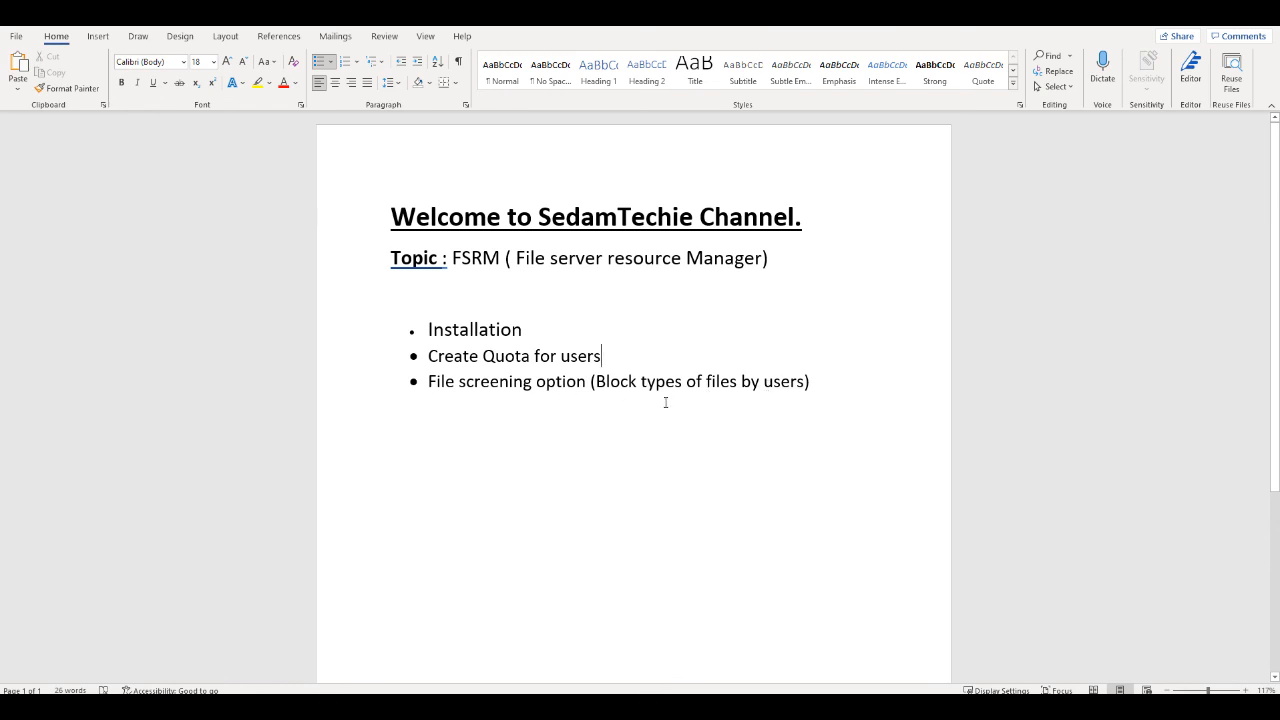
{"action": "left_click", "coordinate": [604, 419]}
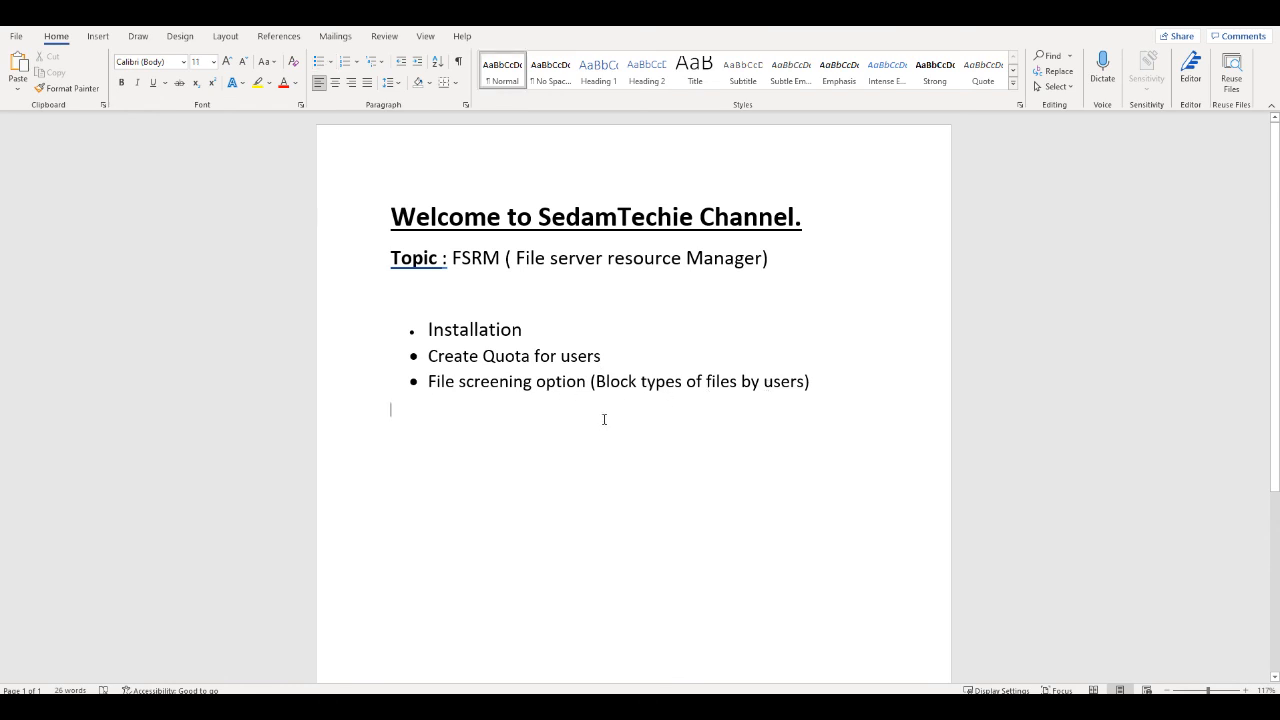